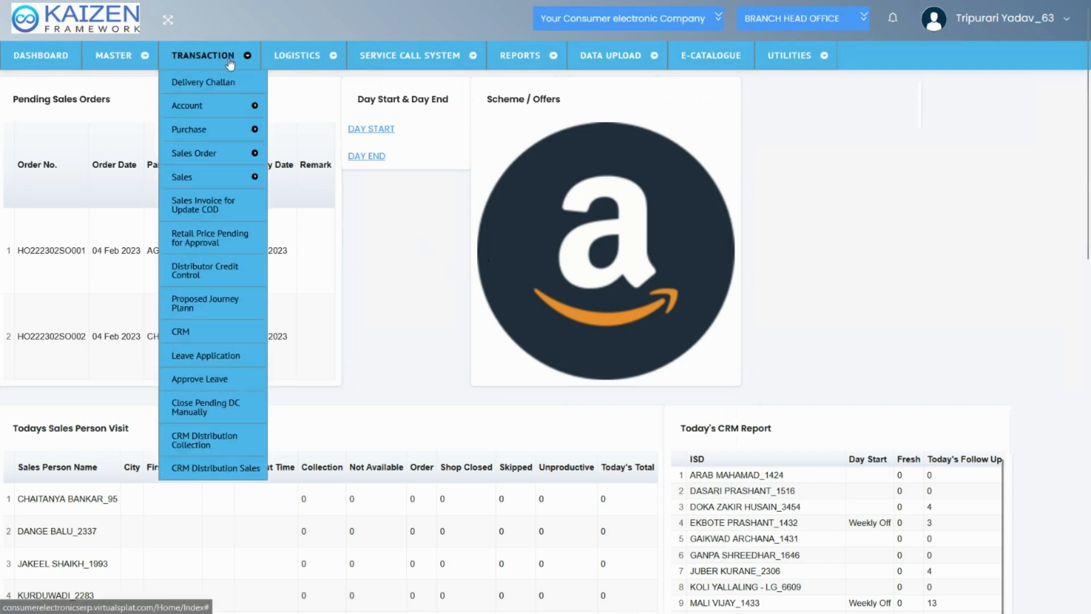
Open a new sales invoice entry form and set Delivery From to KONDI MAIN
{"action": "mouse_move", "coordinate": [229, 176]}
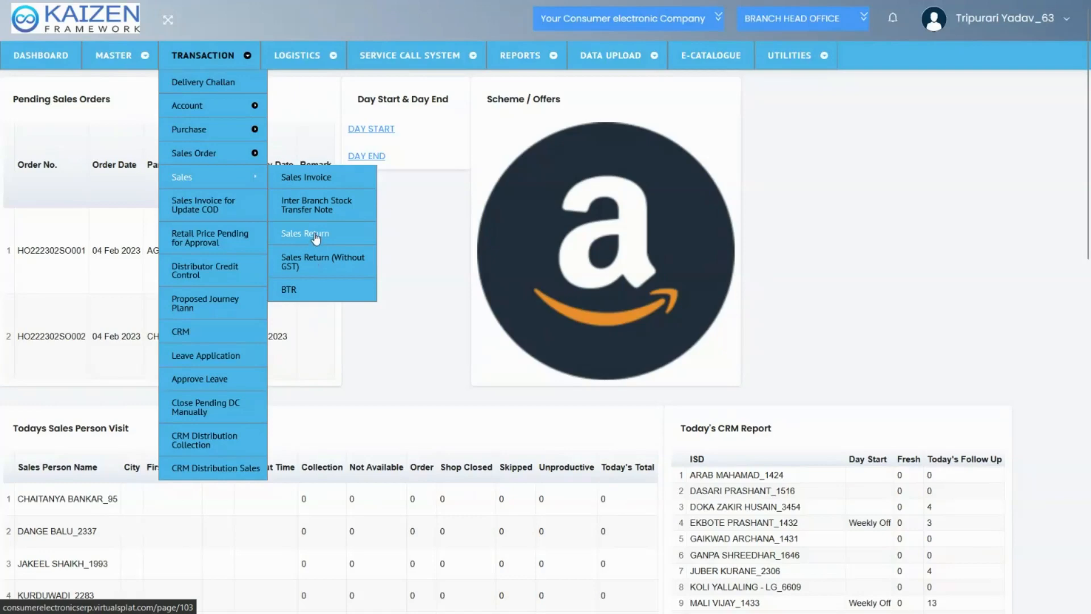
{"action": "left_click", "coordinate": [307, 177]}
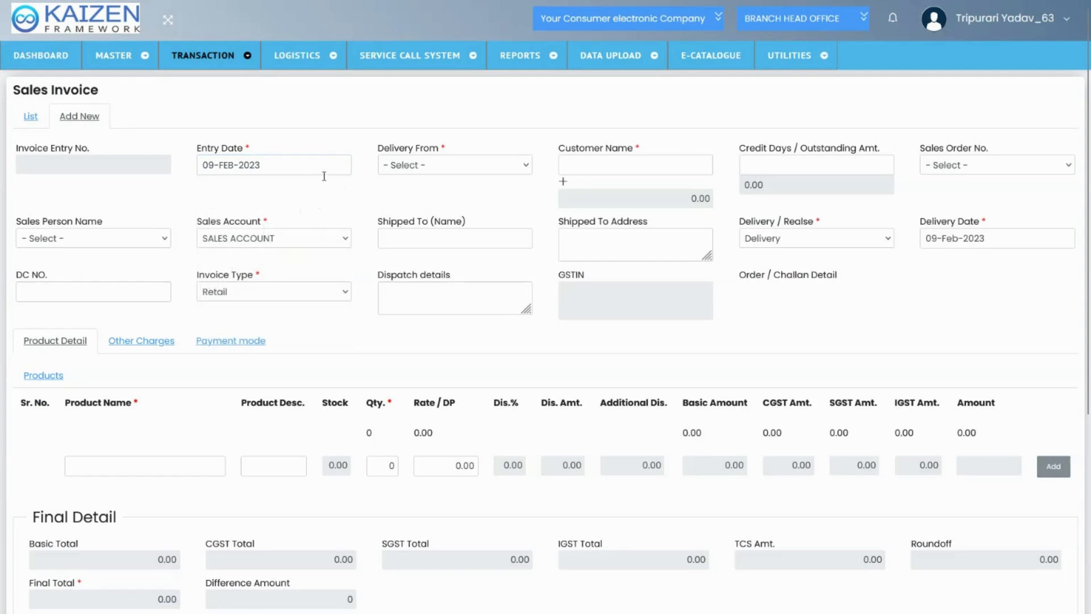
{"action": "left_click", "coordinate": [406, 172]}
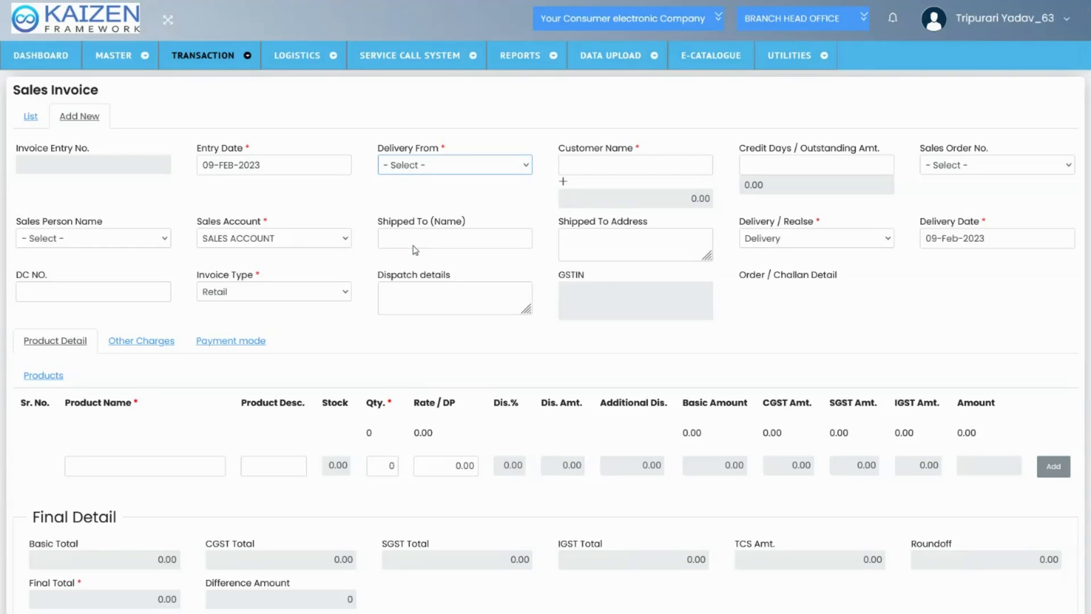
{"action": "left_click", "coordinate": [413, 246]}
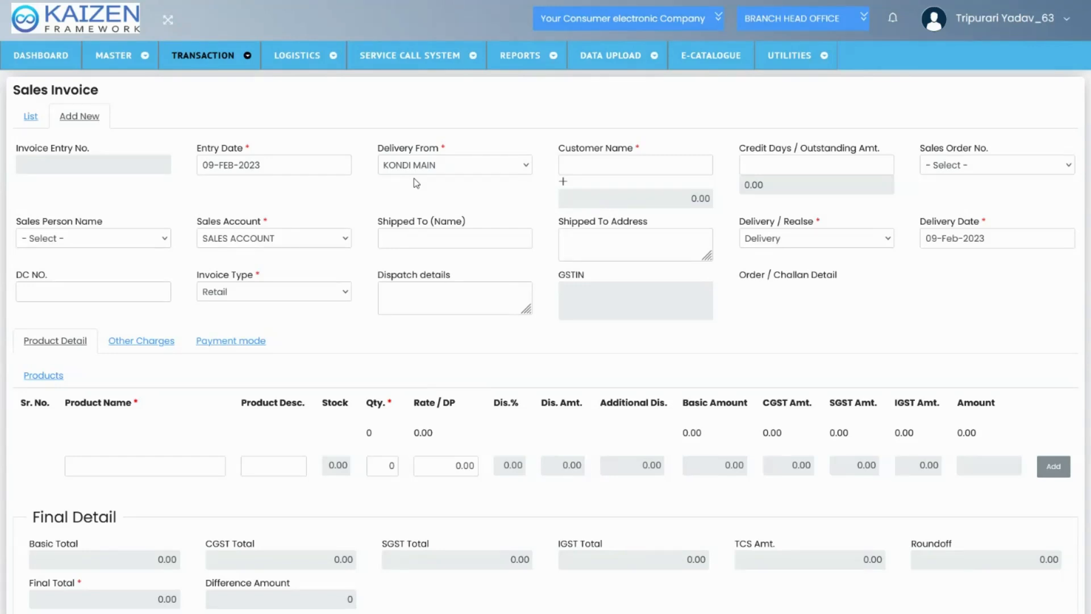
Search the customers for "new" and choose the first match as the invoice's customer
{"action": "left_click", "coordinate": [591, 169]}
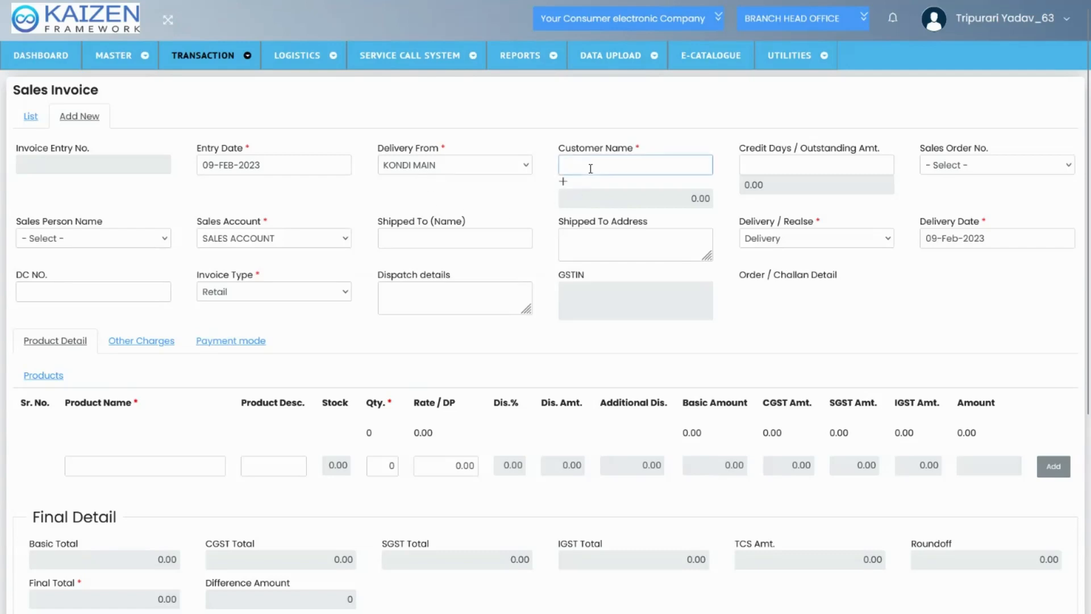
{"action": "type", "text": "new"}
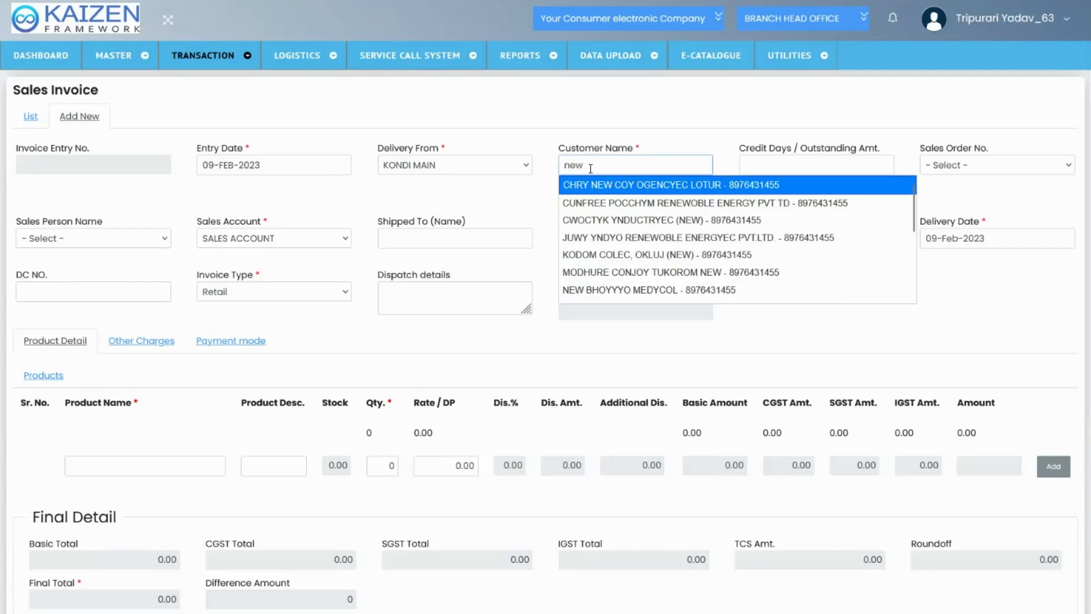
{"action": "left_click", "coordinate": [596, 191]}
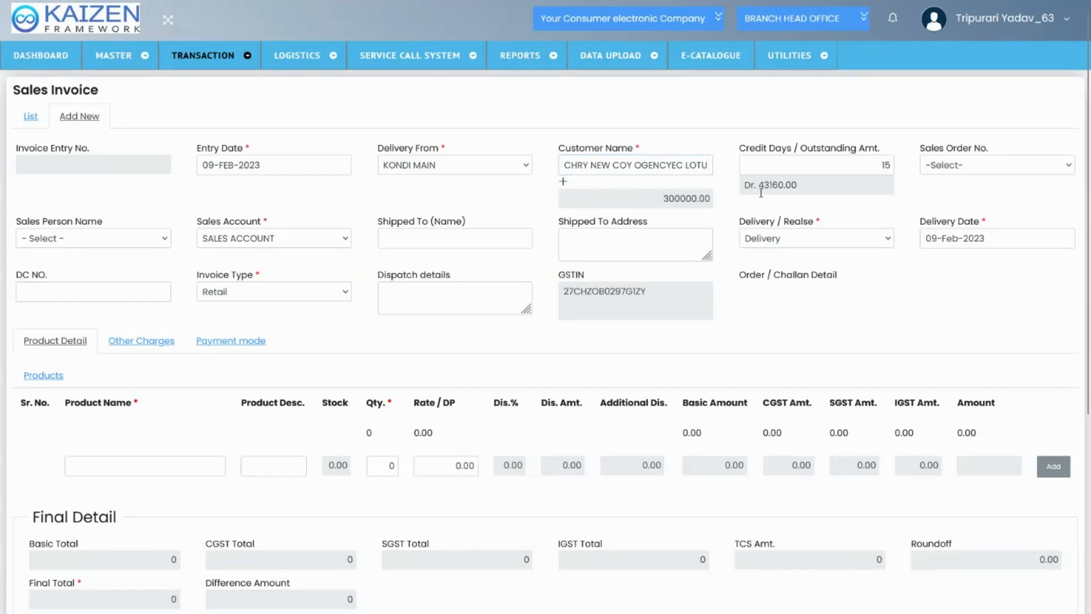
Examine the customer's outstanding amount, balance figure and credit days, and check the sales order options
{"action": "left_click_drag", "start_coordinate": [759, 187], "coordinate": [815, 187]}
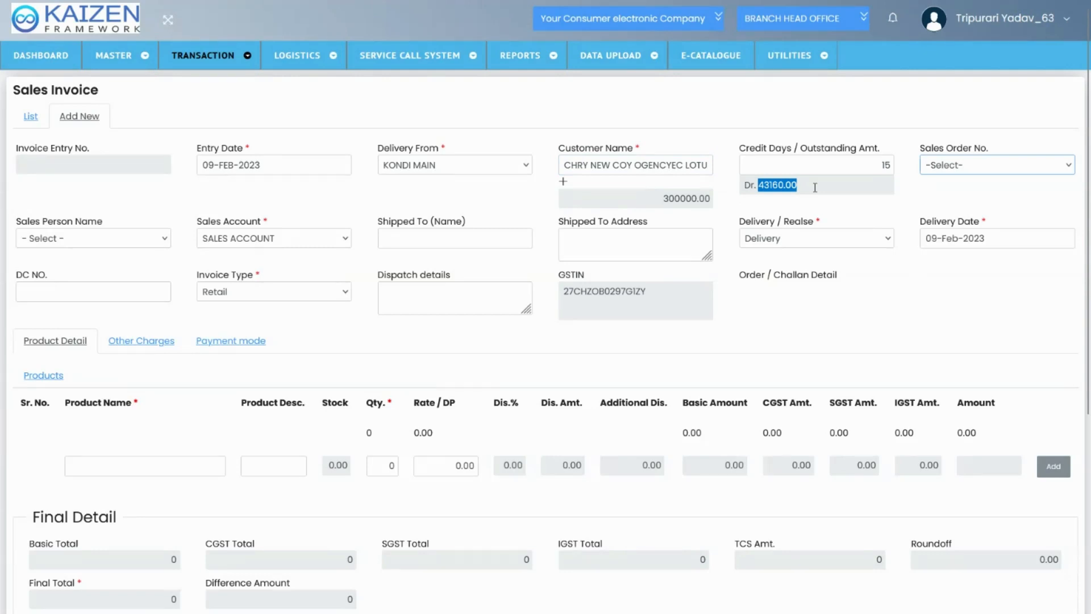
{"action": "left_click", "coordinate": [800, 186]}
{"action": "left_click_drag", "start_coordinate": [660, 198], "coordinate": [710, 195]}
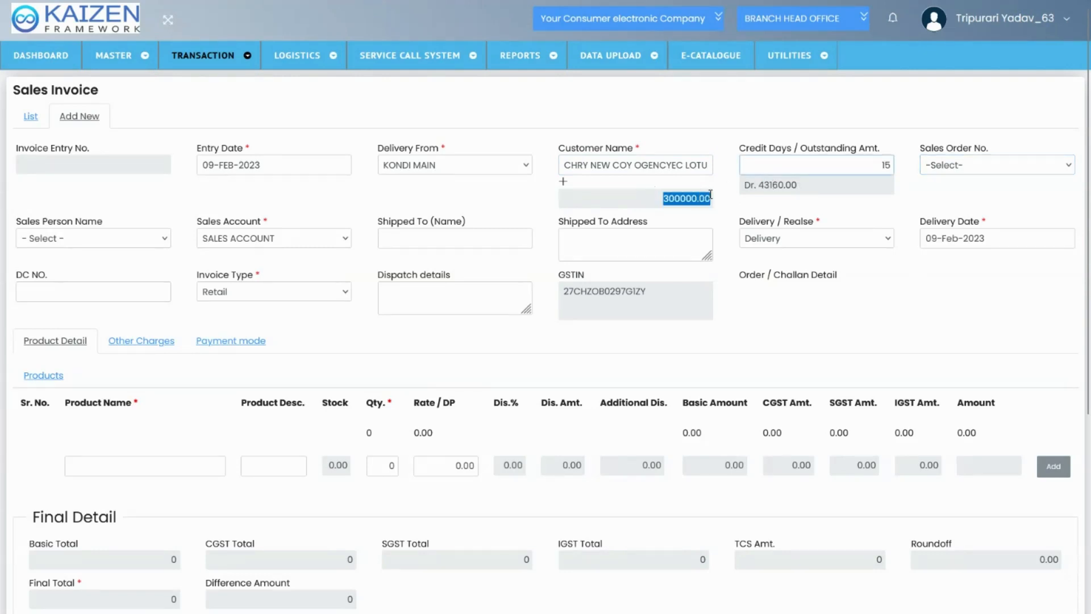
{"action": "left_click", "coordinate": [828, 167]}
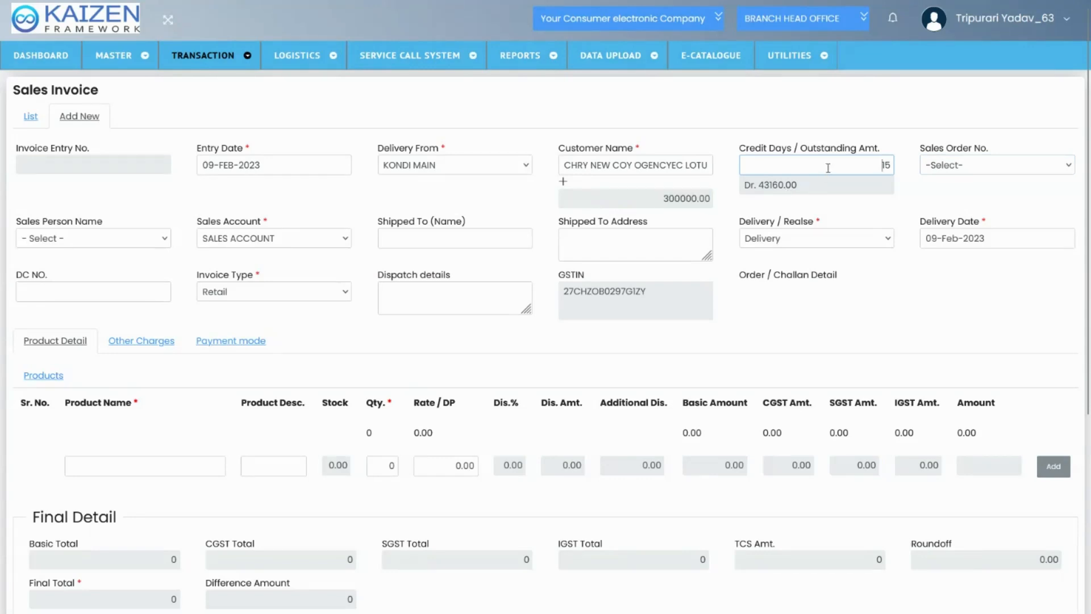
{"action": "left_click", "coordinate": [925, 195]}
{"action": "left_click", "coordinate": [938, 169]}
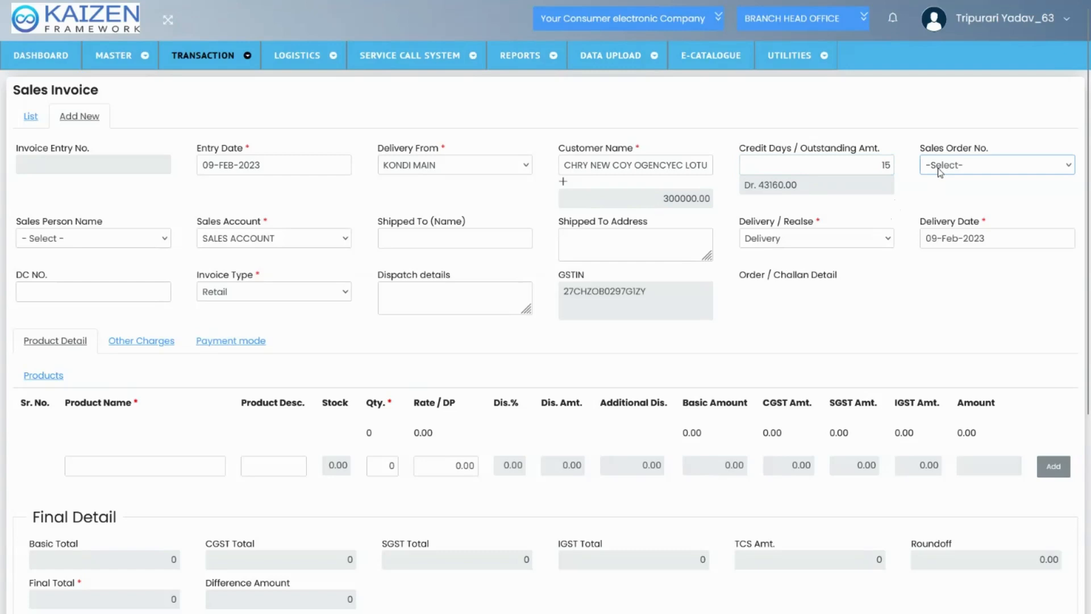
{"action": "left_click", "coordinate": [930, 188]}
Select the invoice's sales person and keep SALES ACCOUNT as the sales account
{"action": "left_click", "coordinate": [114, 244]}
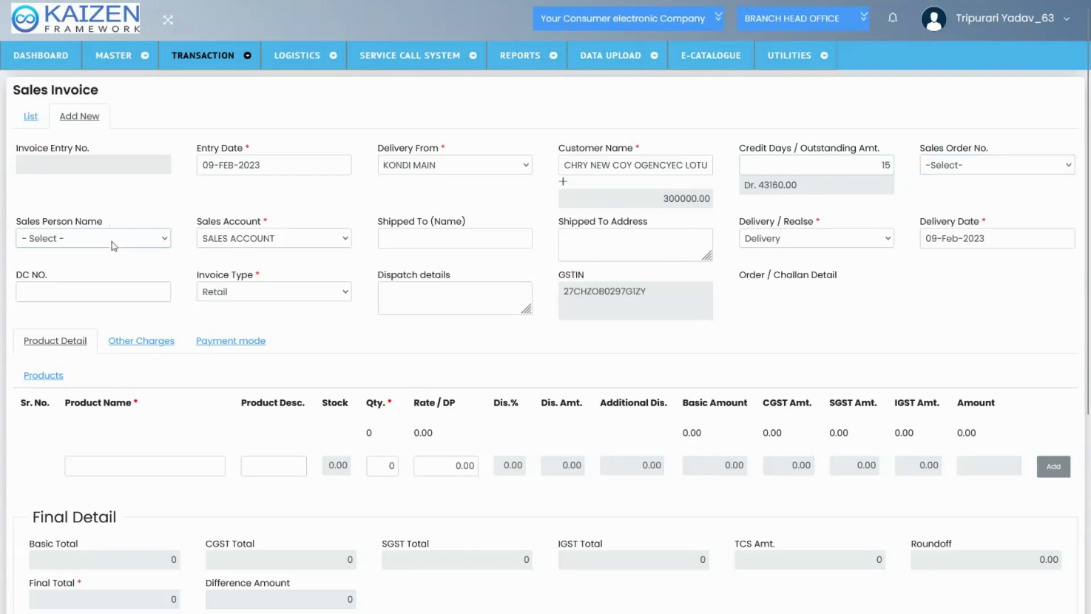
{"action": "left_click", "coordinate": [109, 277]}
{"action": "left_click", "coordinate": [296, 246]}
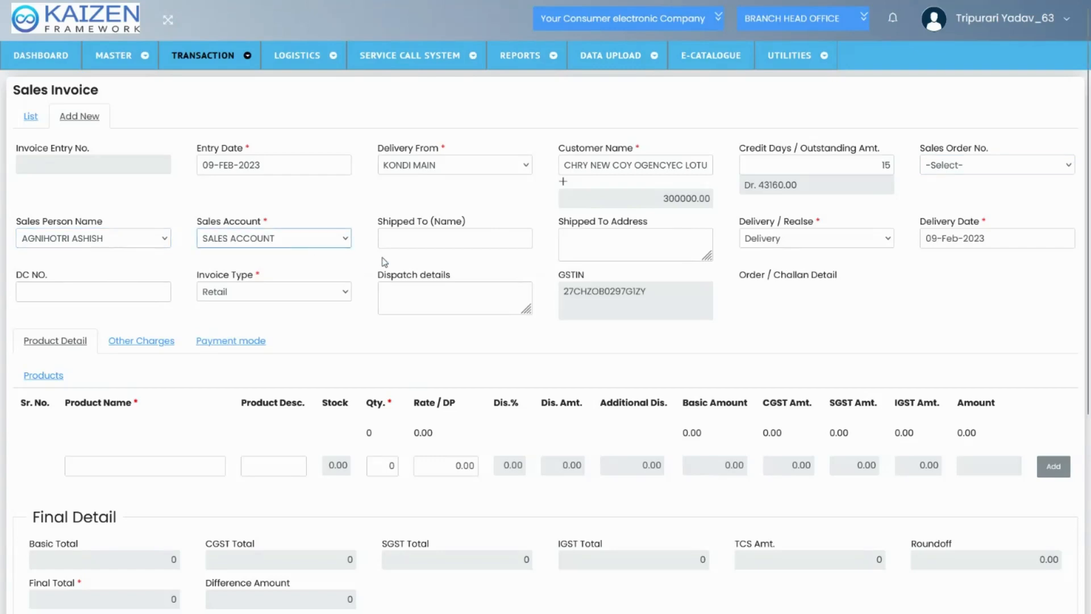
Review the shipping address, delivery option, delivery date, DC number and invoice type fields of the invoice
{"action": "left_click", "coordinate": [607, 249]}
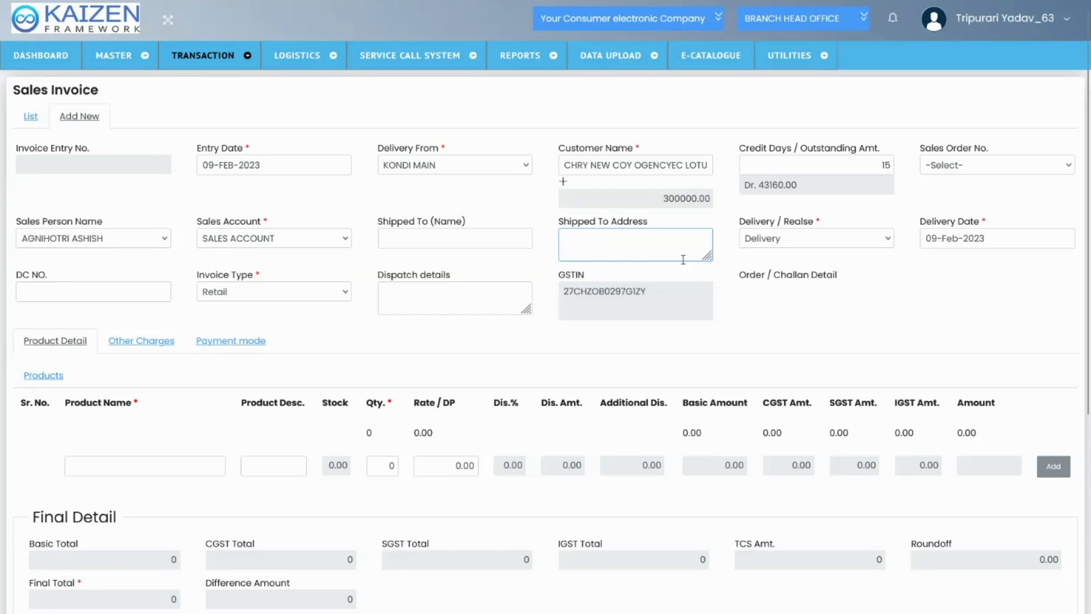
{"action": "left_click", "coordinate": [791, 245]}
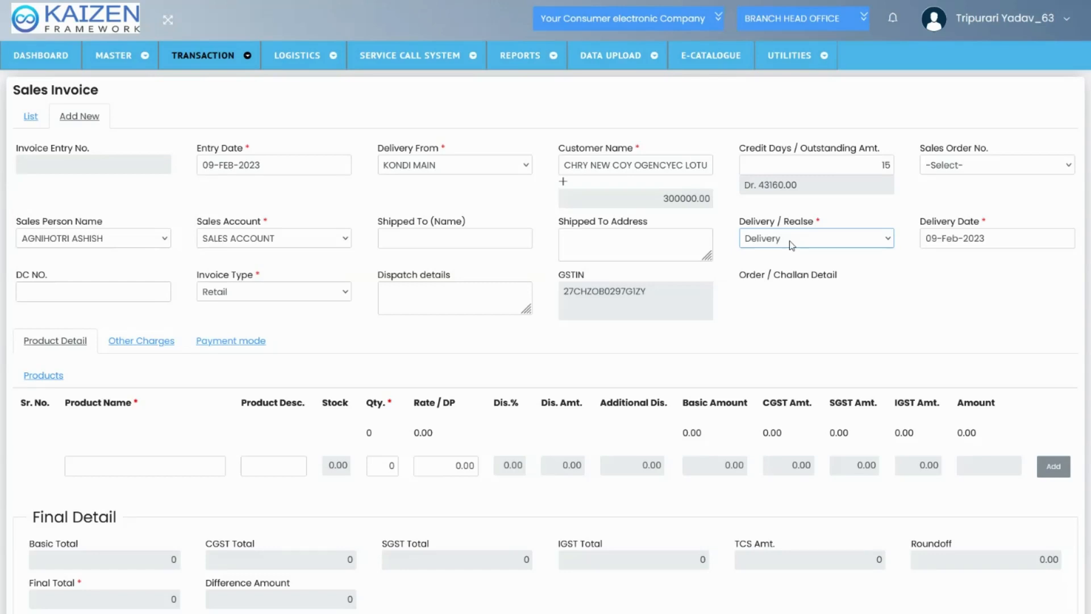
{"action": "left_click", "coordinate": [953, 241]}
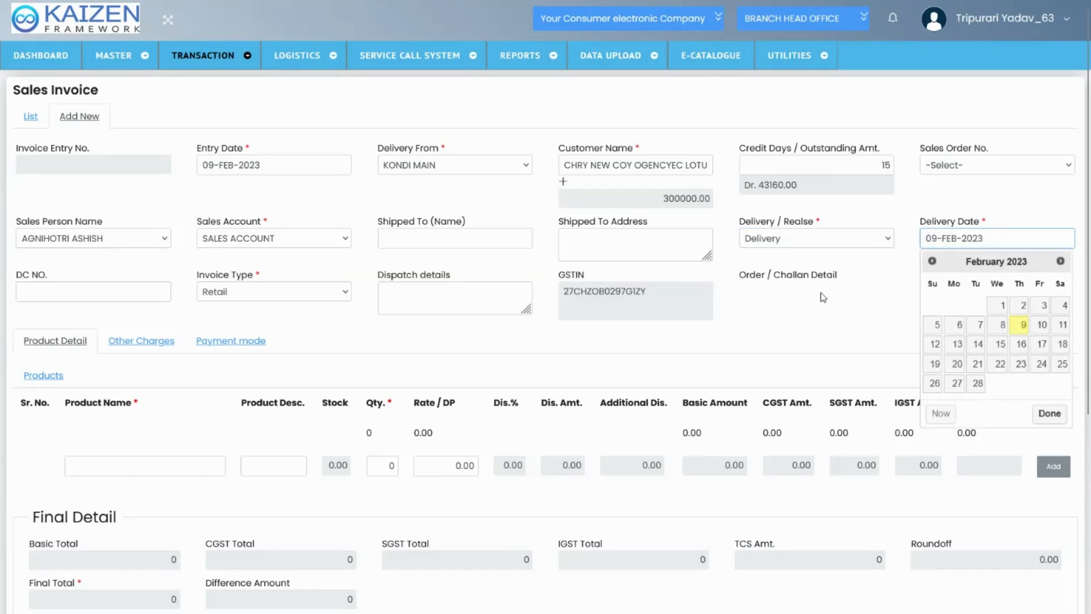
{"action": "left_click", "coordinate": [748, 299]}
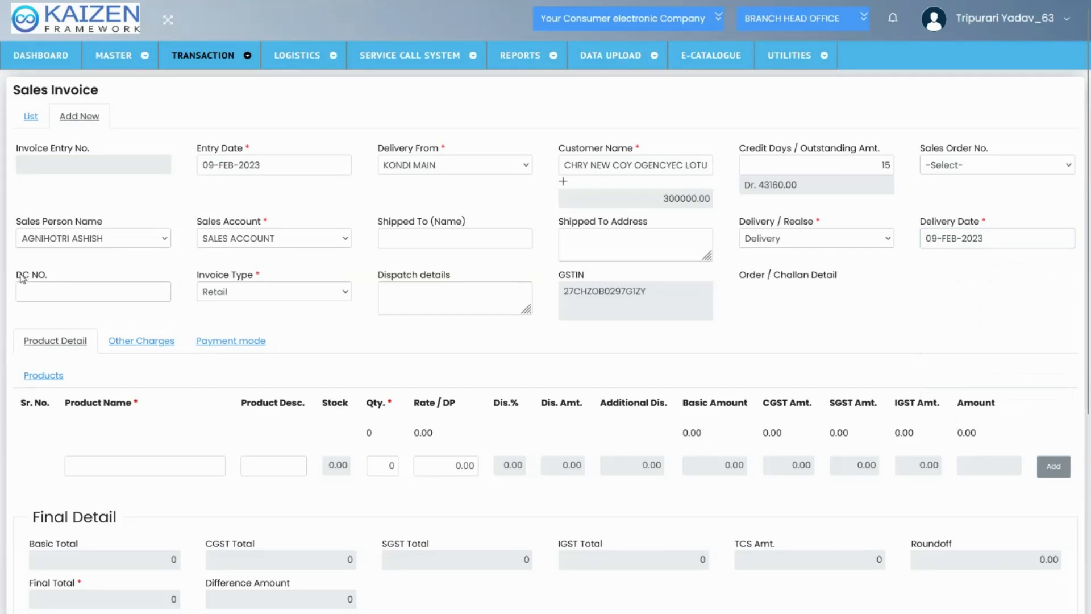
{"action": "left_click_drag", "start_coordinate": [17, 276], "coordinate": [56, 277]}
{"action": "left_click", "coordinate": [57, 277]}
{"action": "left_click_drag", "start_coordinate": [22, 274], "coordinate": [44, 282]}
{"action": "left_click", "coordinate": [44, 282]}
{"action": "left_click_drag", "start_coordinate": [205, 278], "coordinate": [243, 280]}
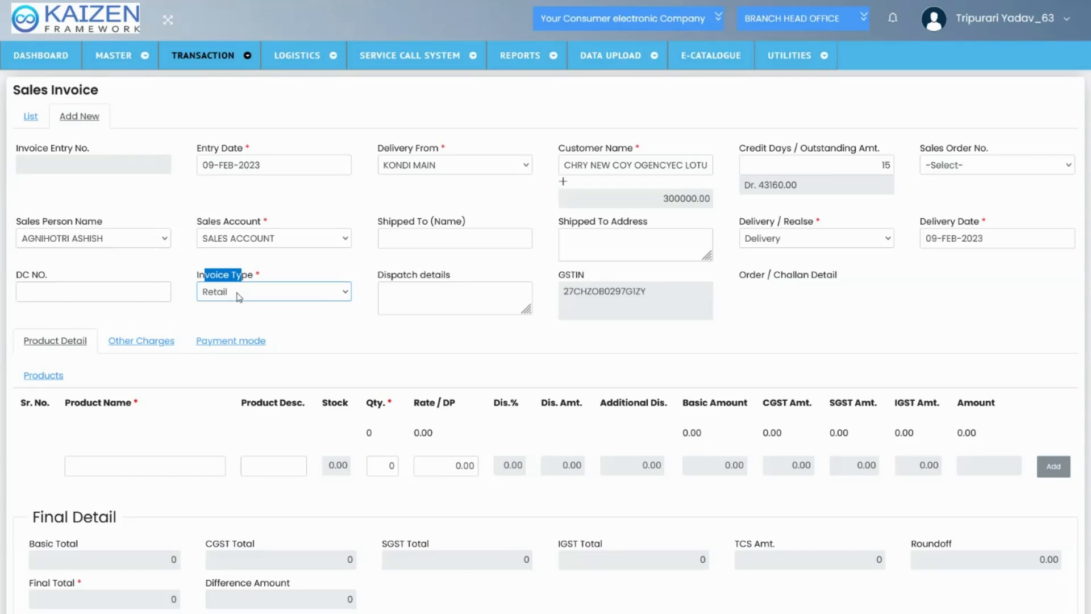
{"action": "left_click", "coordinate": [353, 329]}
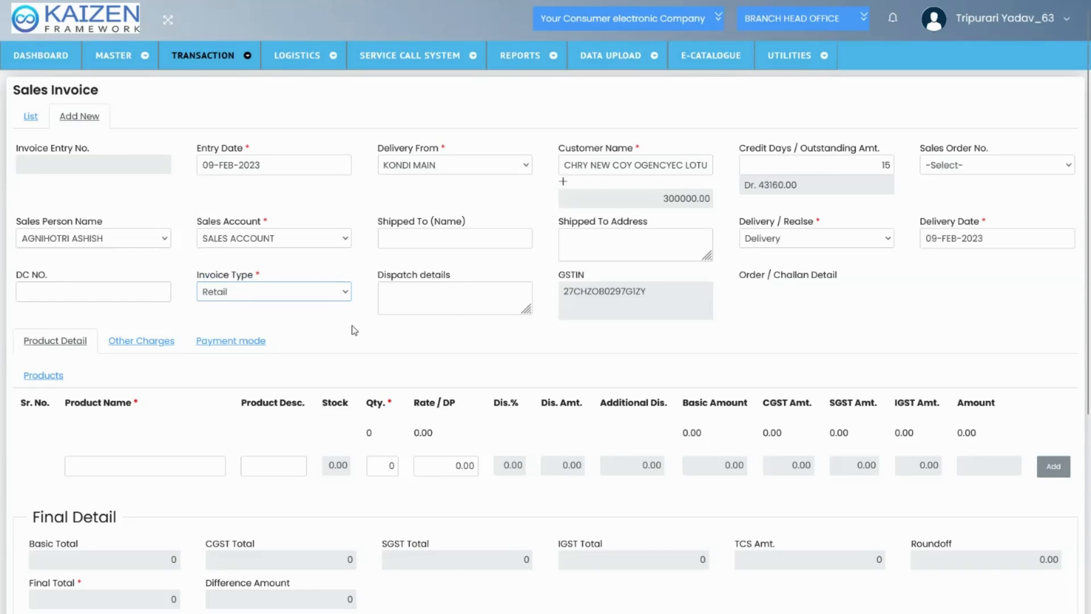
Try to start a product line for the selected customer and dismiss the alert
{"action": "scroll", "coordinate": [353, 328], "scroll_direction": "down", "scroll_amount": 1}
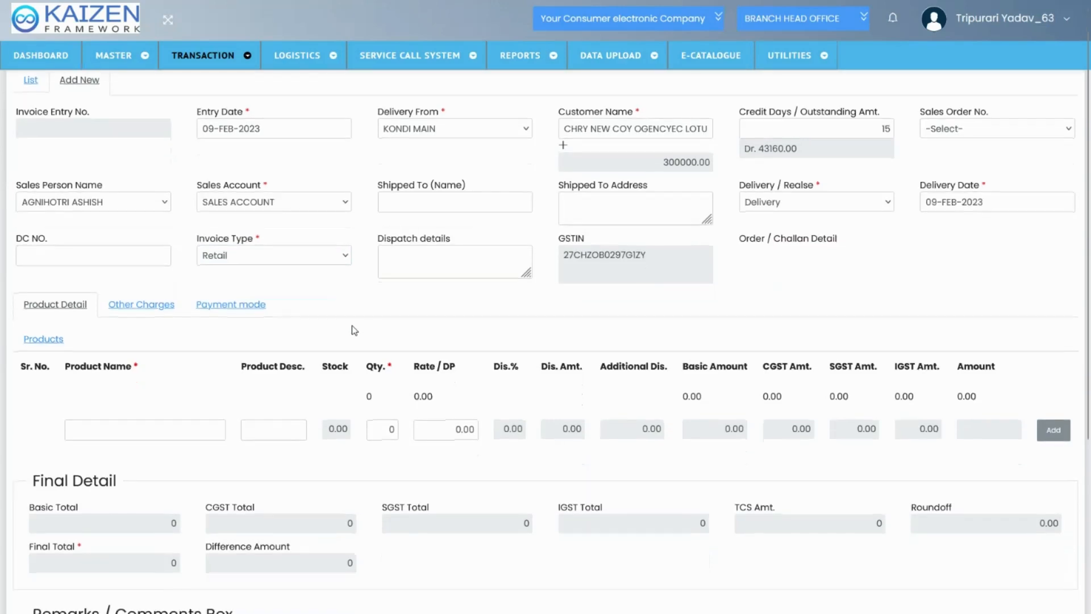
{"action": "scroll", "coordinate": [412, 248], "scroll_direction": "down", "scroll_amount": 2}
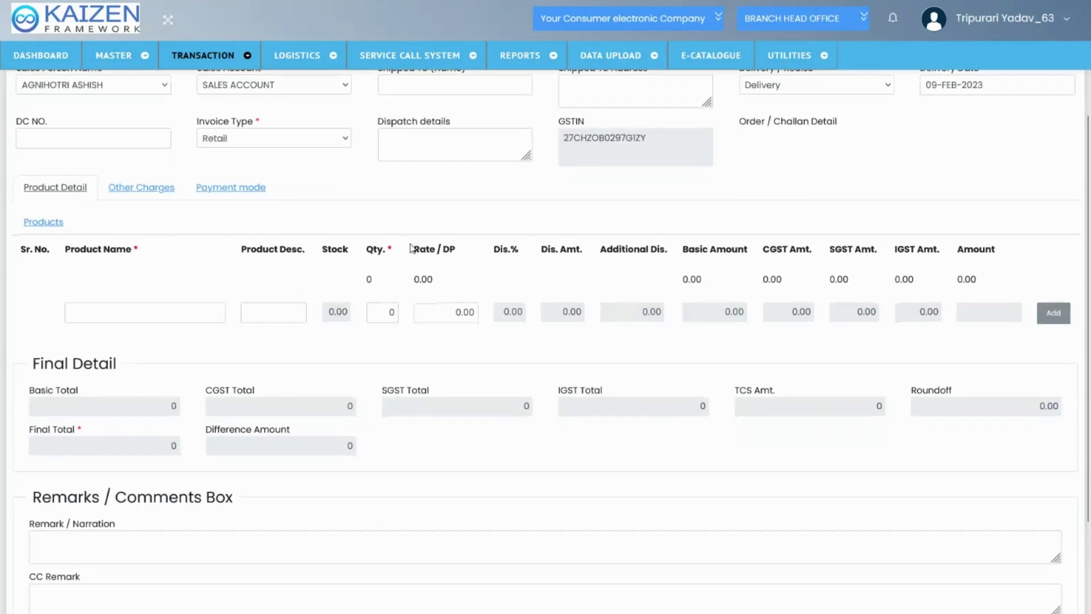
{"action": "left_click", "coordinate": [209, 316]}
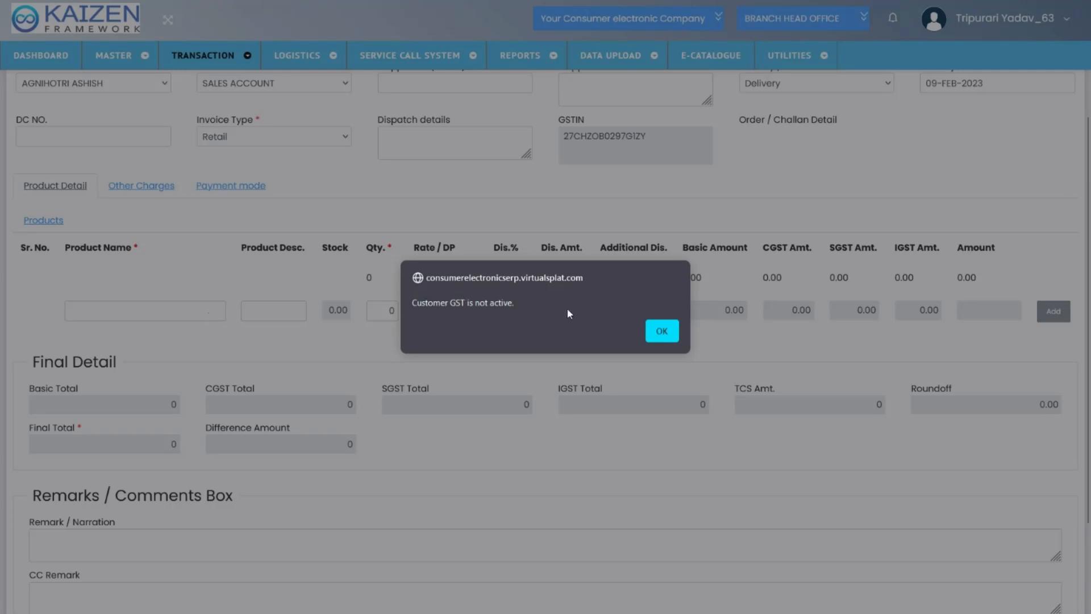
{"action": "left_click", "coordinate": [662, 330]}
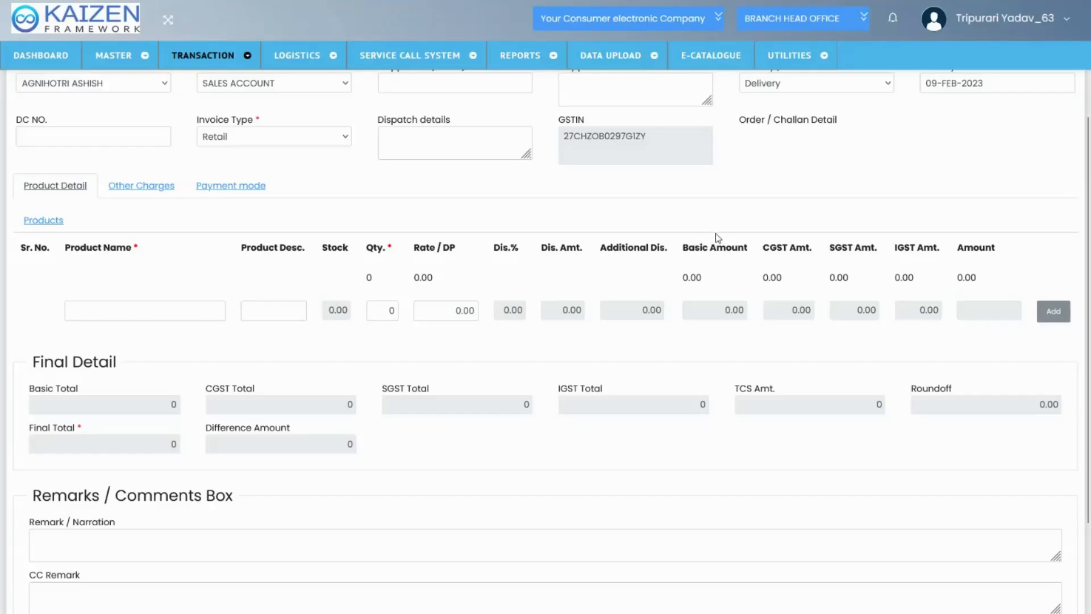
Replace the invoice's customer with the suggested customer whose name is marked (OWM)
{"action": "type", "text": "o"}
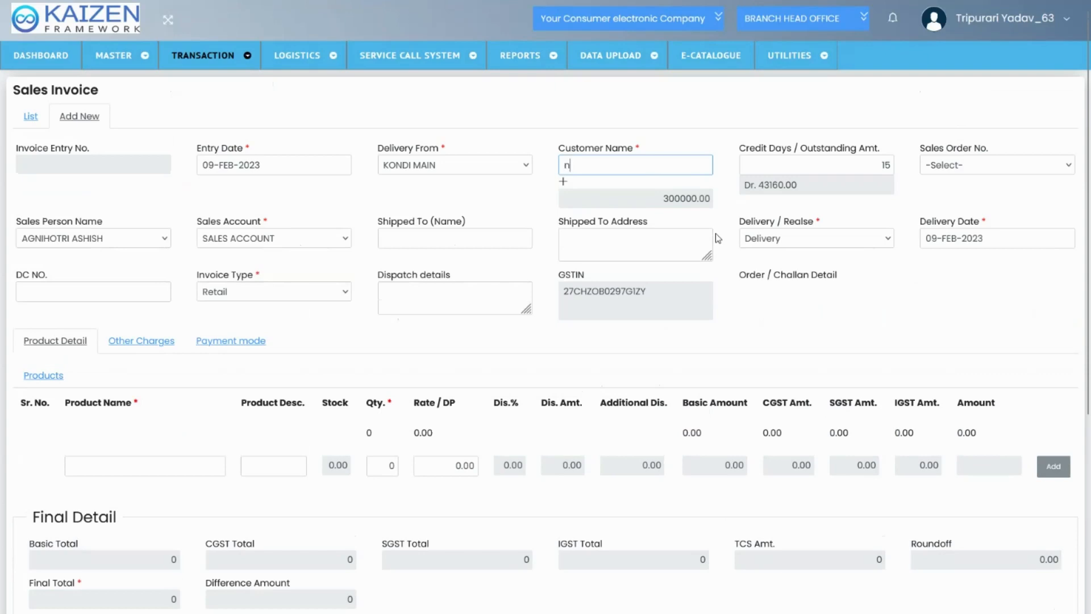
{"action": "key", "text": "Down"}
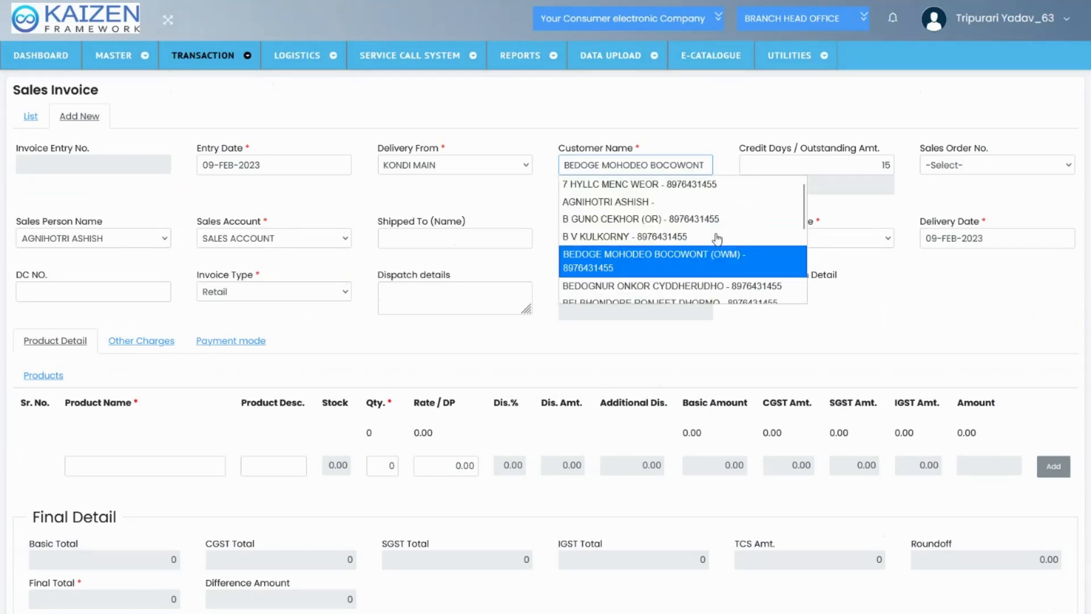
{"action": "key", "text": "Return"}
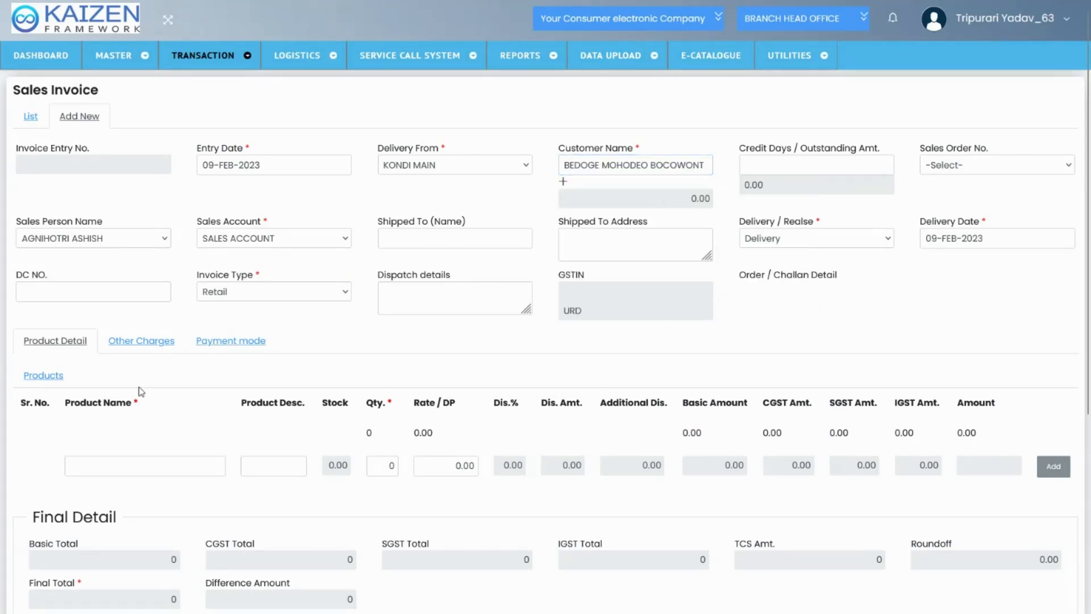
Choose AO SMITH WATERHEATER HSE - SGS 6 LTR as the product and set its quantity to 1
{"action": "left_click", "coordinate": [79, 466]}
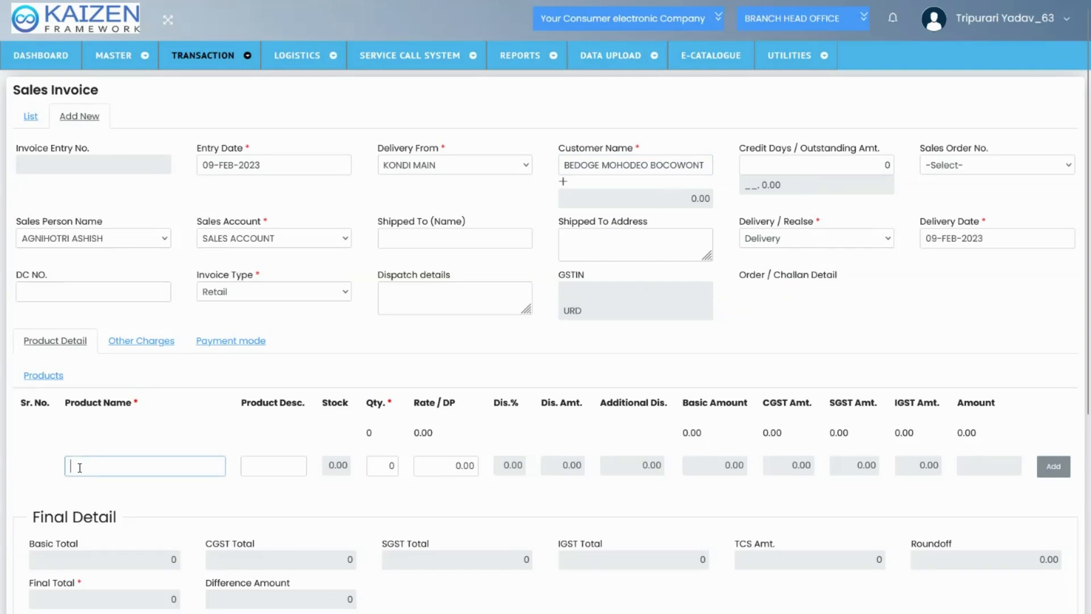
{"action": "scroll", "coordinate": [79, 467], "scroll_direction": "down", "scroll_amount": 1}
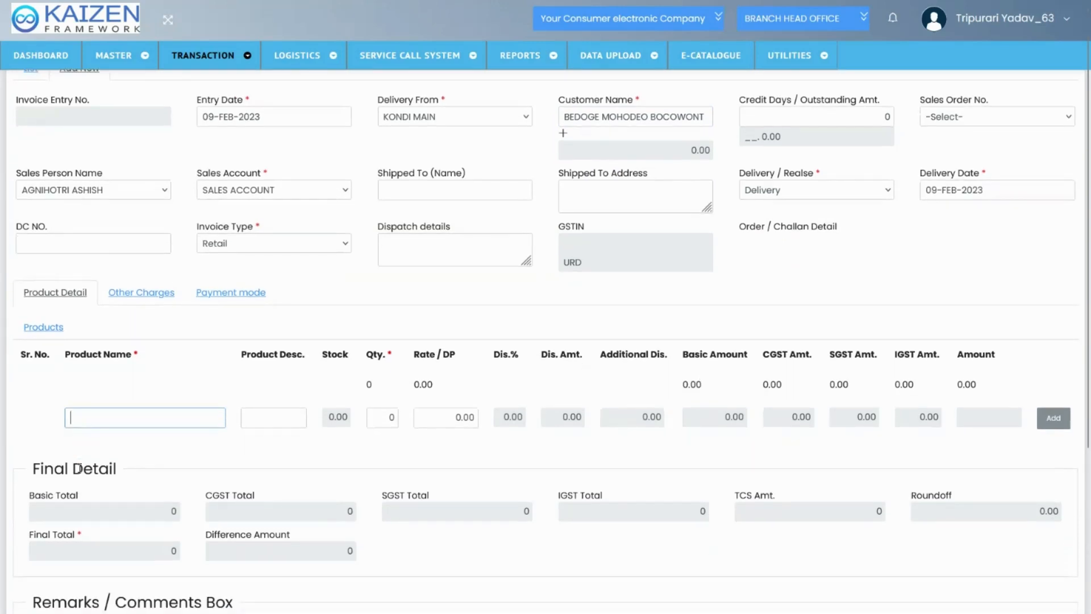
{"action": "type", "text": "a"}
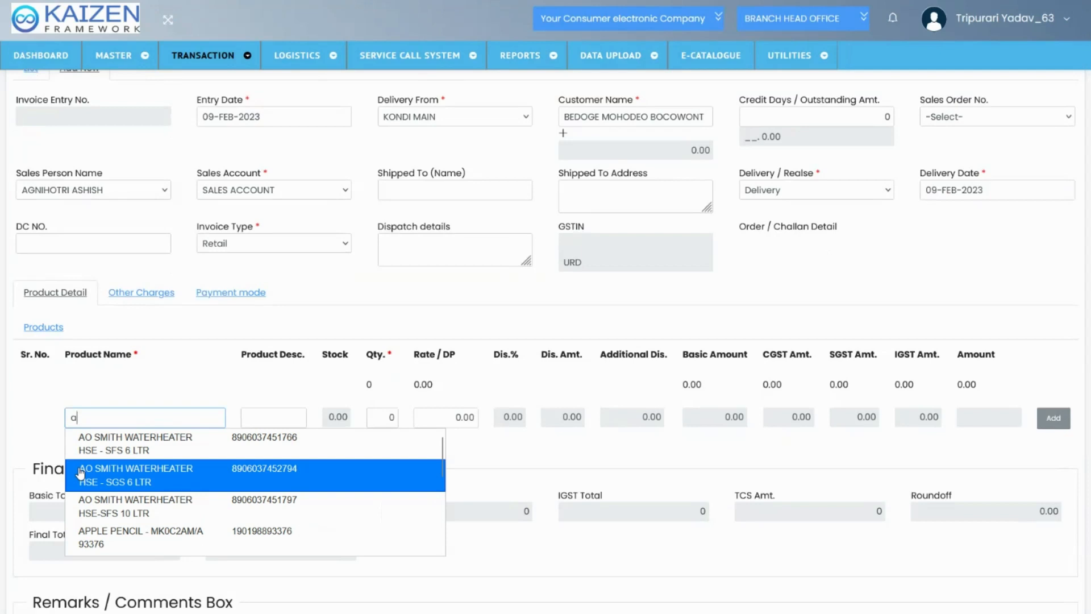
{"action": "left_click", "coordinate": [100, 470]}
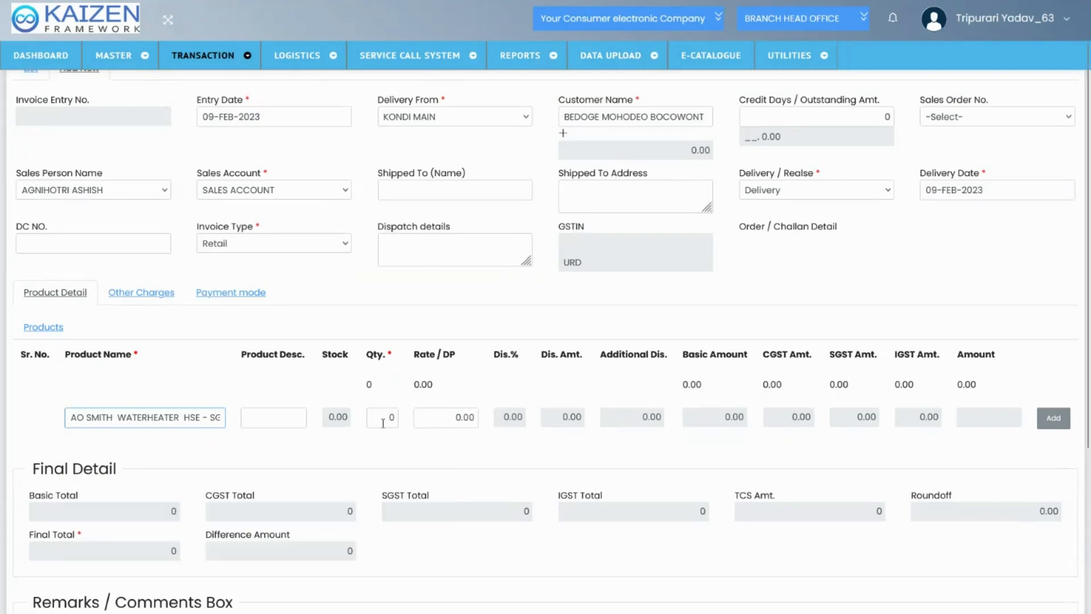
{"action": "left_click", "coordinate": [383, 423]}
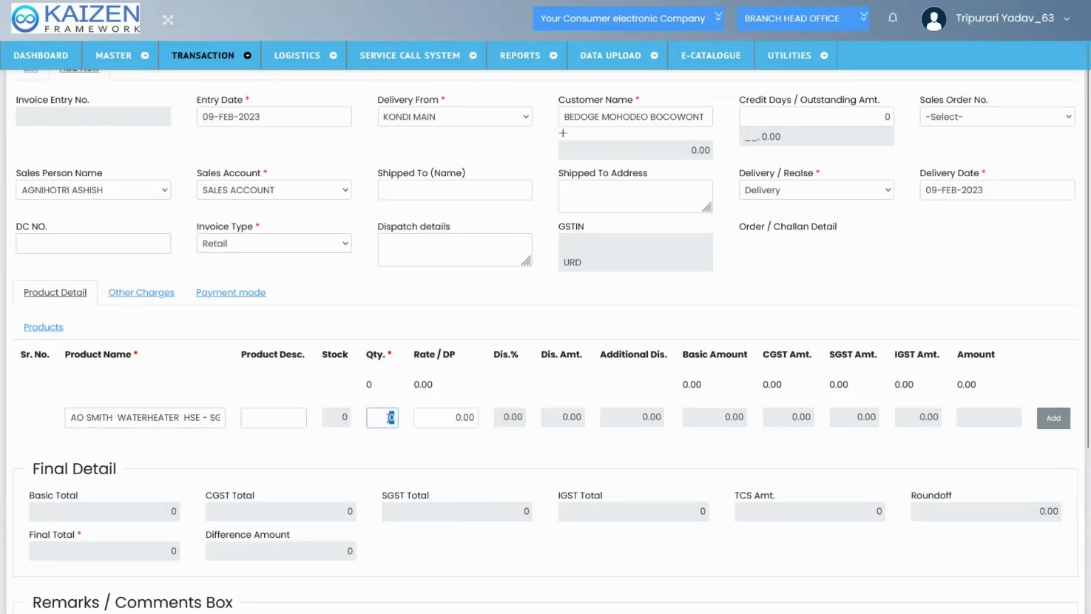
{"action": "type", "text": "1"}
Set the water heater's rate to 15000 and add the product line to the invoice
{"action": "left_click", "coordinate": [400, 378]}
{"action": "left_click", "coordinate": [606, 329]}
{"action": "type", "text": "150000"}
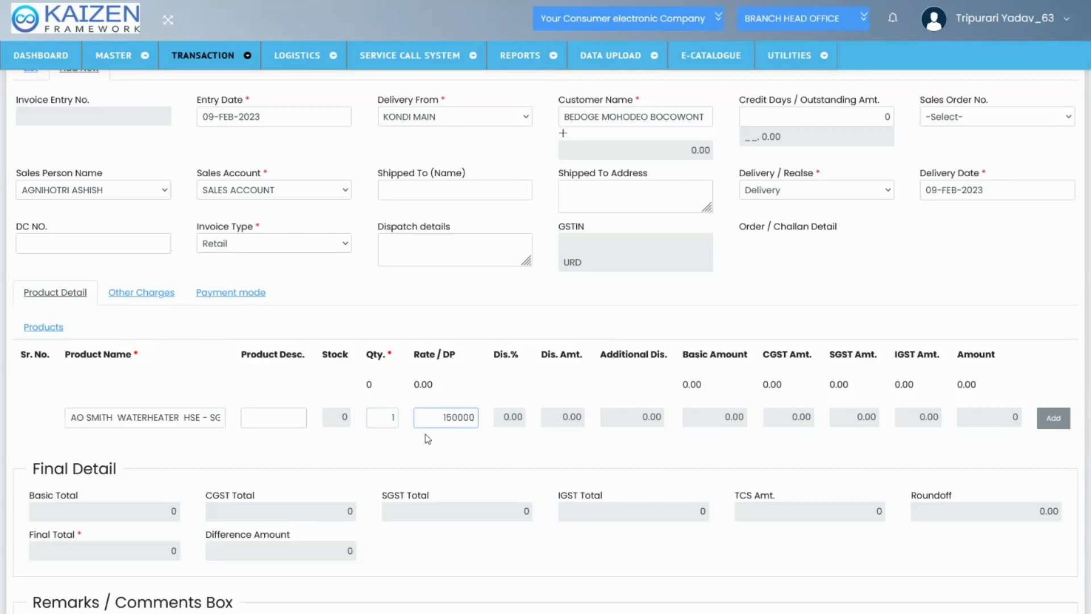
{"action": "key", "text": "BackSpace"}
{"action": "left_click", "coordinate": [529, 436]}
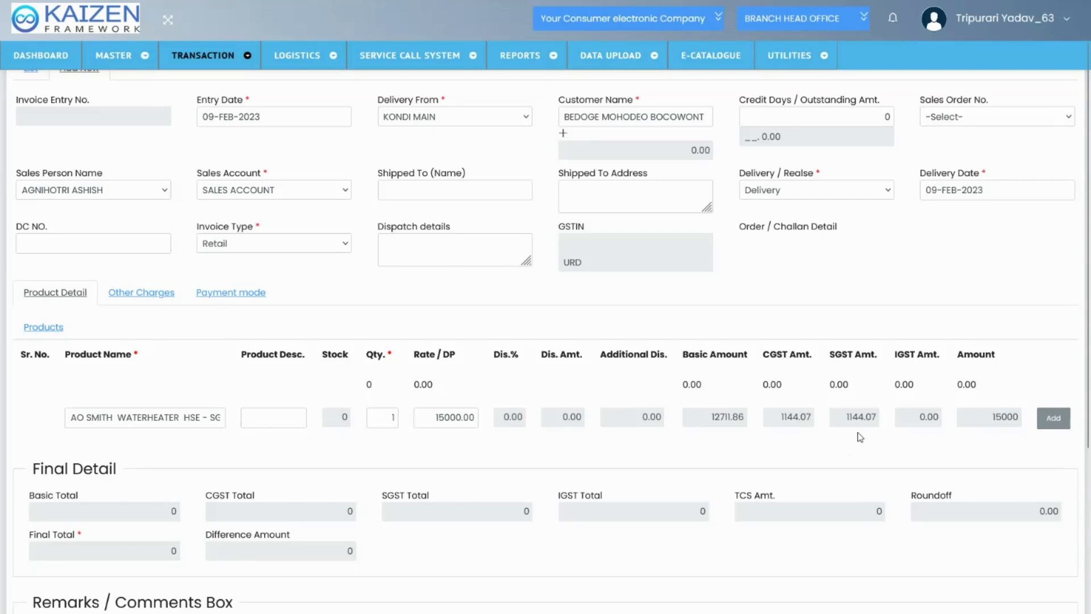
{"action": "left_click", "coordinate": [1052, 418]}
Try to save the sales invoice with the added product line
{"action": "scroll", "coordinate": [814, 430], "scroll_direction": "down", "scroll_amount": 5}
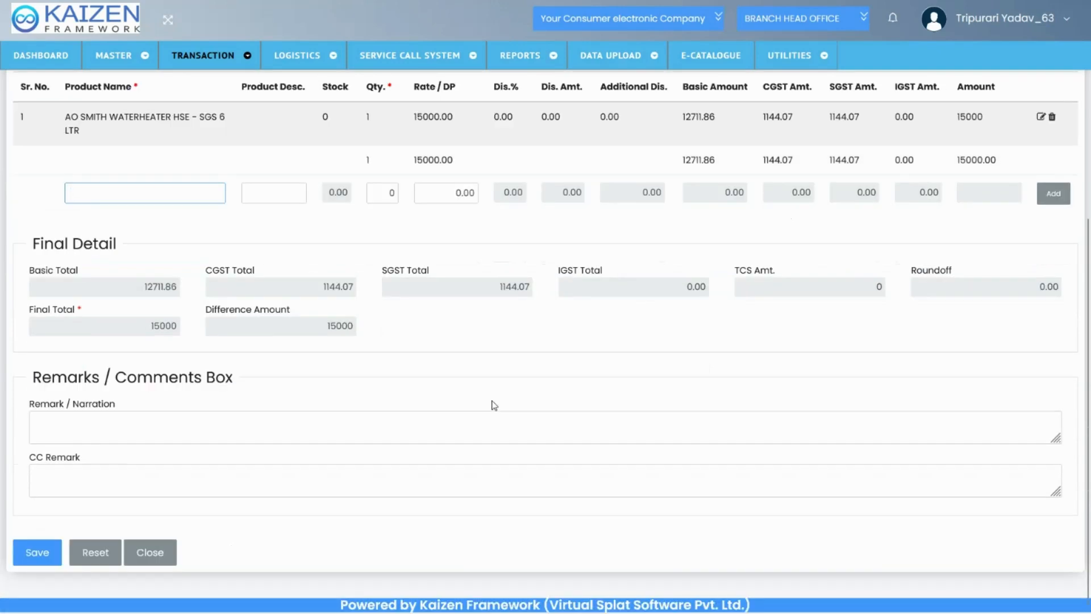
{"action": "left_click", "coordinate": [37, 552]}
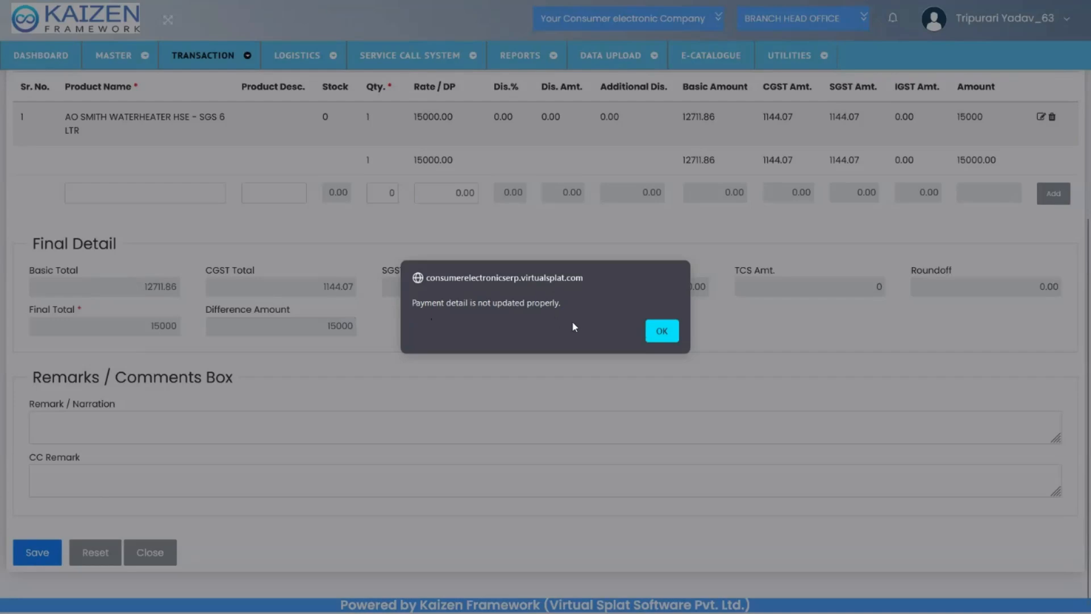
Dismiss the payment alert and review the invoice's payment mode amounts for Immediate Payment, Bajaj Finance and COD
{"action": "left_click", "coordinate": [661, 331]}
{"action": "scroll", "coordinate": [665, 339], "scroll_direction": "up", "scroll_amount": 3}
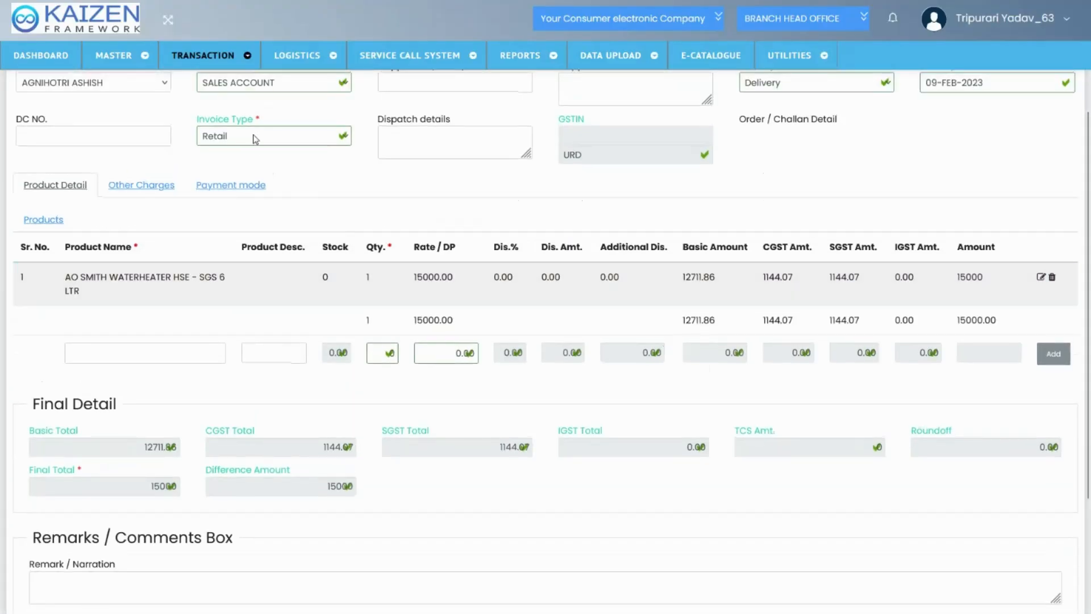
{"action": "left_click", "coordinate": [202, 185]}
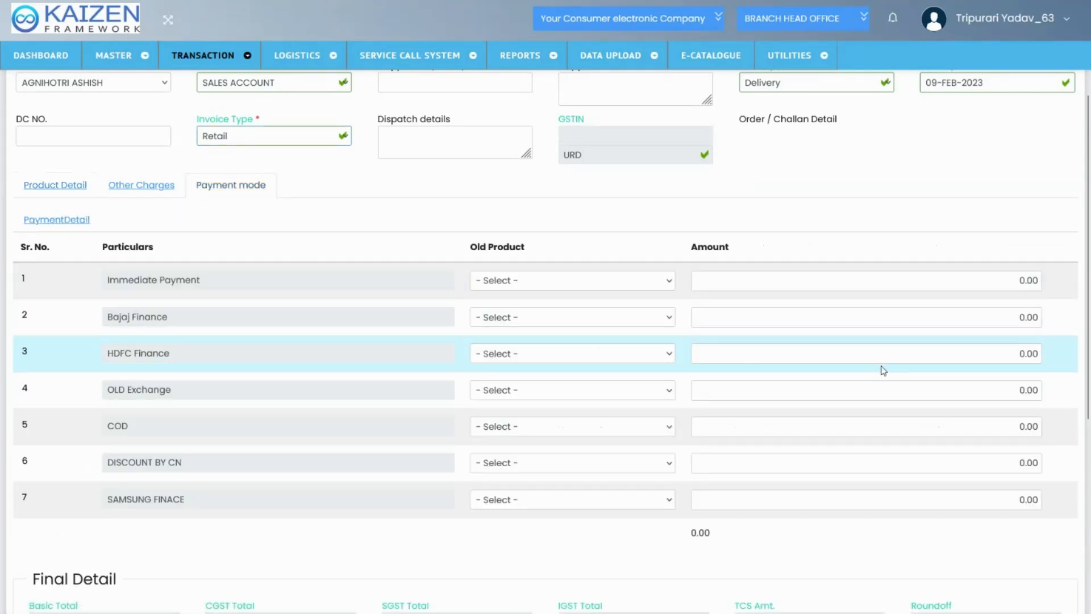
{"action": "scroll", "coordinate": [883, 369], "scroll_direction": "down", "scroll_amount": 1}
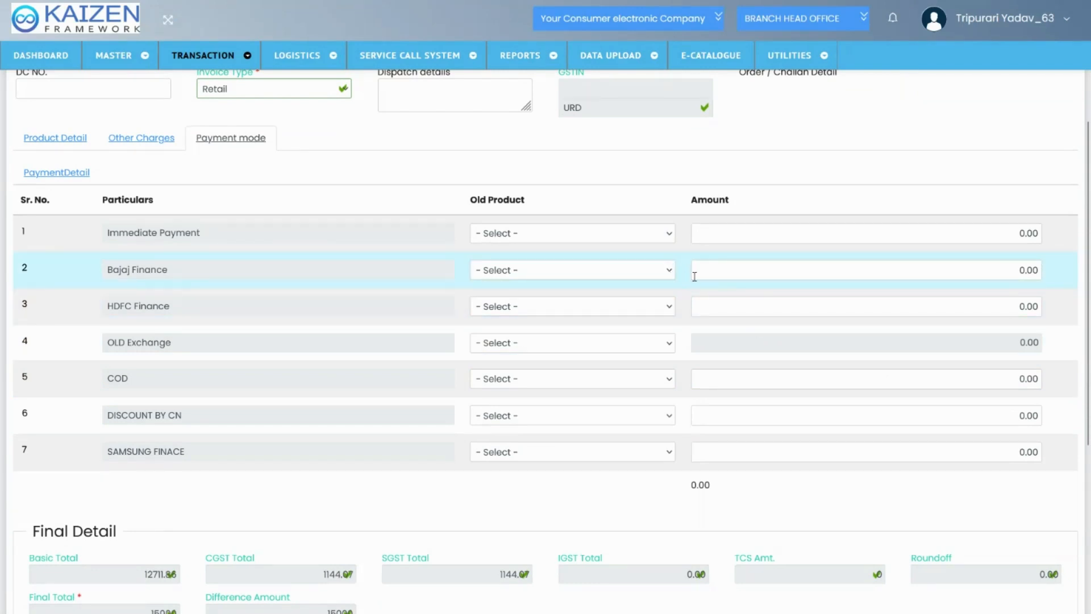
{"action": "left_click", "coordinate": [700, 277]}
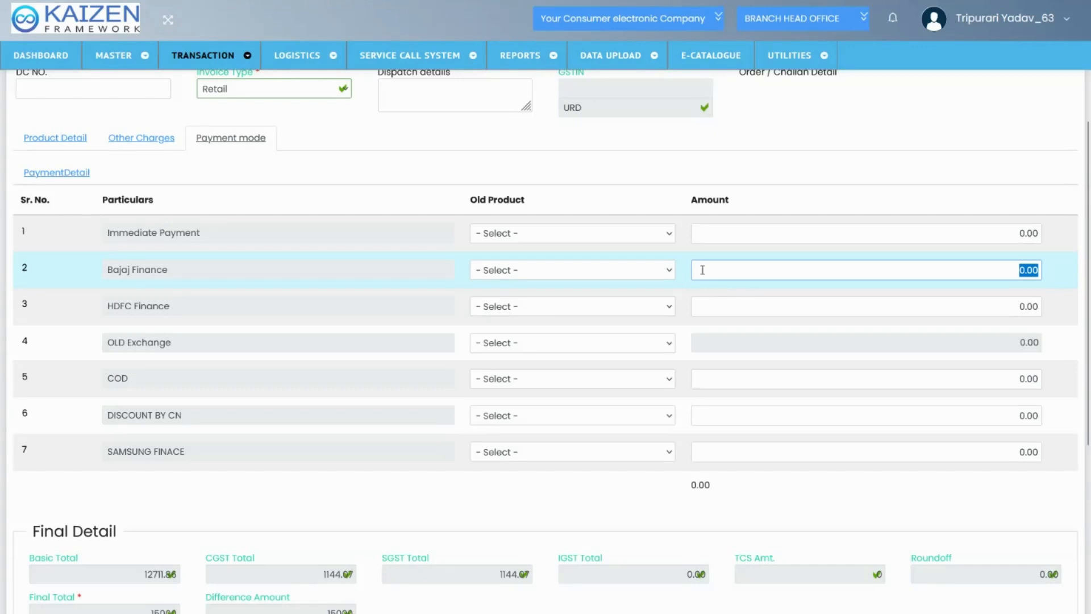
{"action": "left_click", "coordinate": [706, 242]}
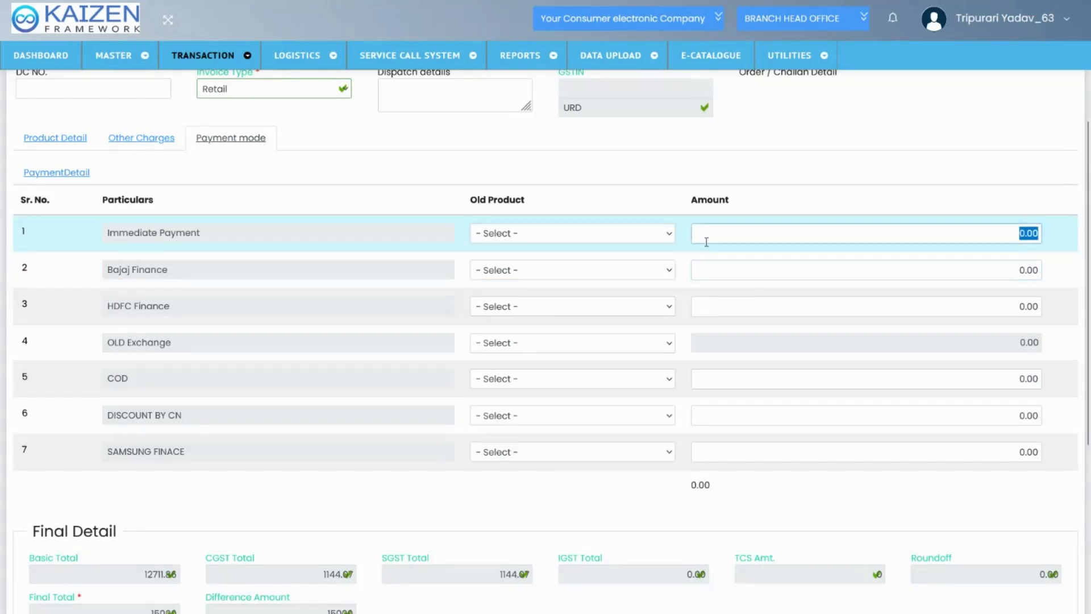
{"action": "left_click", "coordinate": [722, 380]}
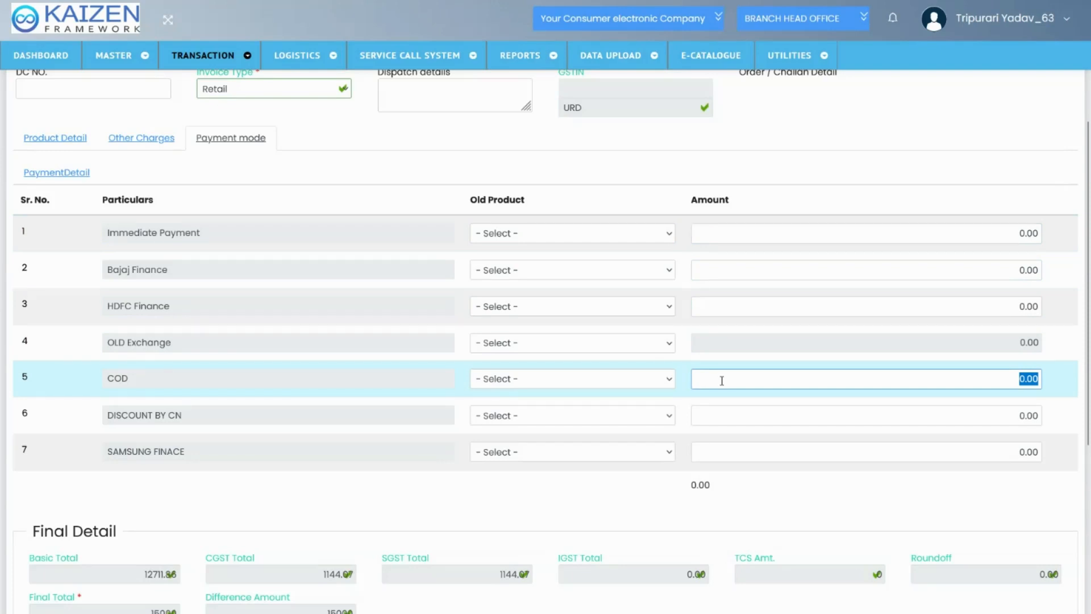
{"action": "scroll", "coordinate": [721, 380], "scroll_direction": "down", "scroll_amount": 1}
{"action": "scroll", "coordinate": [722, 385], "scroll_direction": "up", "scroll_amount": 1}
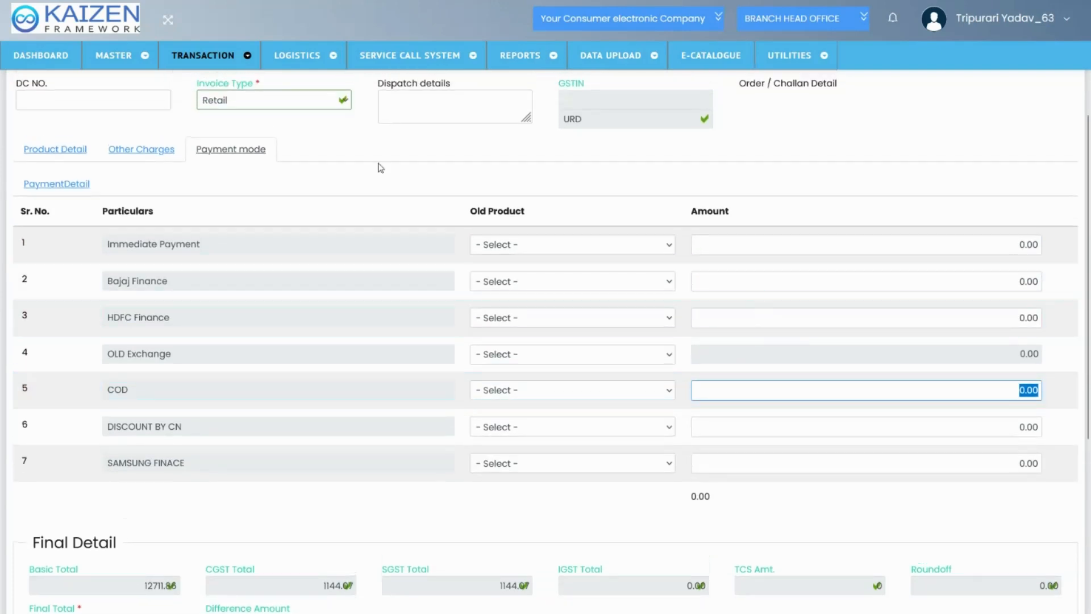
Check the Retail invoice type and save the sales invoice for the water heater
{"action": "left_click", "coordinate": [328, 107]}
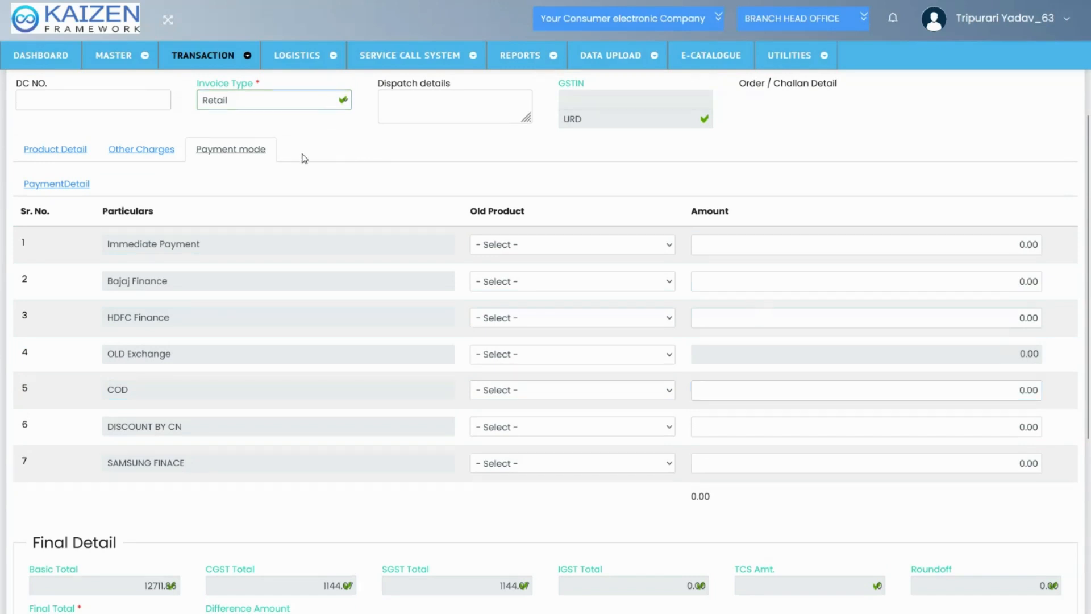
{"action": "scroll", "coordinate": [318, 227], "scroll_direction": "down", "scroll_amount": 5}
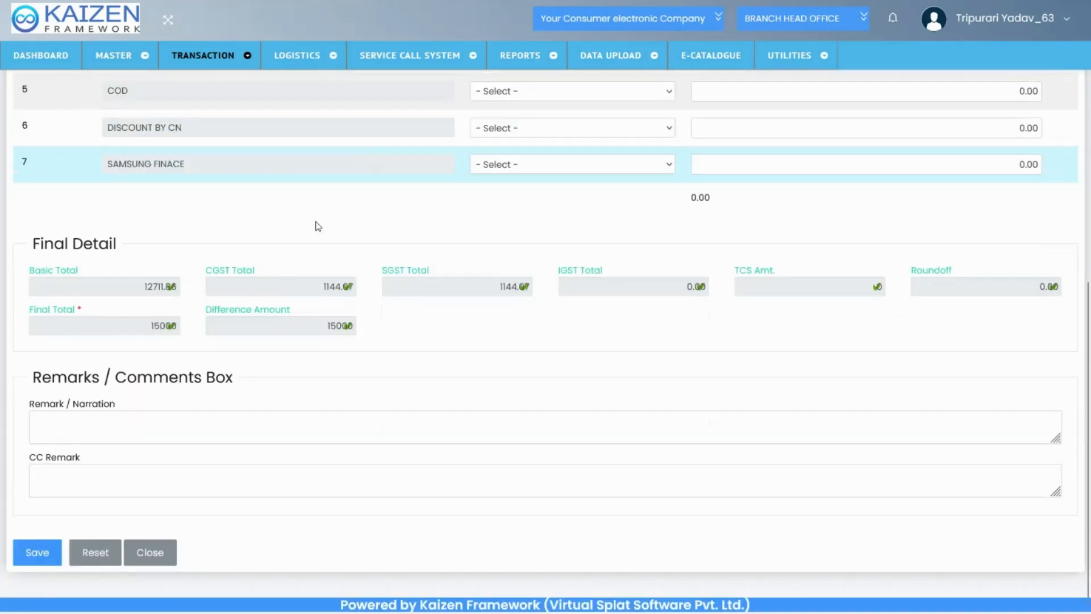
{"action": "left_click", "coordinate": [49, 551]}
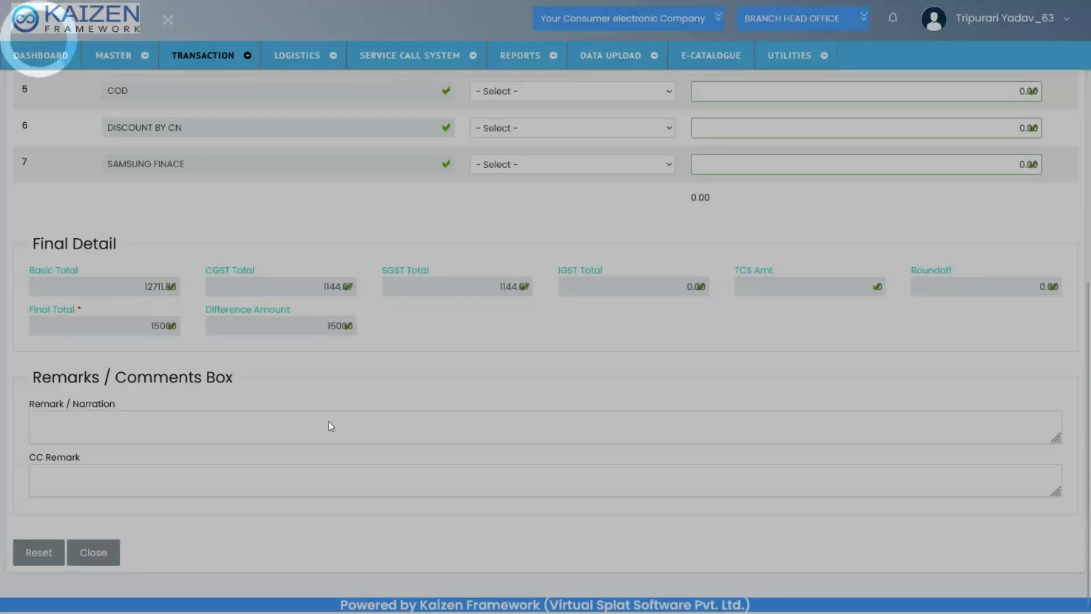
{"action": "scroll", "coordinate": [426, 273], "scroll_direction": "up", "scroll_amount": 6}
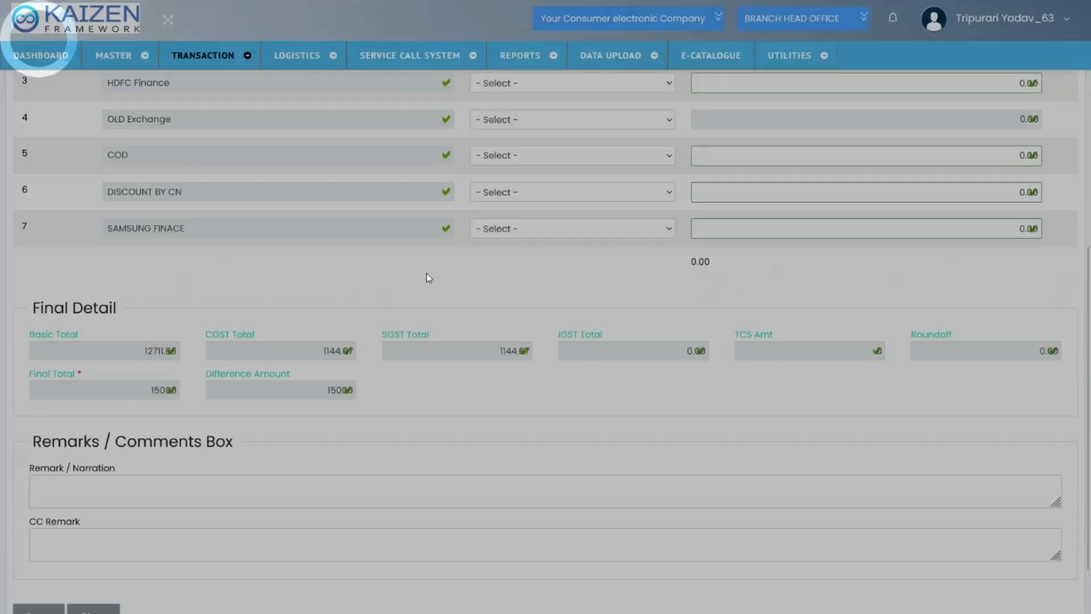
{"action": "scroll", "coordinate": [427, 273], "scroll_direction": "up", "scroll_amount": 3}
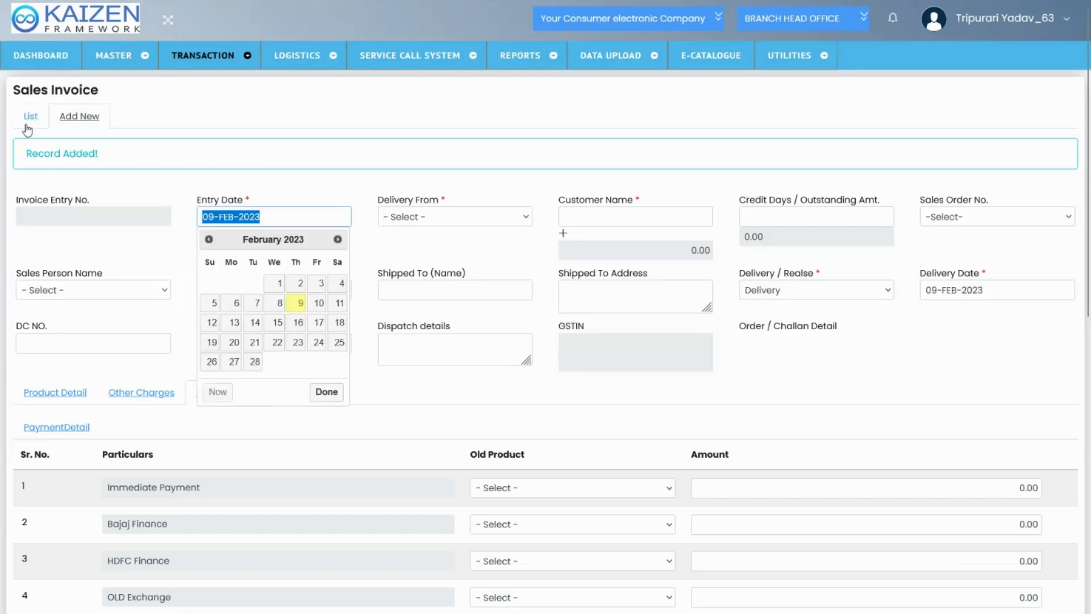
Open the sales invoice list and check the new invoice's customer and e-invoice status against the second invoice's e-invoice entry
{"action": "left_click", "coordinate": [29, 117]}
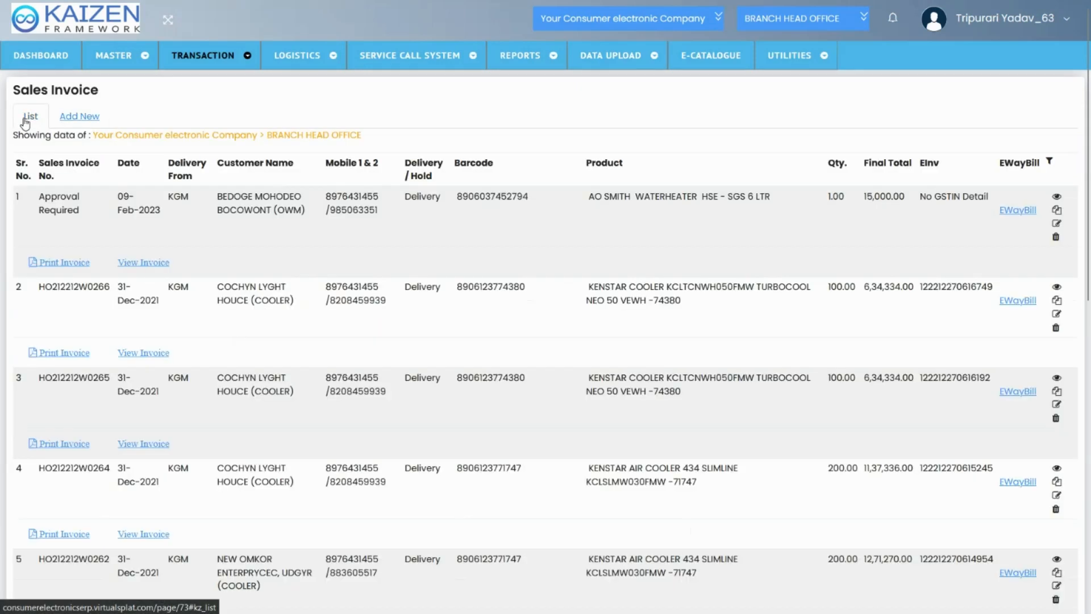
{"action": "triple_click", "coordinate": [259, 207]}
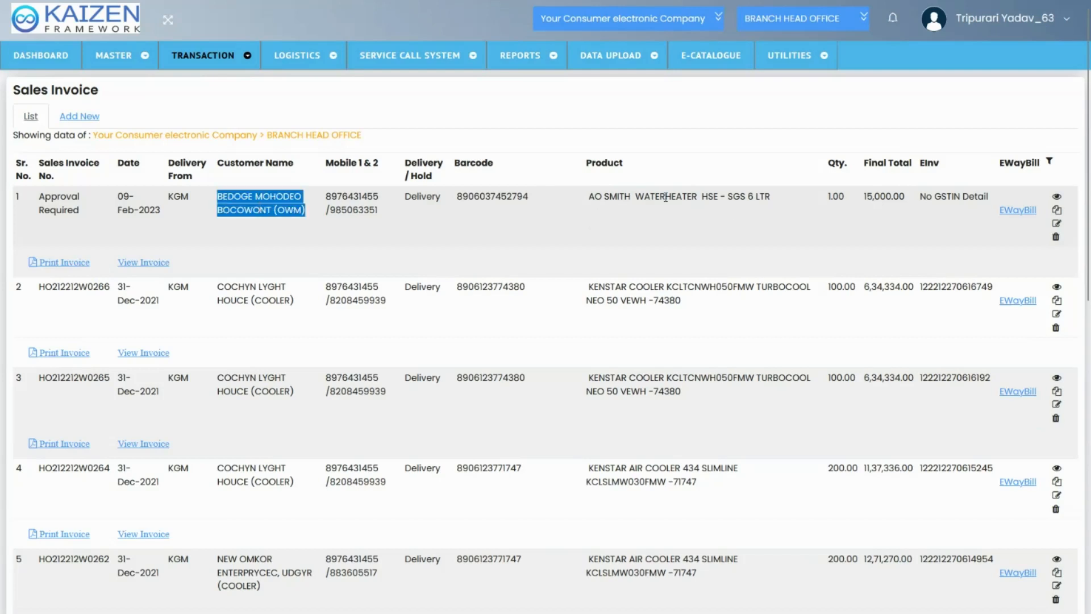
{"action": "triple_click", "coordinate": [929, 199]}
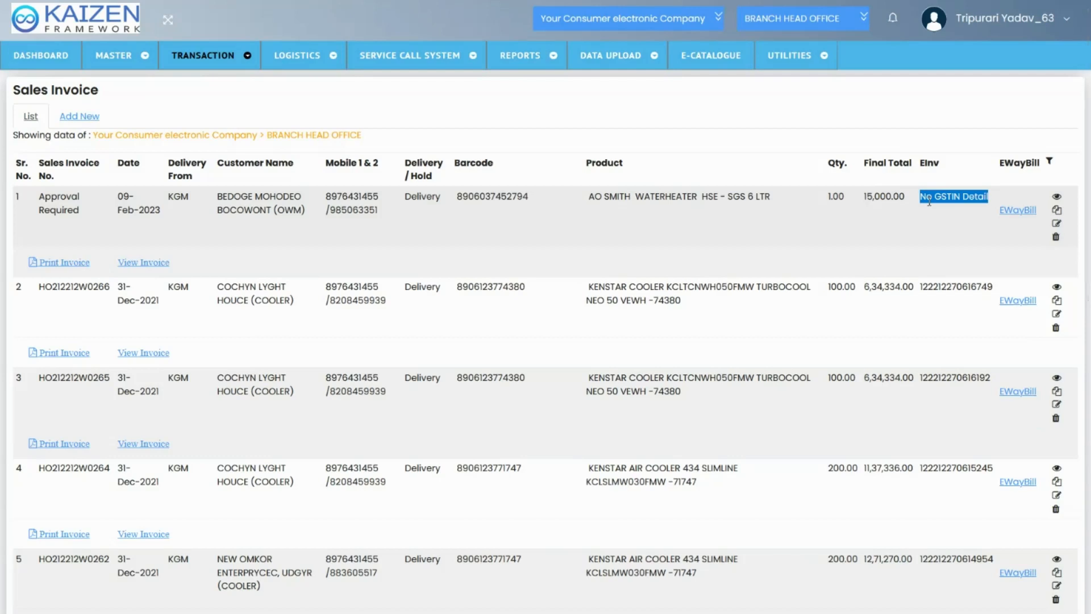
{"action": "triple_click", "coordinate": [932, 288]}
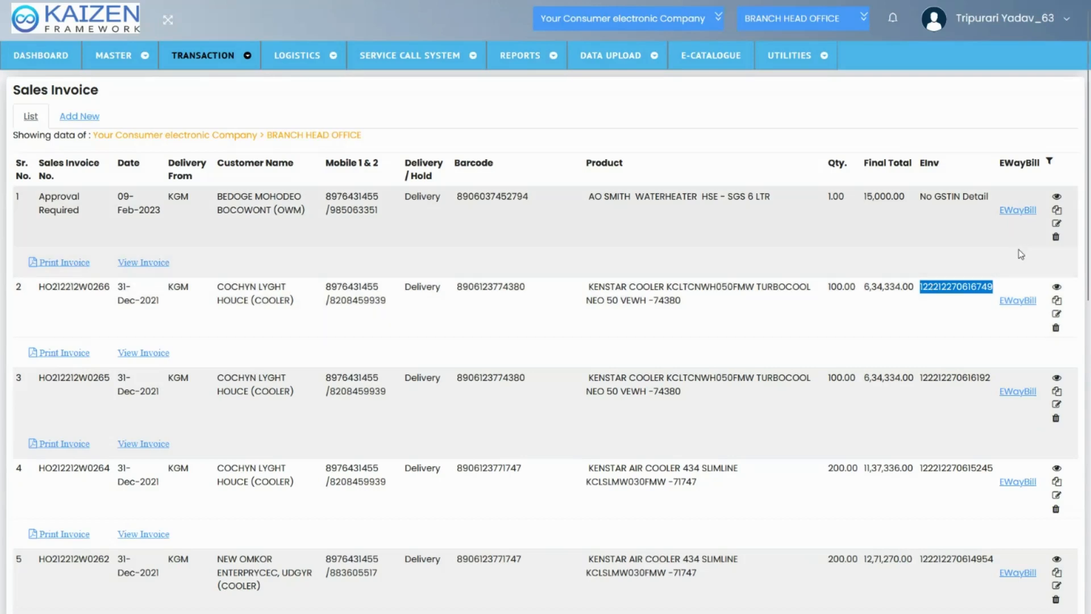
Open the e-way bill form for the second invoice, review its date, vehicle and transporter fields, and close it without saving
{"action": "left_click", "coordinate": [1020, 301]}
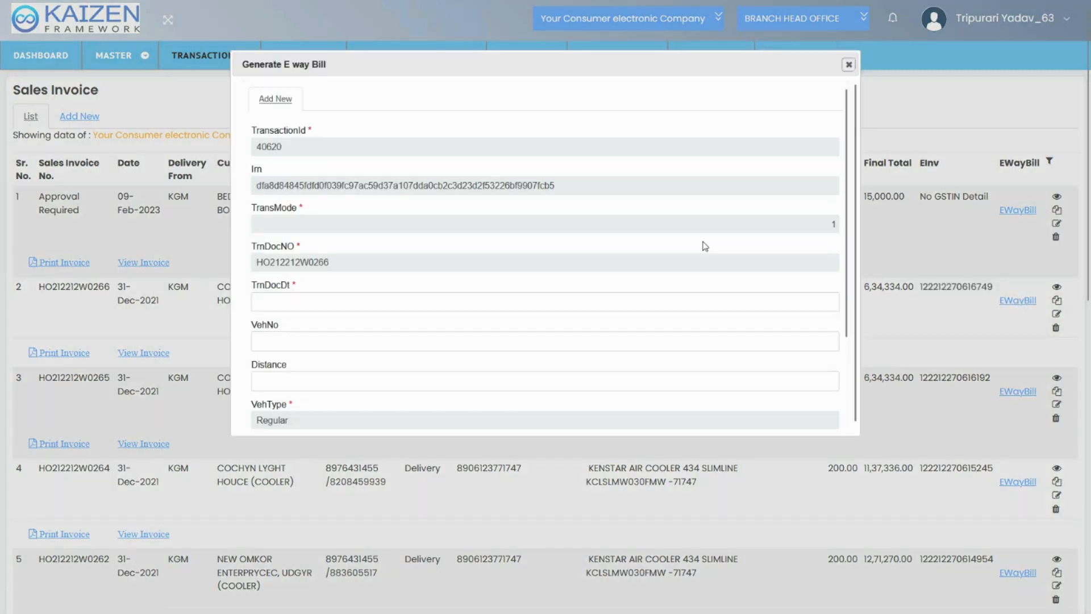
{"action": "left_click", "coordinate": [318, 301]}
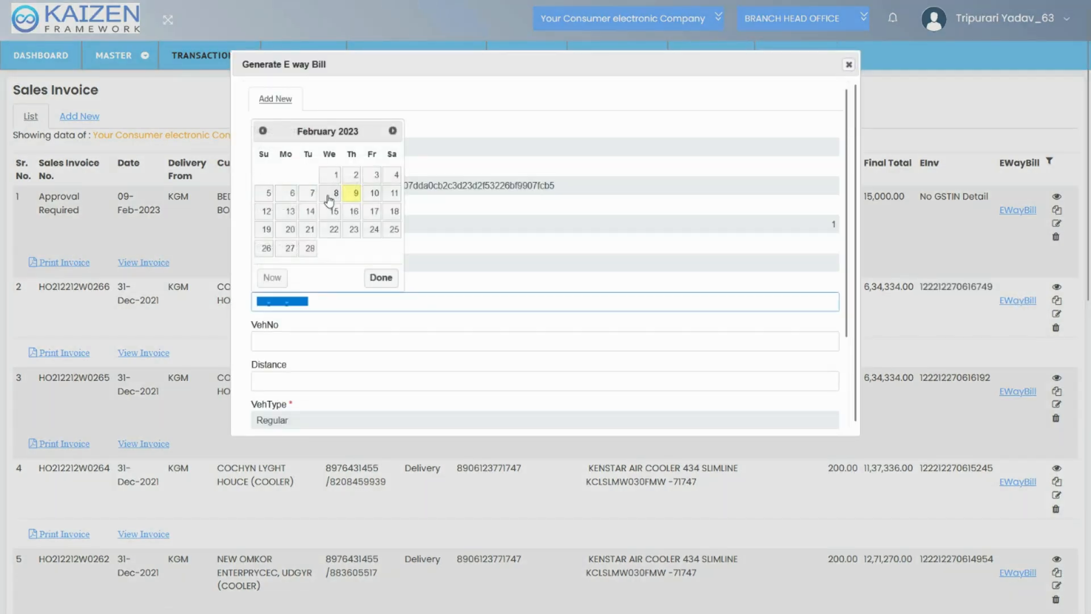
{"action": "left_click", "coordinate": [486, 174]}
{"action": "scroll", "coordinate": [358, 286], "scroll_direction": "down", "scroll_amount": 2}
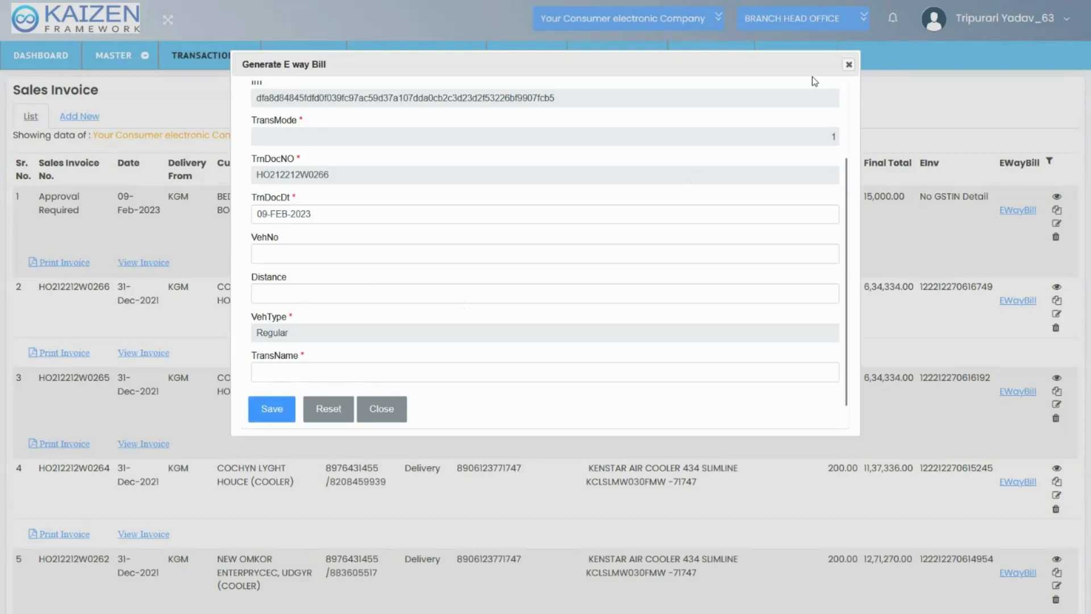
{"action": "left_click", "coordinate": [844, 65]}
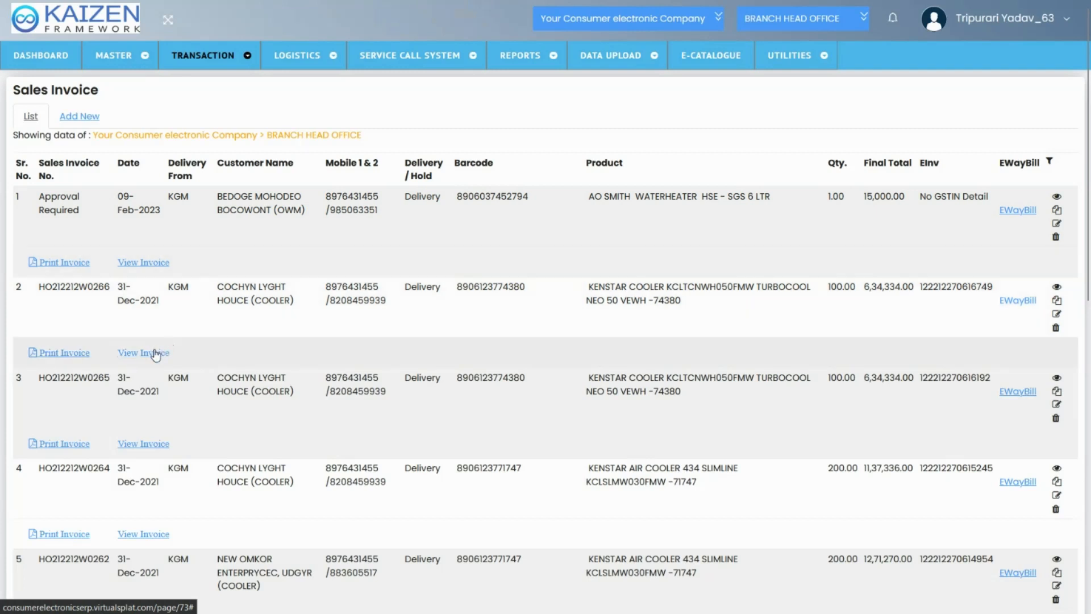
View the printed tax invoice of the second list entry, examine its ARN and totals, and return to the invoice list
{"action": "left_click", "coordinate": [153, 353]}
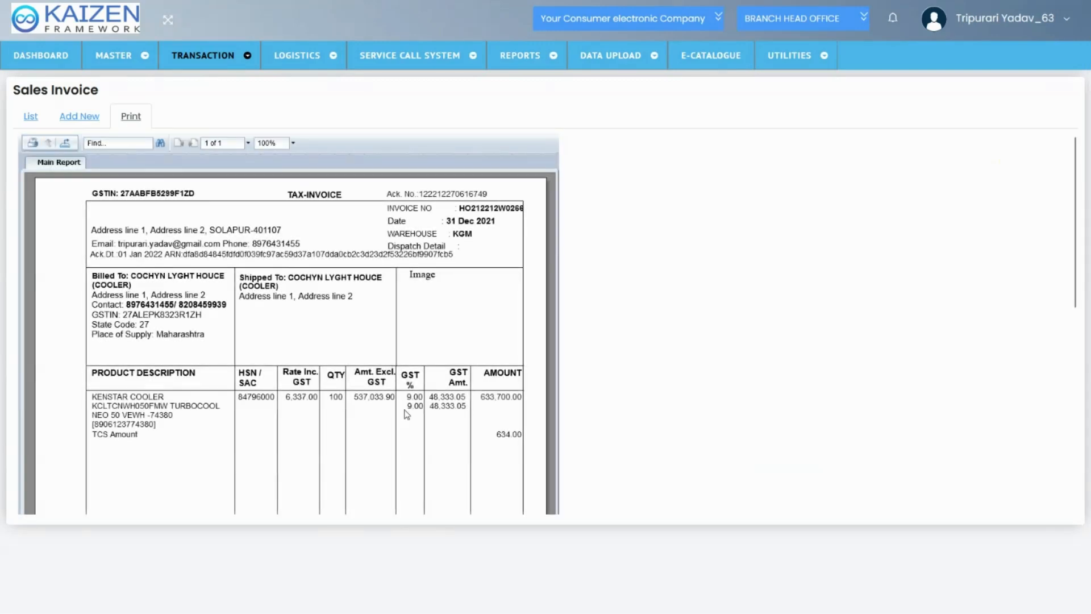
{"action": "scroll", "coordinate": [406, 414], "scroll_direction": "down", "scroll_amount": 1}
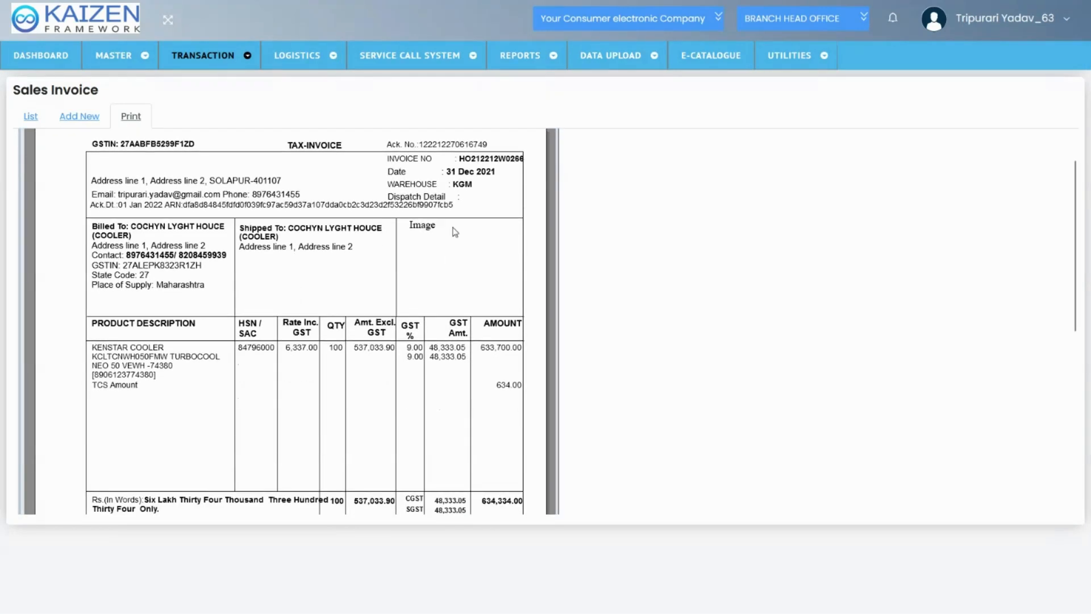
{"action": "double_click", "coordinate": [315, 205]}
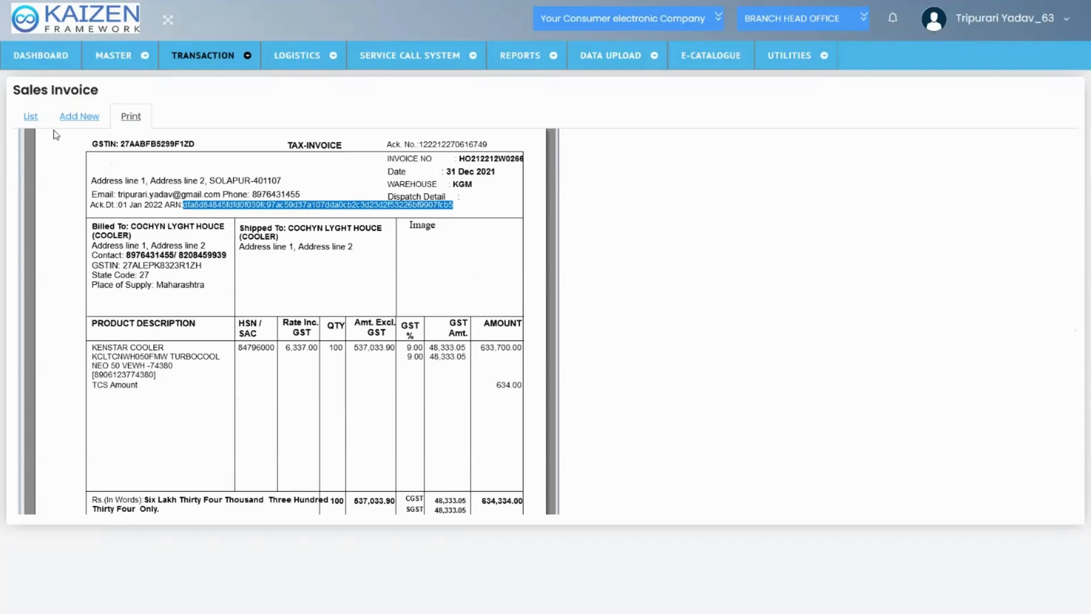
{"action": "scroll", "coordinate": [194, 256], "scroll_direction": "down", "scroll_amount": 3}
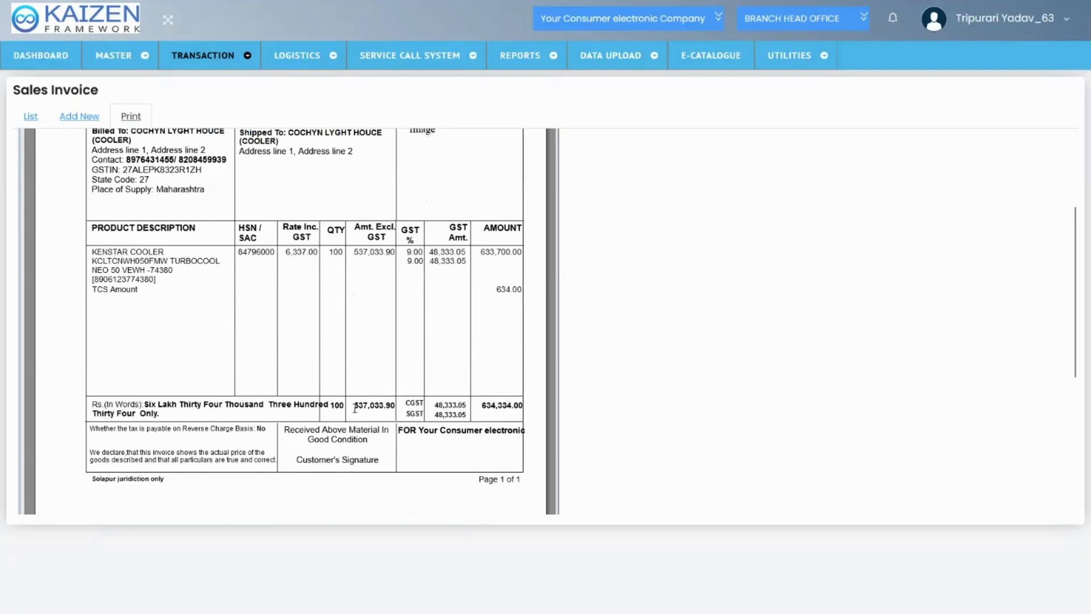
{"action": "scroll", "coordinate": [355, 408], "scroll_direction": "up", "scroll_amount": 5}
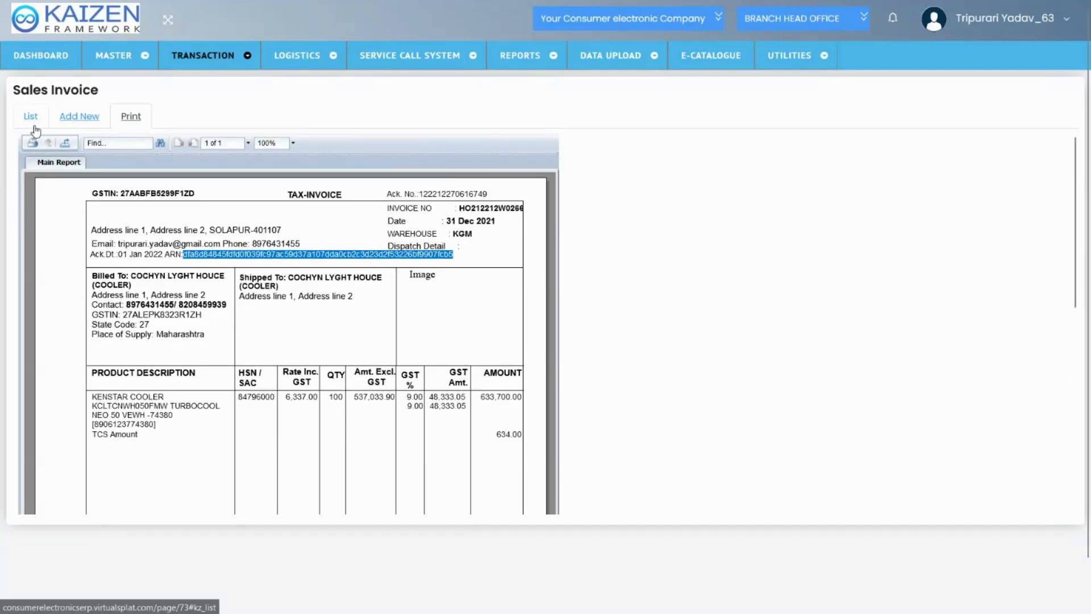
{"action": "left_click", "coordinate": [31, 117]}
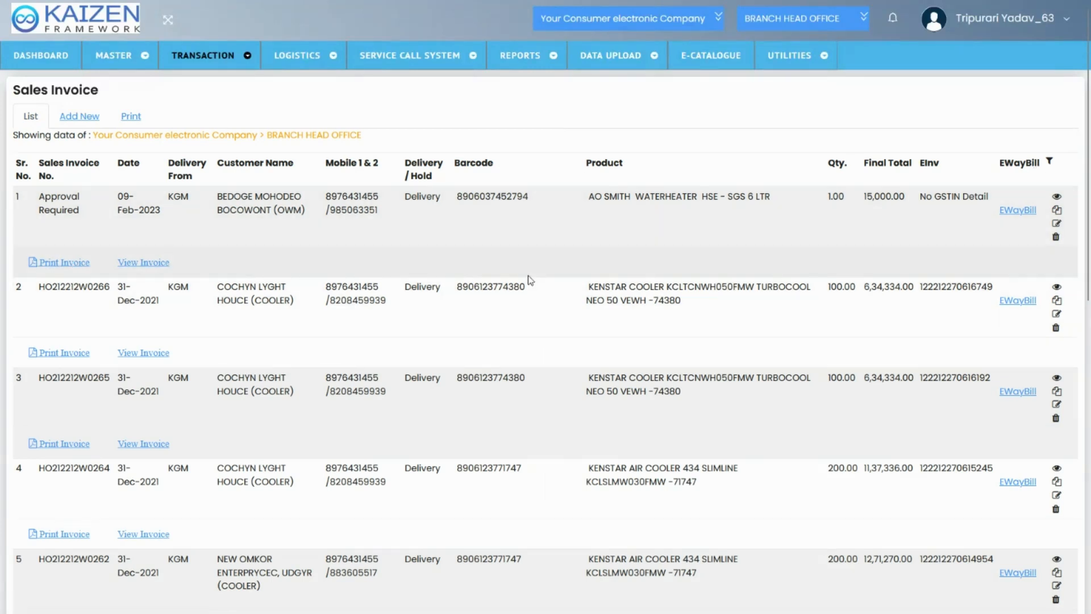
Open a new Inter Branch Stock Transfer Note entry from the sales transactions
{"action": "left_click", "coordinate": [71, 117]}
{"action": "mouse_move", "coordinate": [252, 58]}
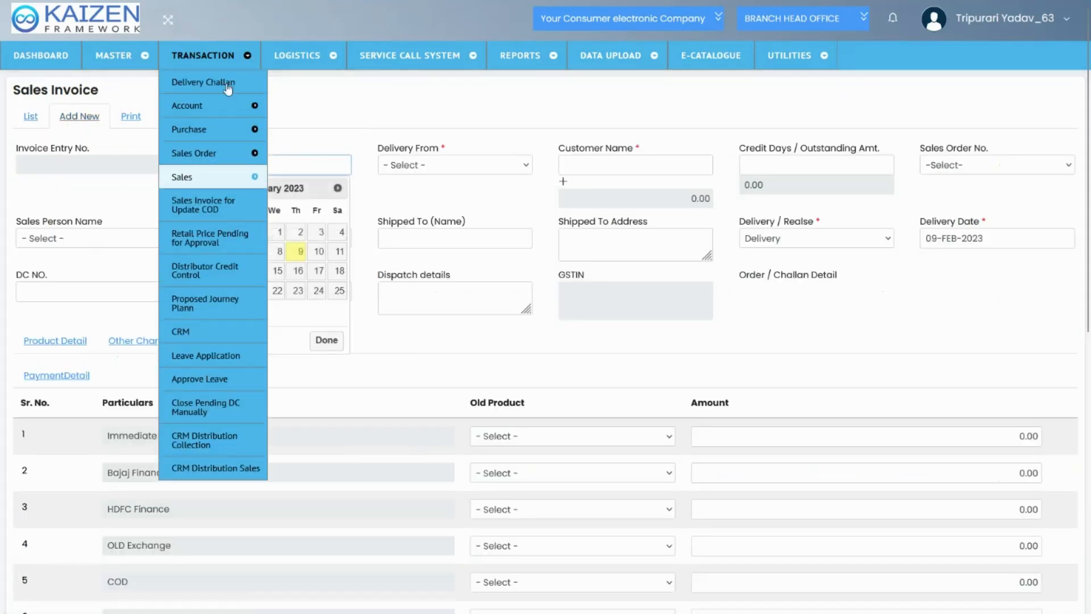
{"action": "mouse_move", "coordinate": [221, 183]}
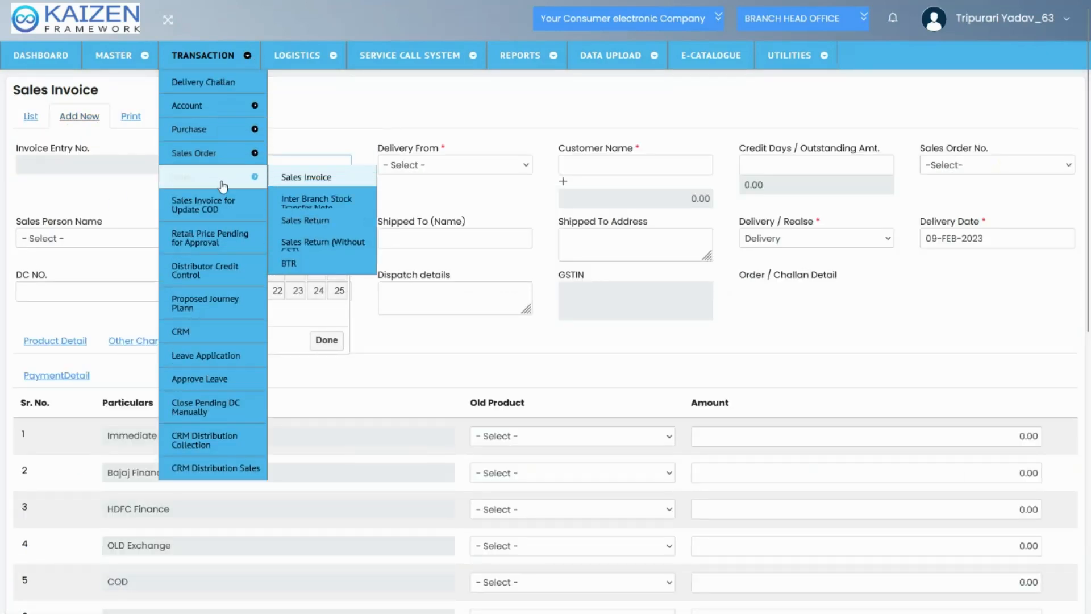
{"action": "left_click", "coordinate": [308, 212]}
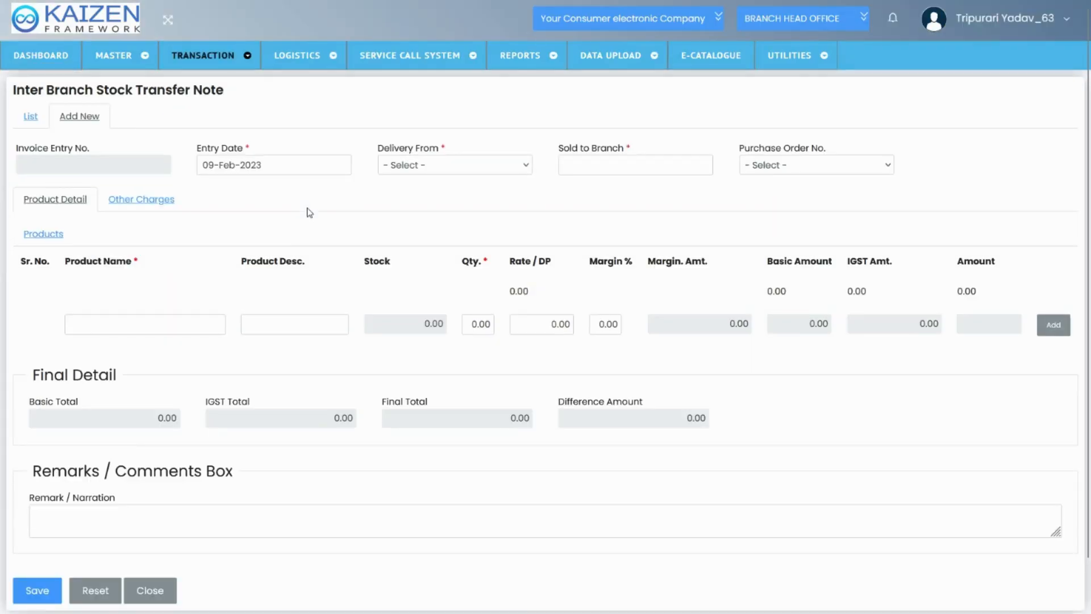
Examine the Sold to Branch field and the Rate / DP and Margin % columns of the stock transfer note
{"action": "left_click", "coordinate": [564, 170]}
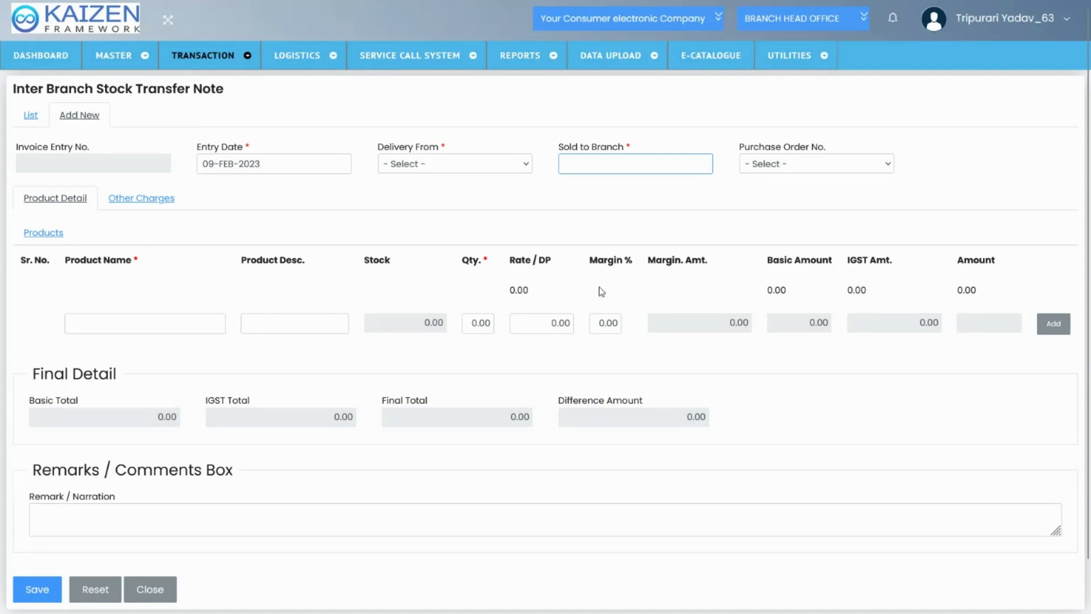
{"action": "double_click", "coordinate": [602, 264]}
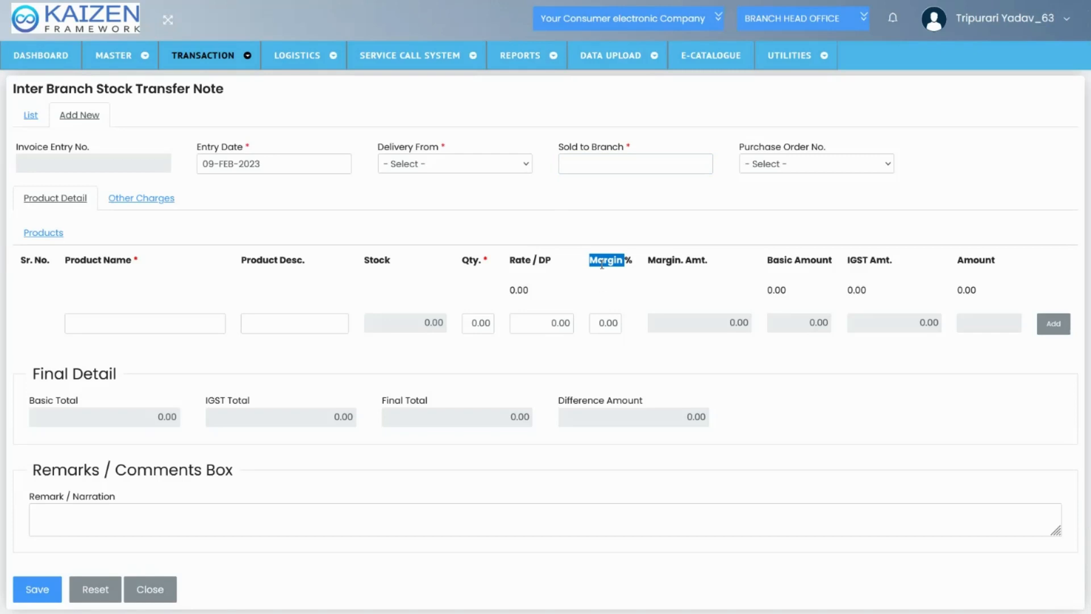
{"action": "triple_click", "coordinate": [529, 259]}
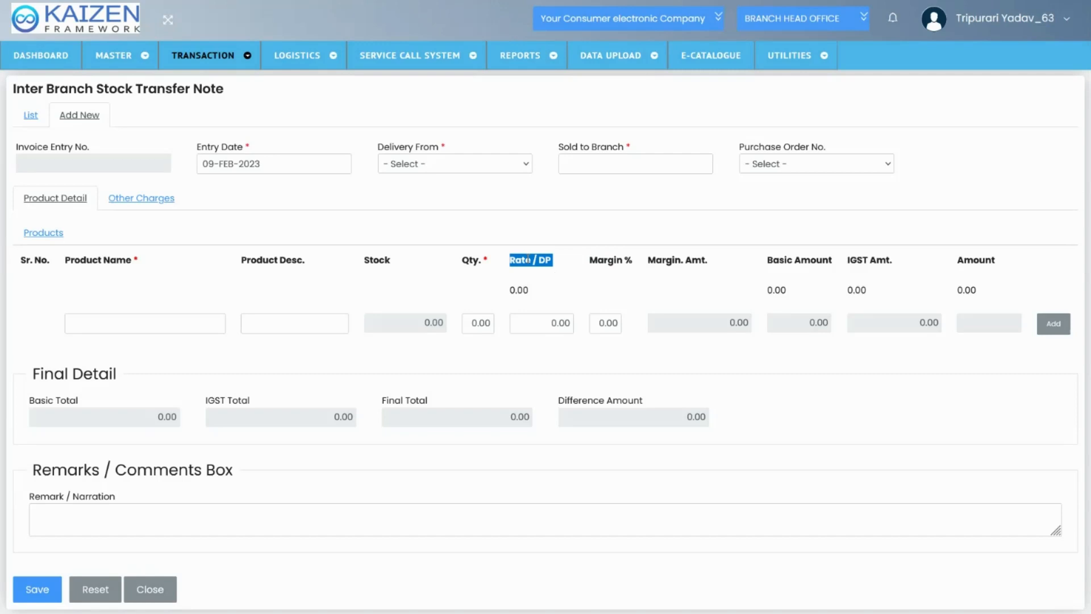
{"action": "double_click", "coordinate": [601, 270]}
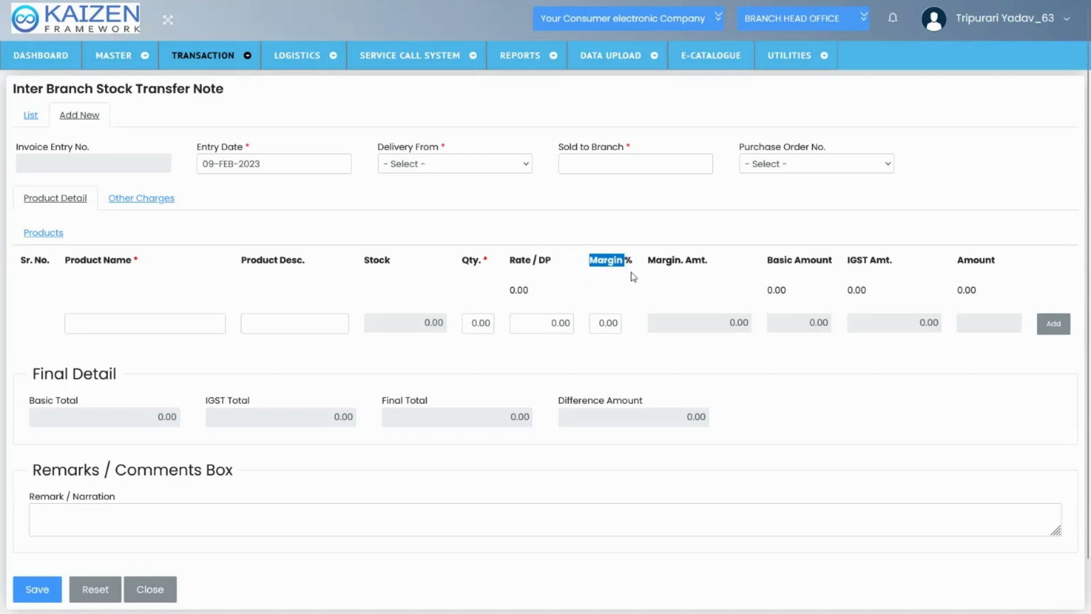
Open a new Sales Return entry from the sales transactions
{"action": "mouse_move", "coordinate": [218, 66]}
{"action": "mouse_move", "coordinate": [224, 177]}
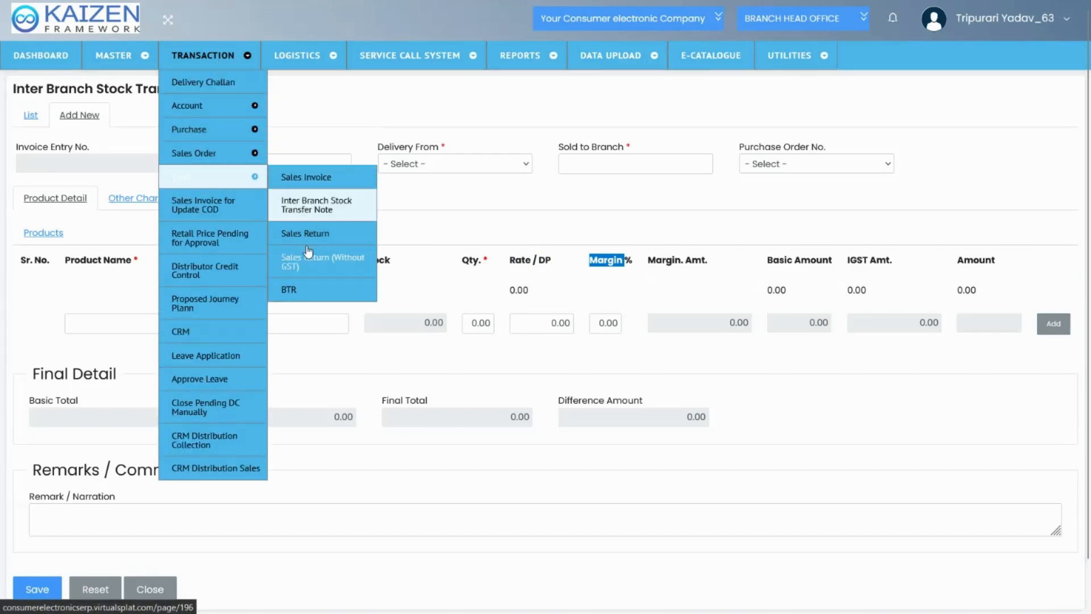
{"action": "left_click", "coordinate": [306, 234]}
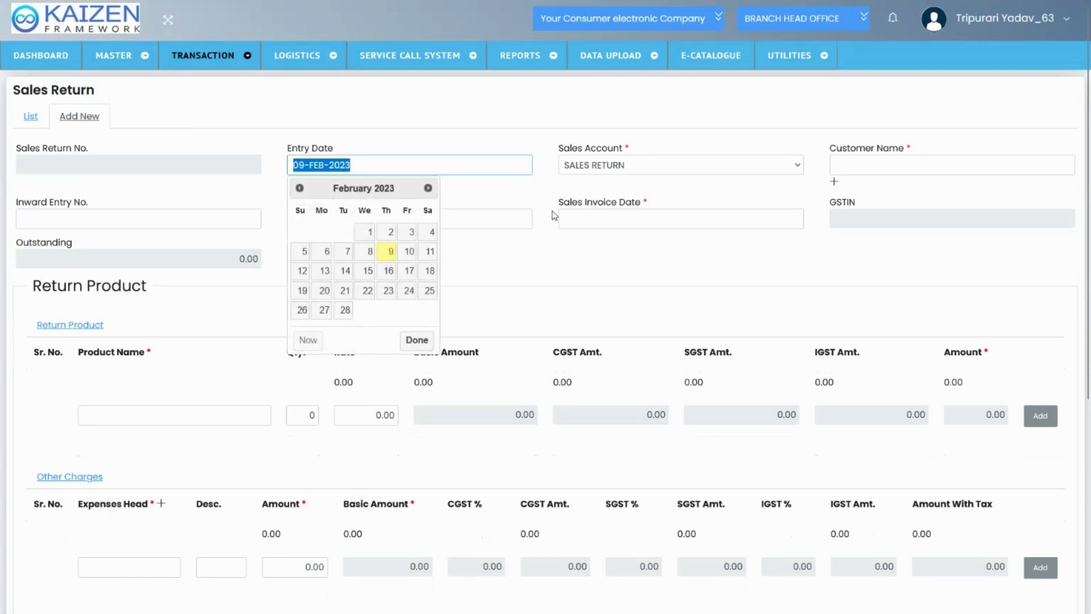
Examine the Sales Return form down to Final Detail and enter nmn as the Sales Invoice No
{"action": "left_click", "coordinate": [570, 335]}
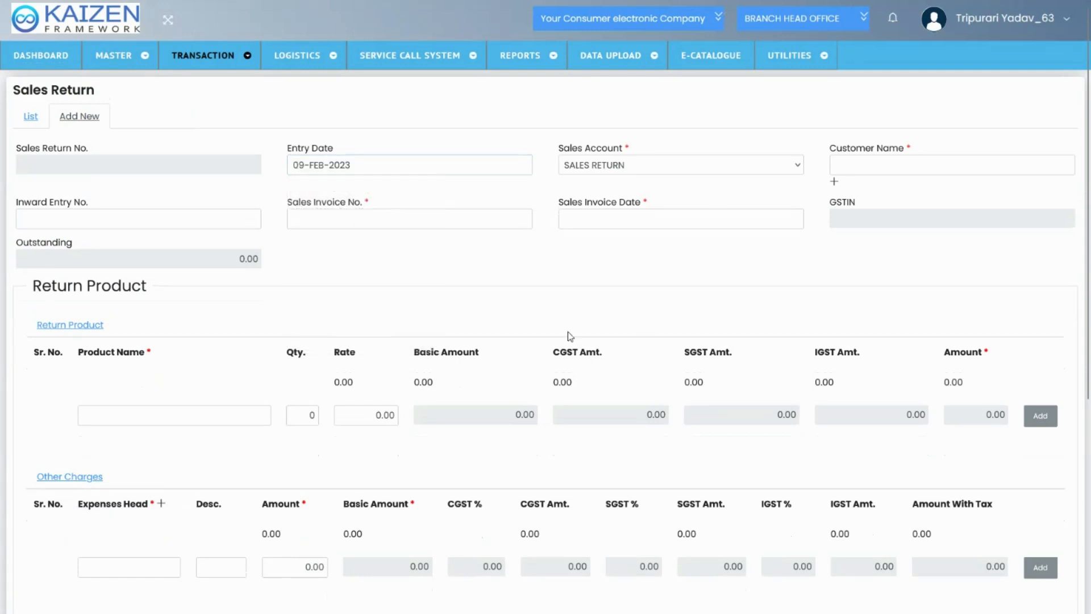
{"action": "scroll", "coordinate": [570, 336], "scroll_direction": "down", "scroll_amount": 5}
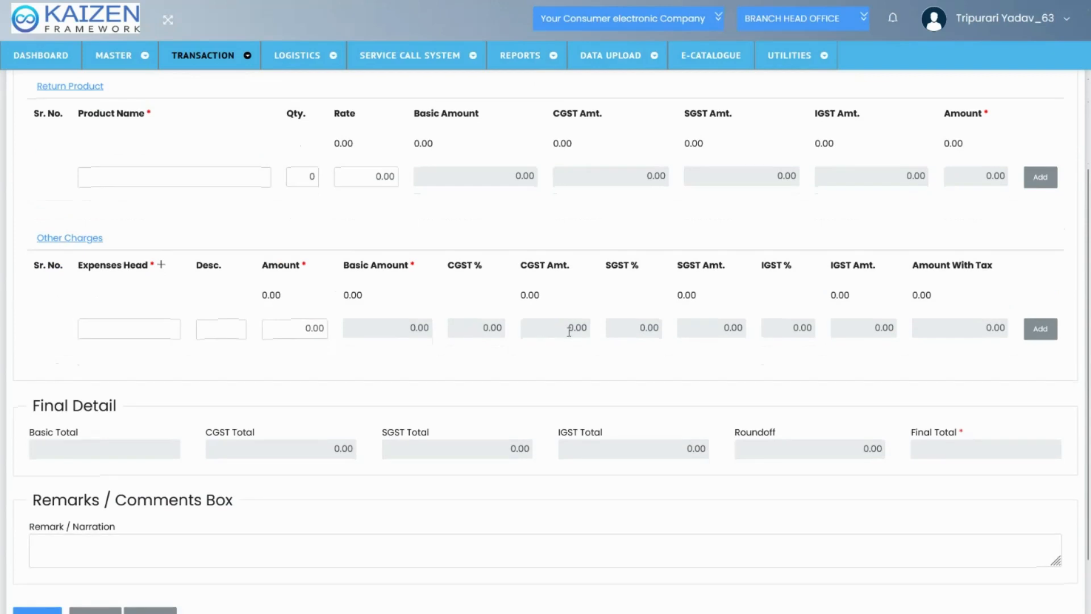
{"action": "scroll", "coordinate": [569, 332], "scroll_direction": "up", "scroll_amount": 5}
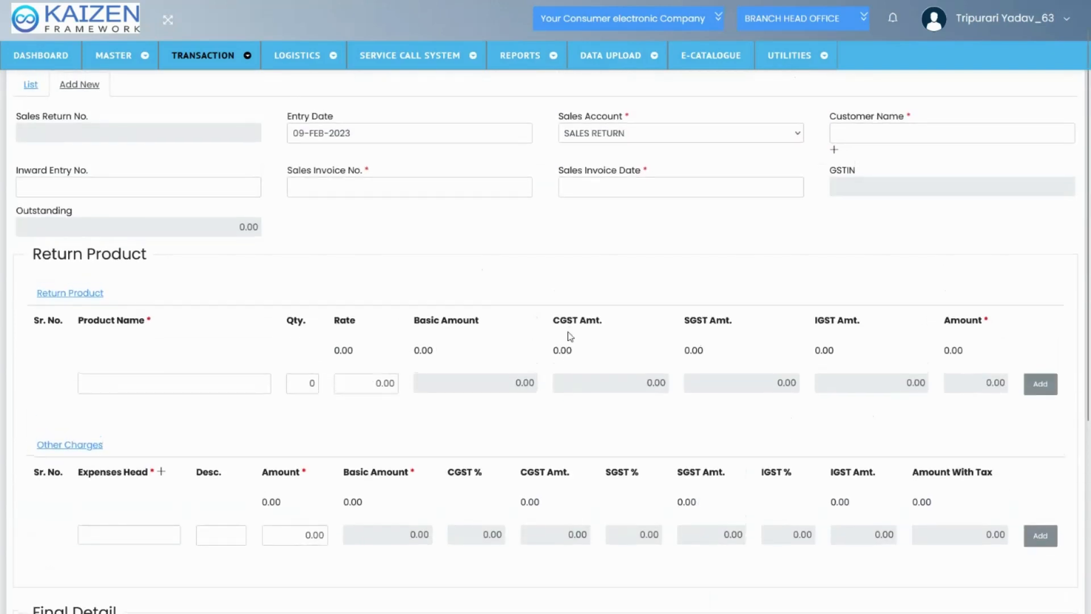
{"action": "left_click", "coordinate": [450, 195]}
{"action": "type", "text": "nmn"}
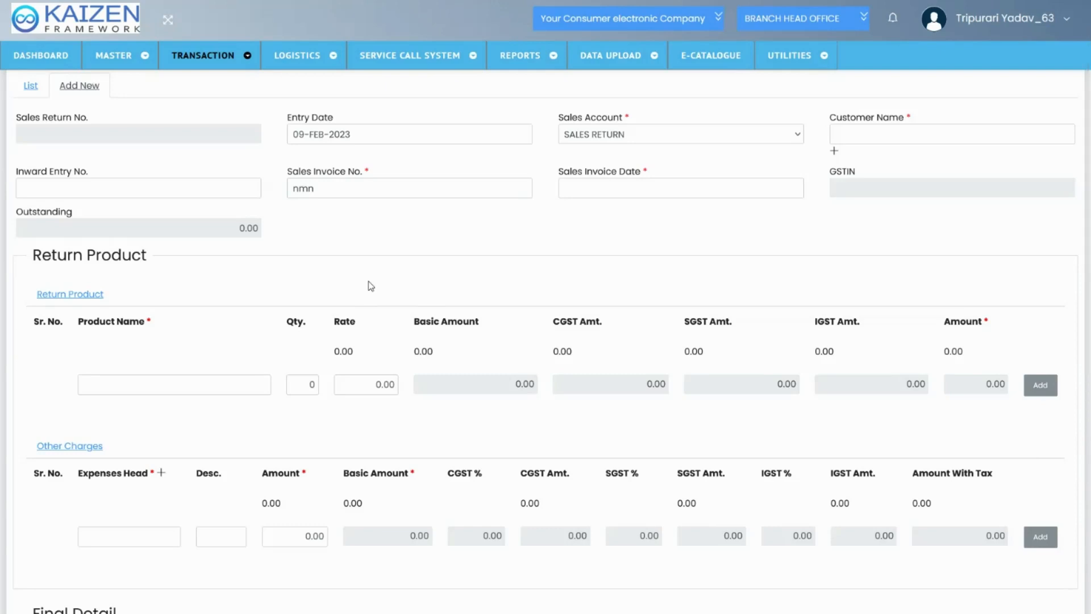
Open the list of saved sales returns and look through its entries
{"action": "scroll", "coordinate": [371, 286], "scroll_direction": "up", "scroll_amount": 1}
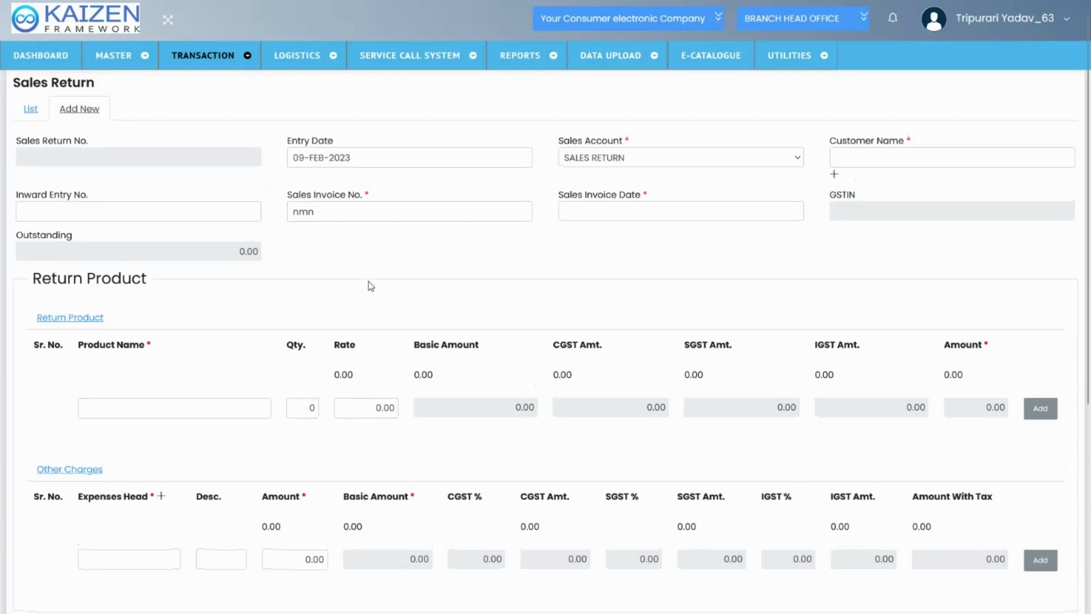
{"action": "left_click", "coordinate": [24, 109]}
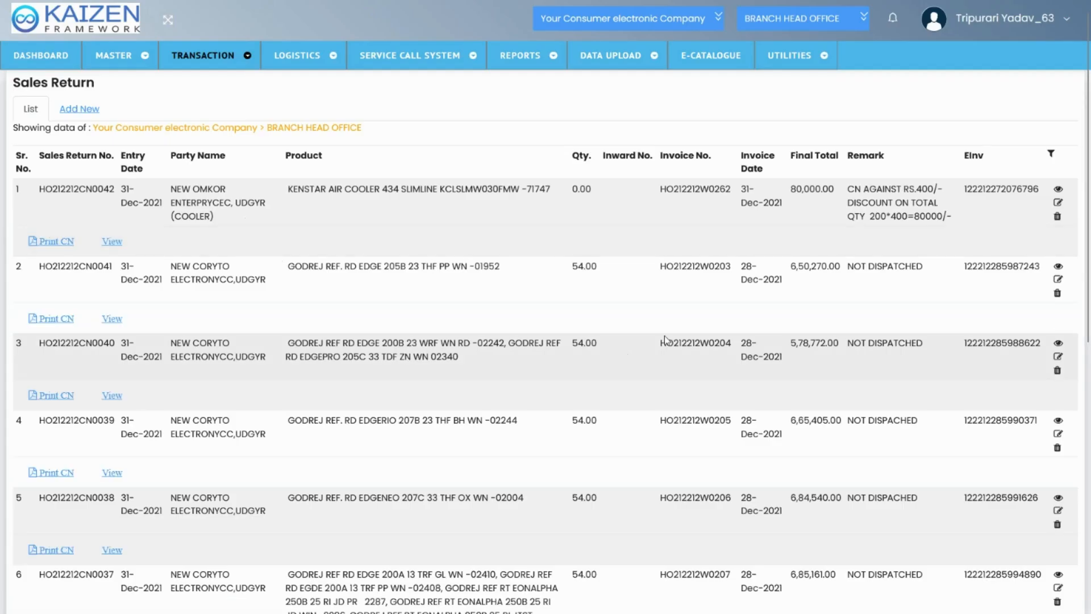
{"action": "scroll", "coordinate": [868, 345], "scroll_direction": "down", "scroll_amount": 3}
{"action": "scroll", "coordinate": [867, 344], "scroll_direction": "up", "scroll_amount": 3}
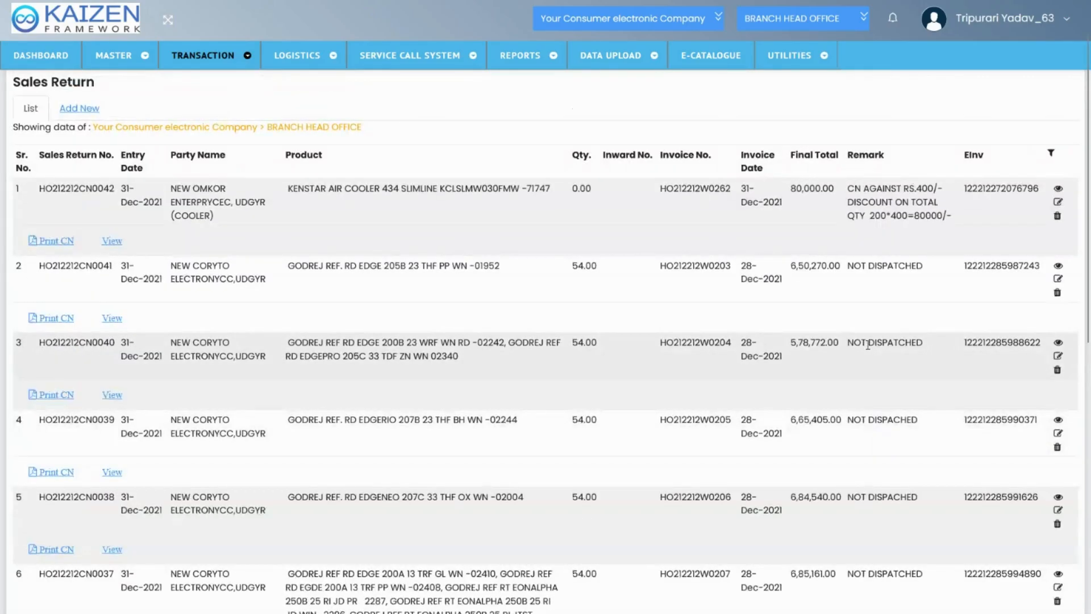
View the first sales return's credit note, return to the list and highlight the second entry's EInv number
{"action": "left_click", "coordinate": [113, 242]}
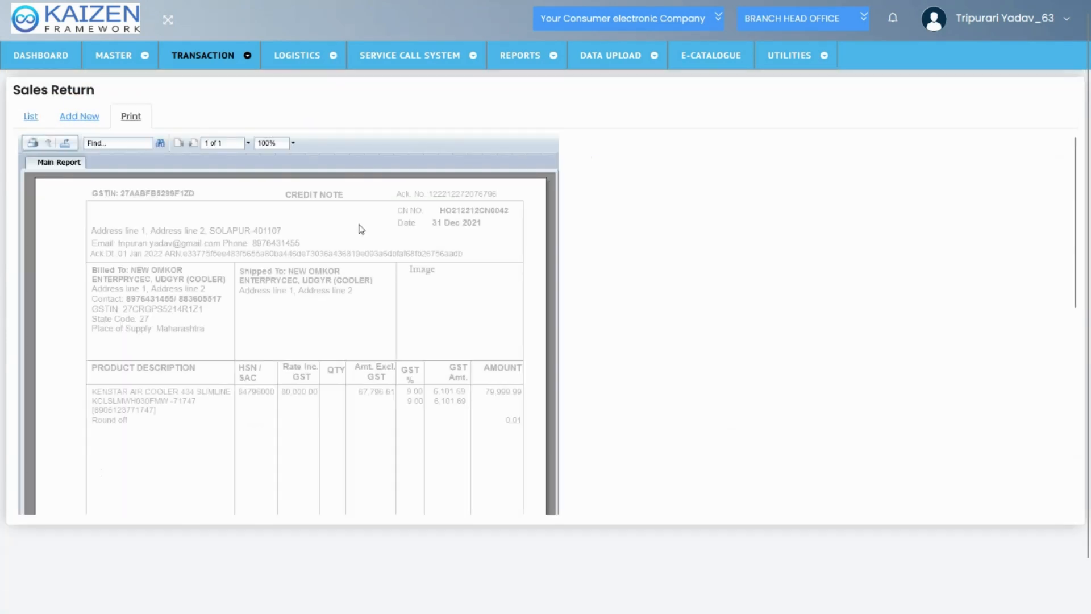
{"action": "left_click", "coordinate": [33, 117]}
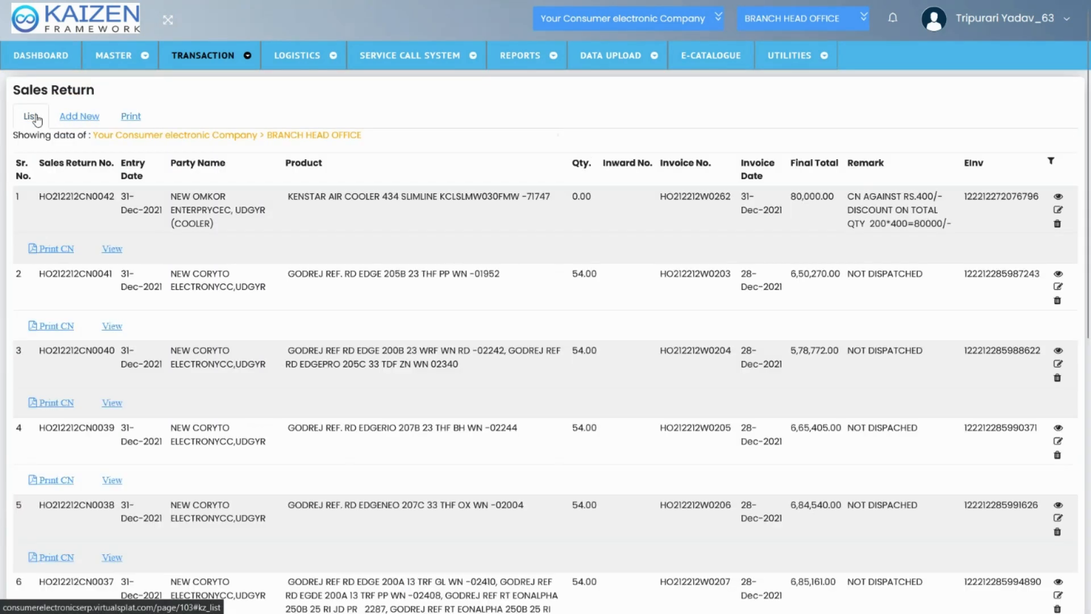
{"action": "double_click", "coordinate": [986, 274]}
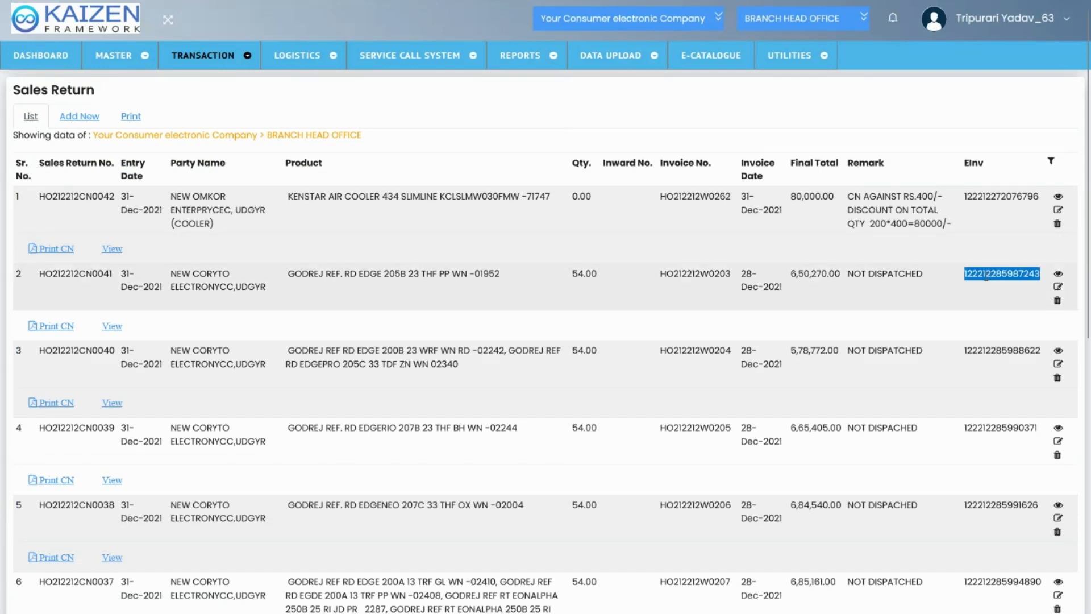
Open a new Sales Return (Without GST) entry from the sales transactions, examine its sections, and view its list of saved returns
{"action": "mouse_move", "coordinate": [221, 64]}
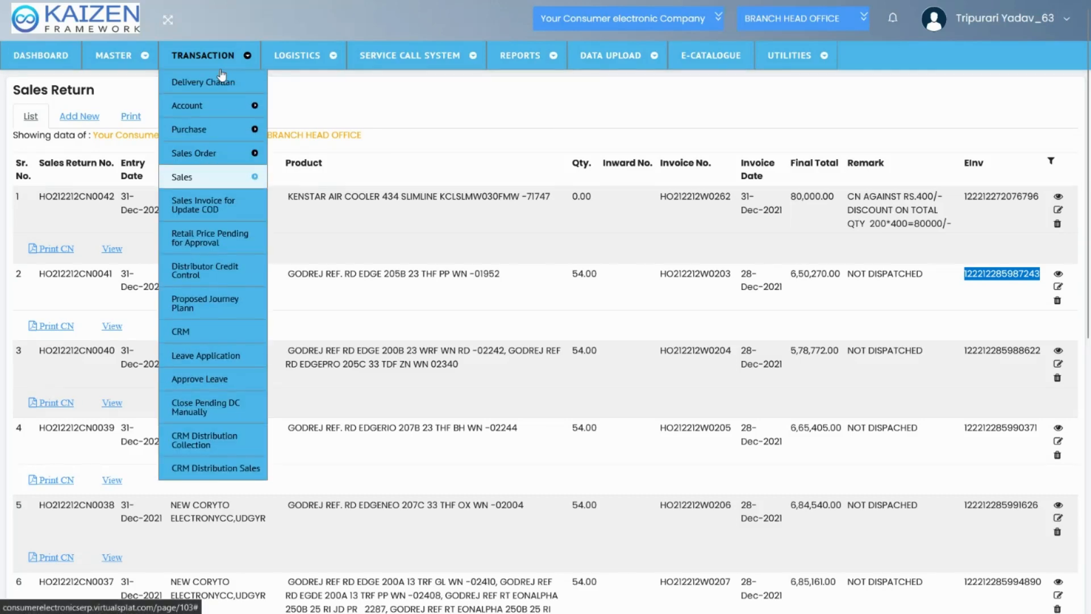
{"action": "mouse_move", "coordinate": [250, 176]}
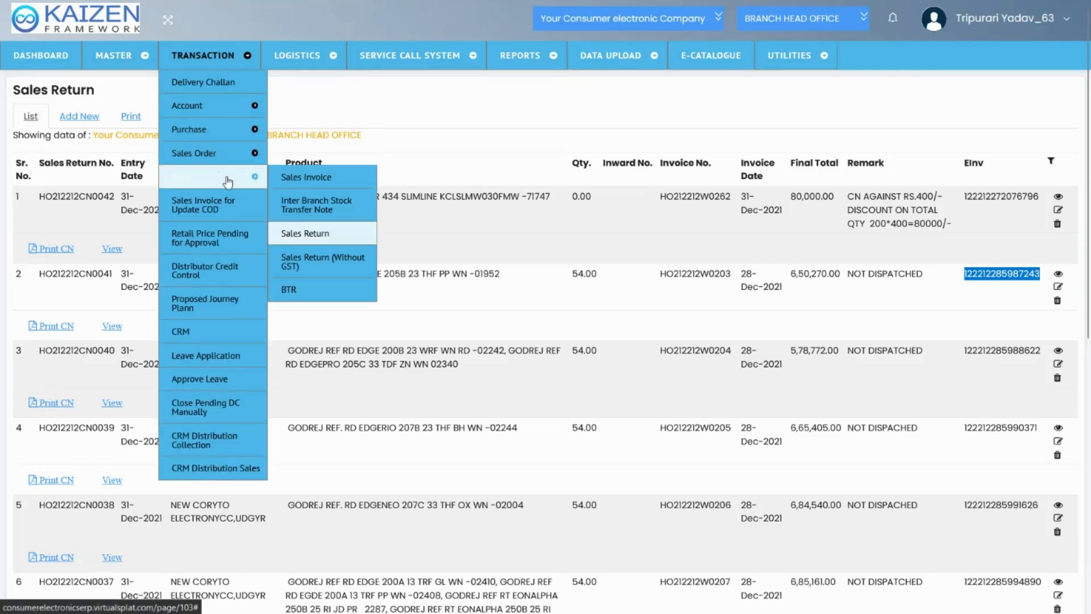
{"action": "left_click", "coordinate": [317, 266]}
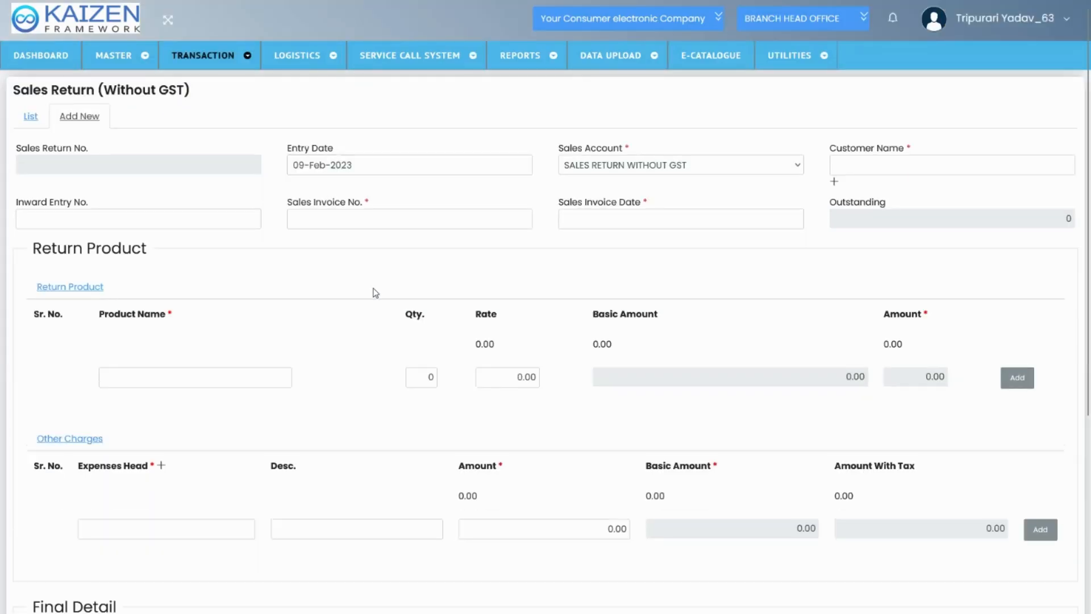
{"action": "left_click", "coordinate": [503, 286]}
{"action": "scroll", "coordinate": [397, 320], "scroll_direction": "down", "scroll_amount": 2}
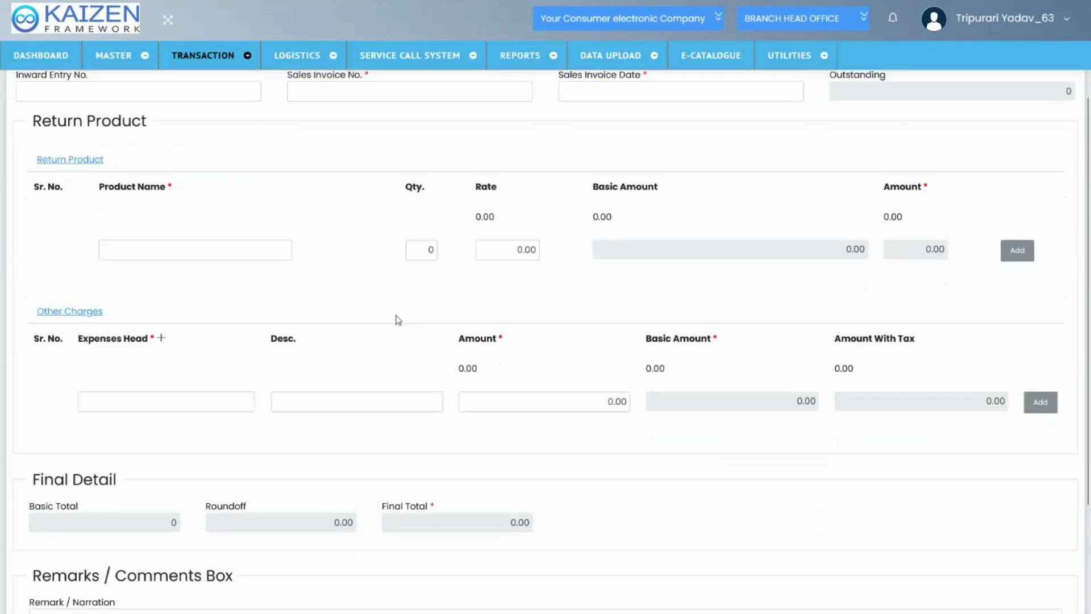
{"action": "scroll", "coordinate": [398, 320], "scroll_direction": "up", "scroll_amount": 2}
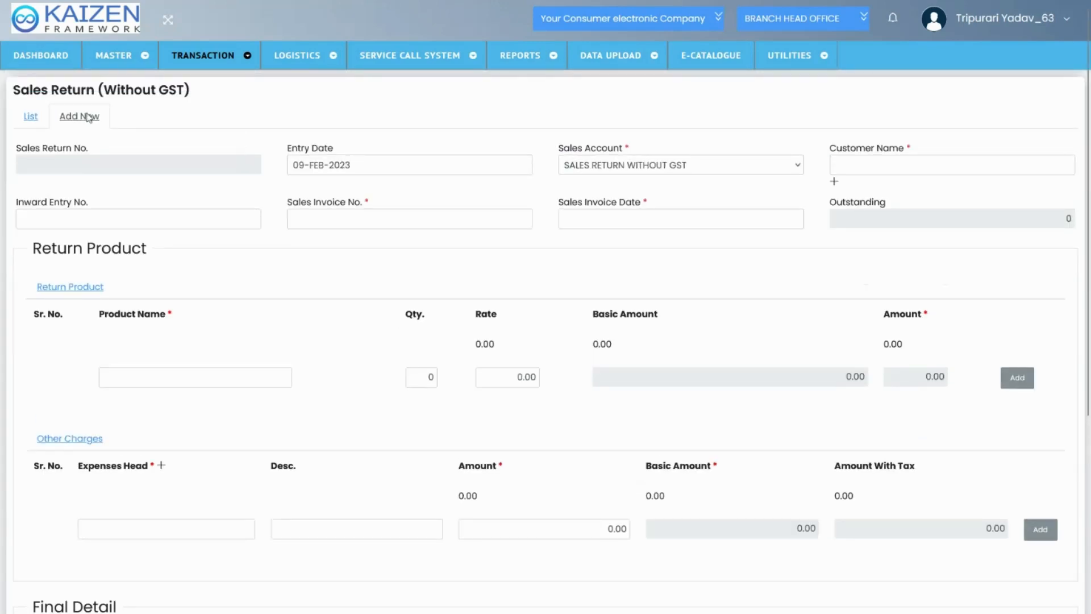
{"action": "left_click", "coordinate": [32, 118]}
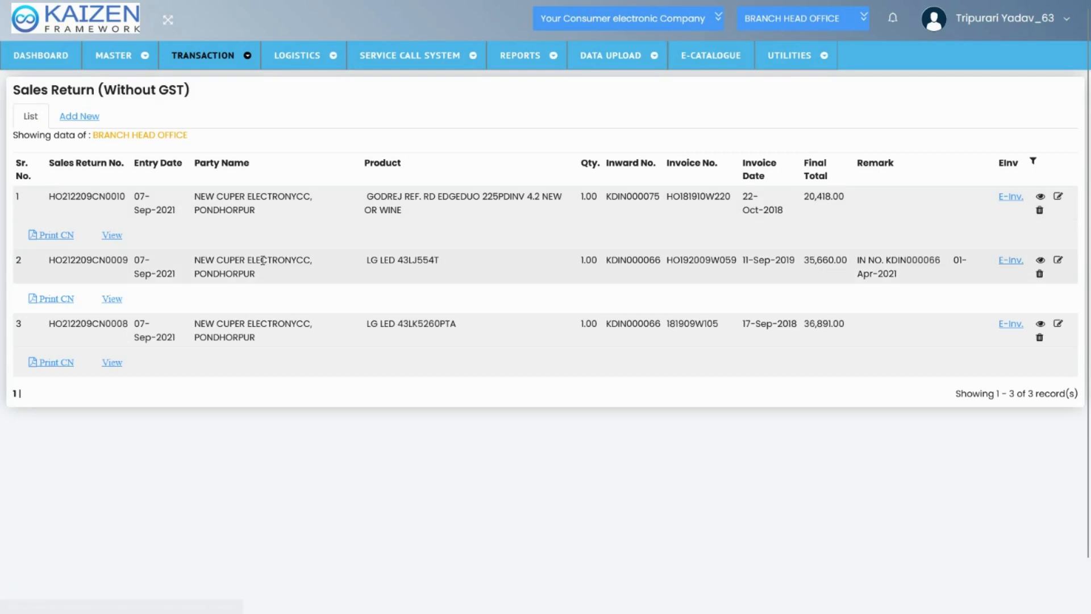
Open a new BTR entry from the sales transactions
{"action": "mouse_move", "coordinate": [241, 55]}
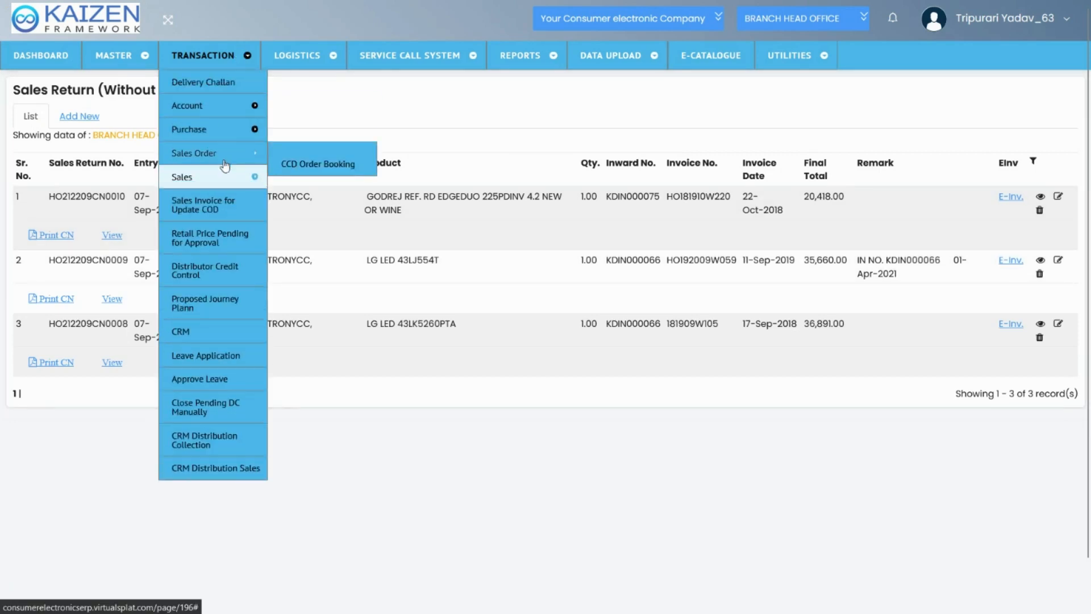
{"action": "mouse_move", "coordinate": [227, 183]}
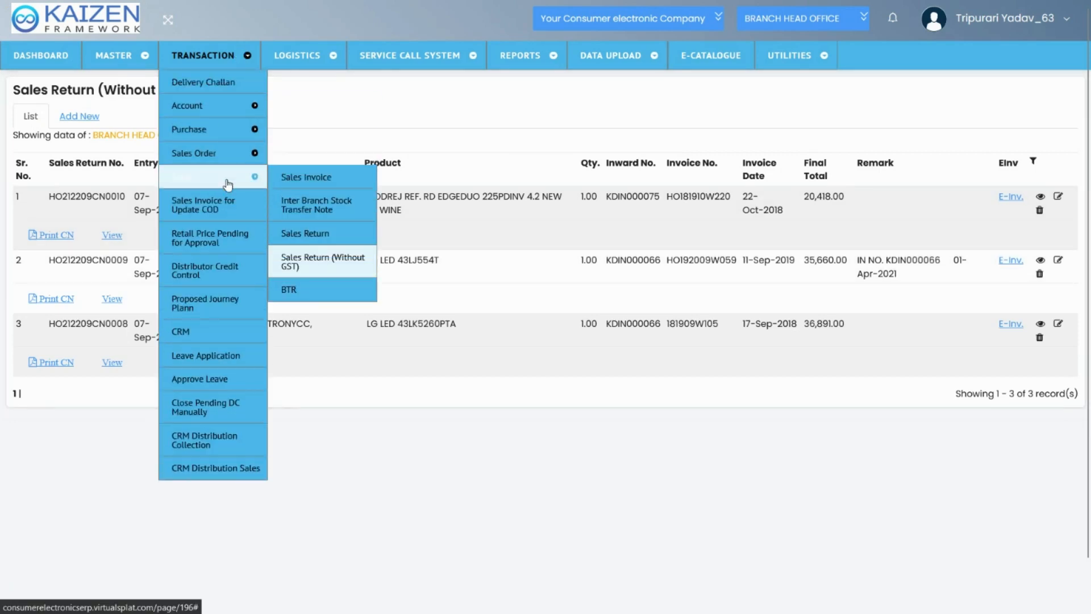
{"action": "left_click", "coordinate": [324, 300]}
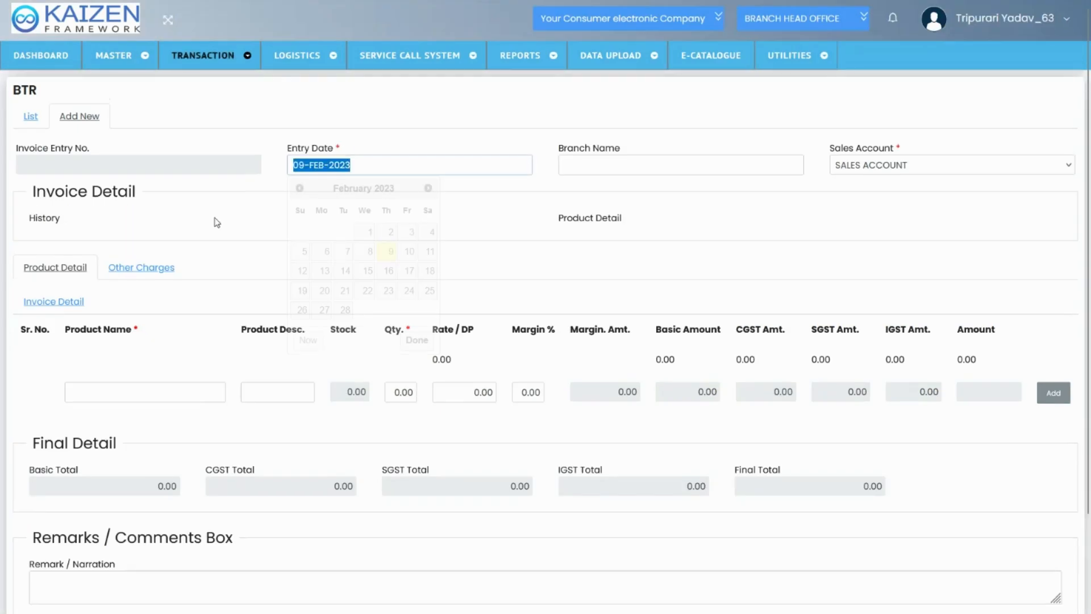
Open a new Delivery Challan entry and examine its Delivery From and Outward Type options
{"action": "mouse_move", "coordinate": [241, 56]}
{"action": "mouse_move", "coordinate": [245, 177]}
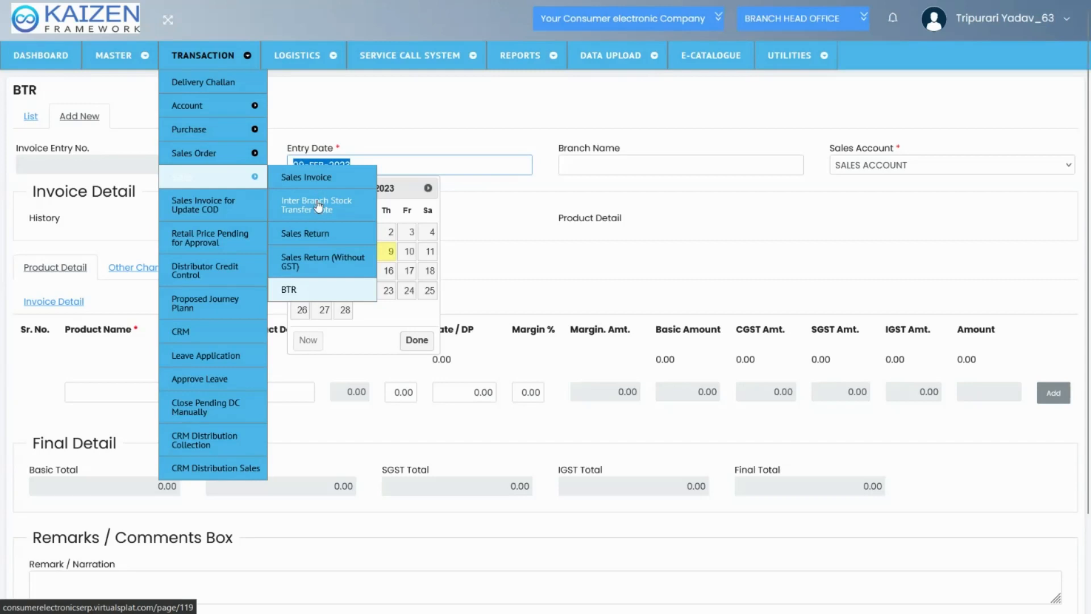
{"action": "left_click", "coordinate": [215, 83]}
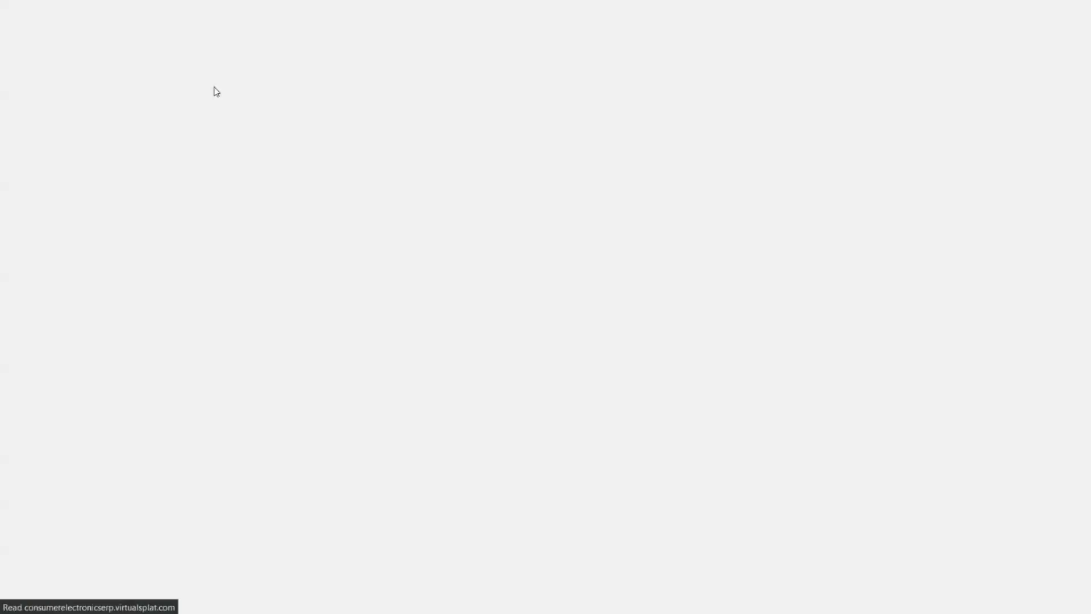
{"action": "left_click", "coordinate": [285, 165]}
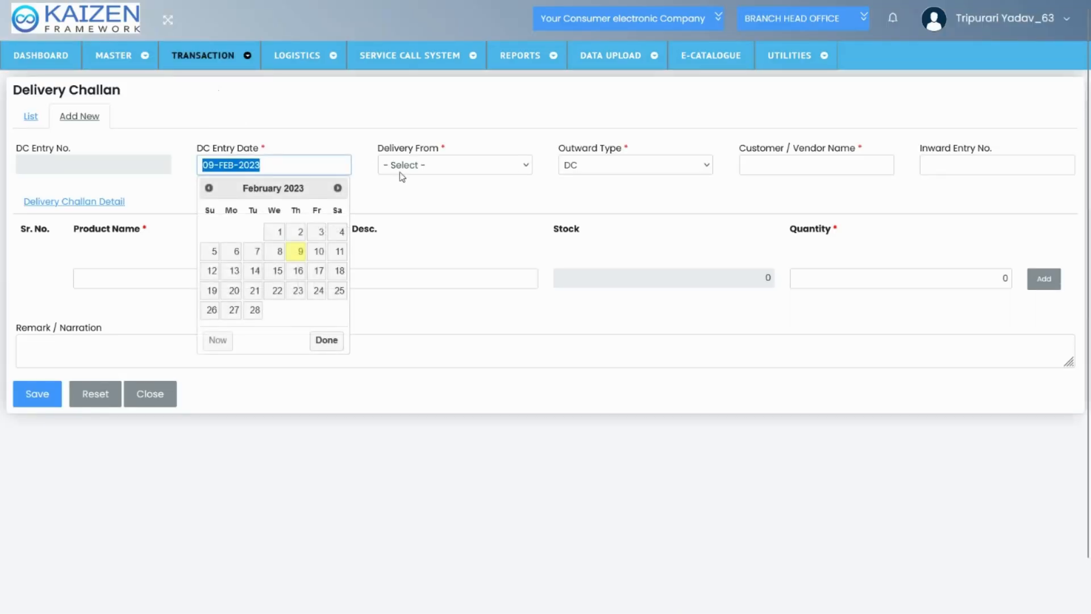
{"action": "left_click", "coordinate": [401, 175]}
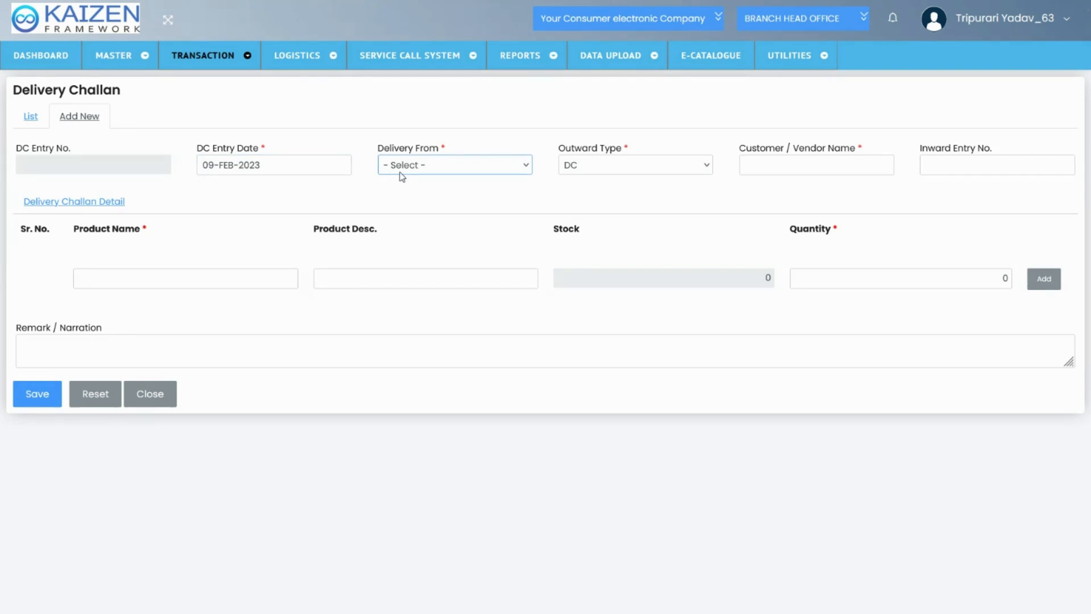
{"action": "left_click", "coordinate": [335, 202]}
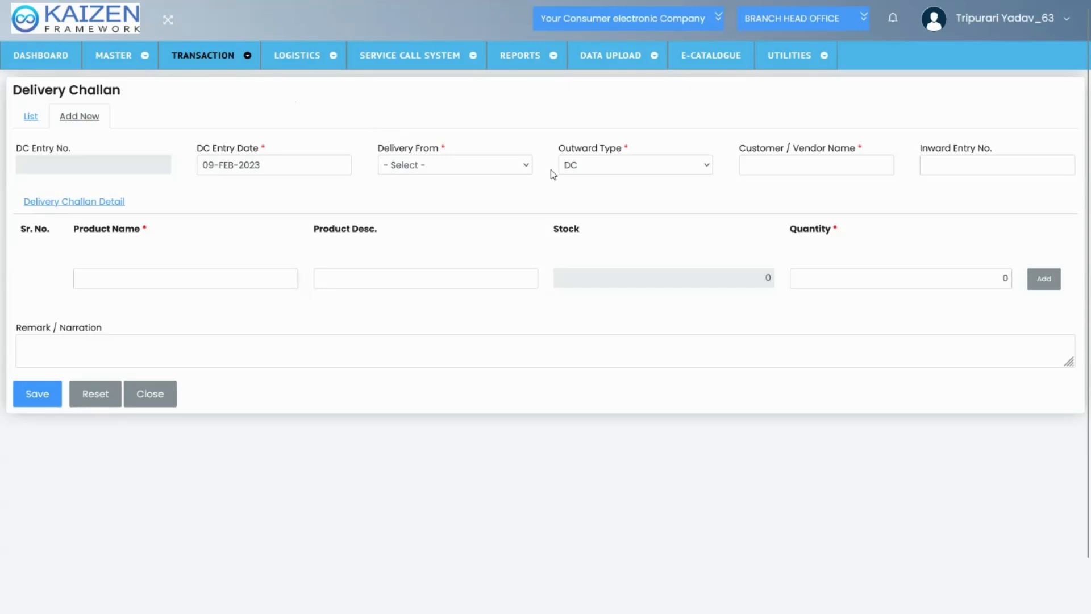
{"action": "left_click", "coordinate": [581, 171]}
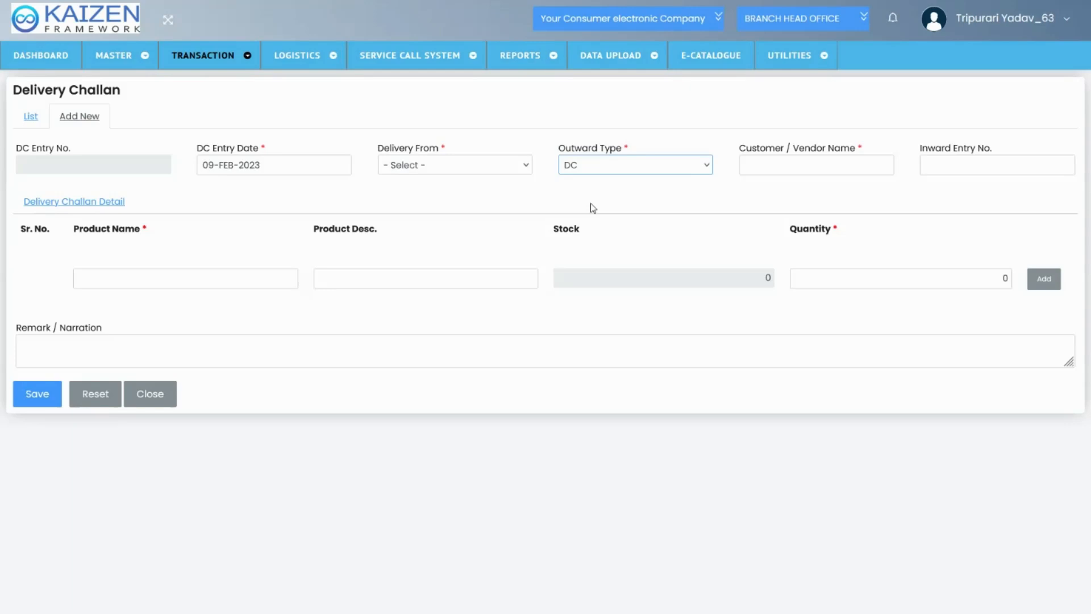
Open Sales Invoice for Update COD, view the listed invoice's COD update form, close it unsaved, and highlight the customer name
{"action": "mouse_move", "coordinate": [232, 68]}
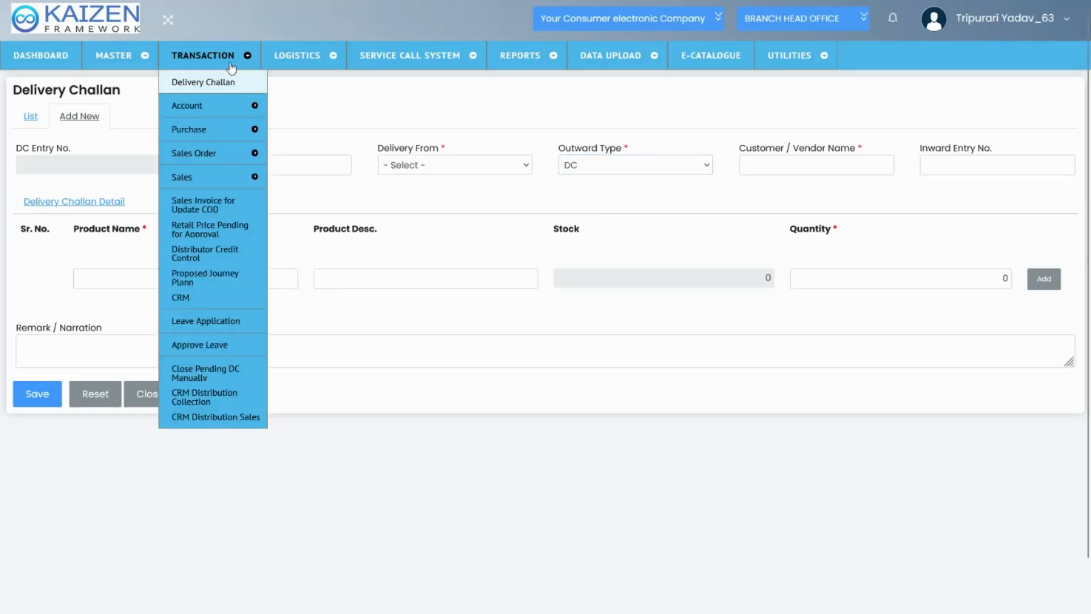
{"action": "left_click", "coordinate": [230, 210]}
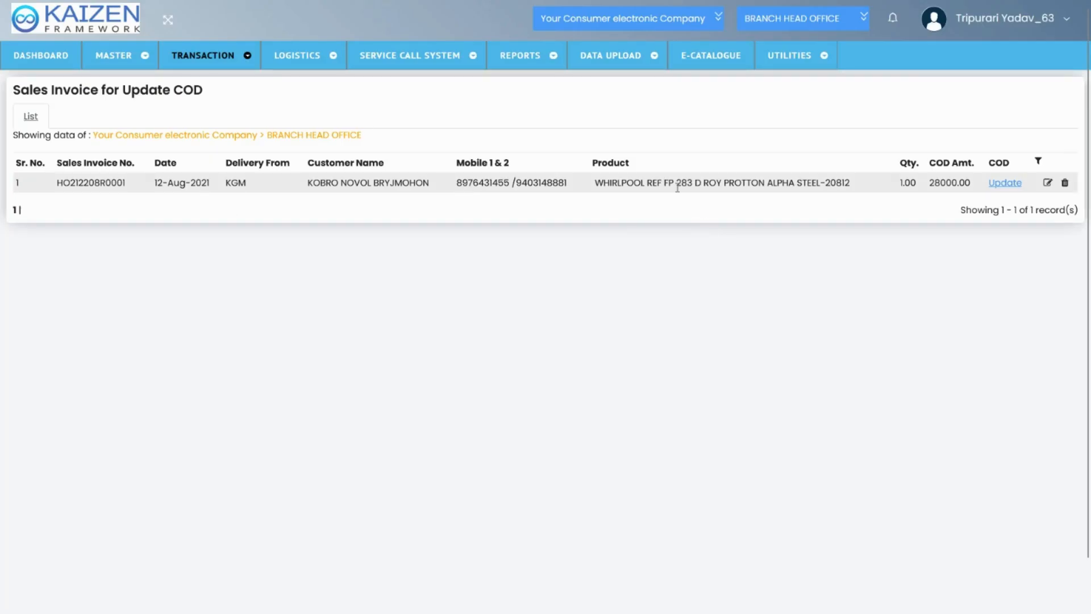
{"action": "left_click", "coordinate": [1011, 186]}
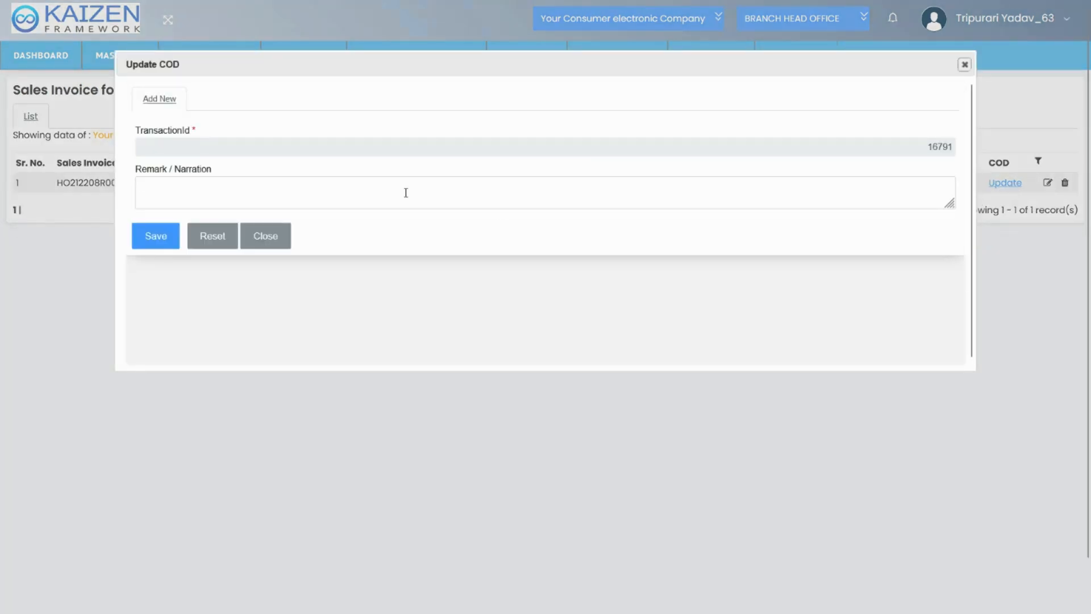
{"action": "left_click", "coordinate": [406, 193]}
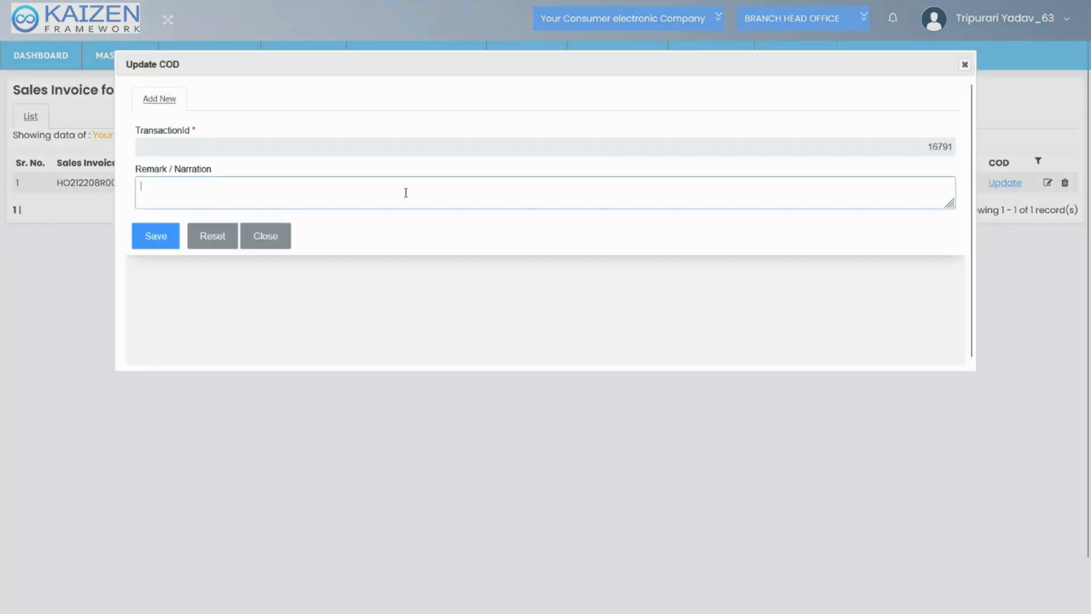
{"action": "left_click", "coordinate": [963, 64]}
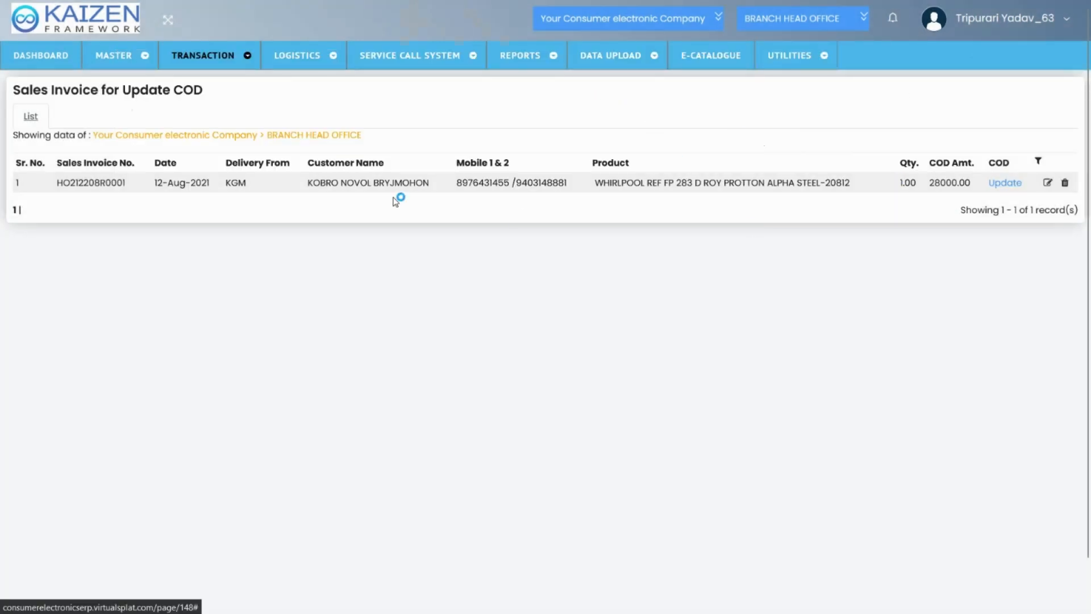
{"action": "triple_click", "coordinate": [372, 182]}
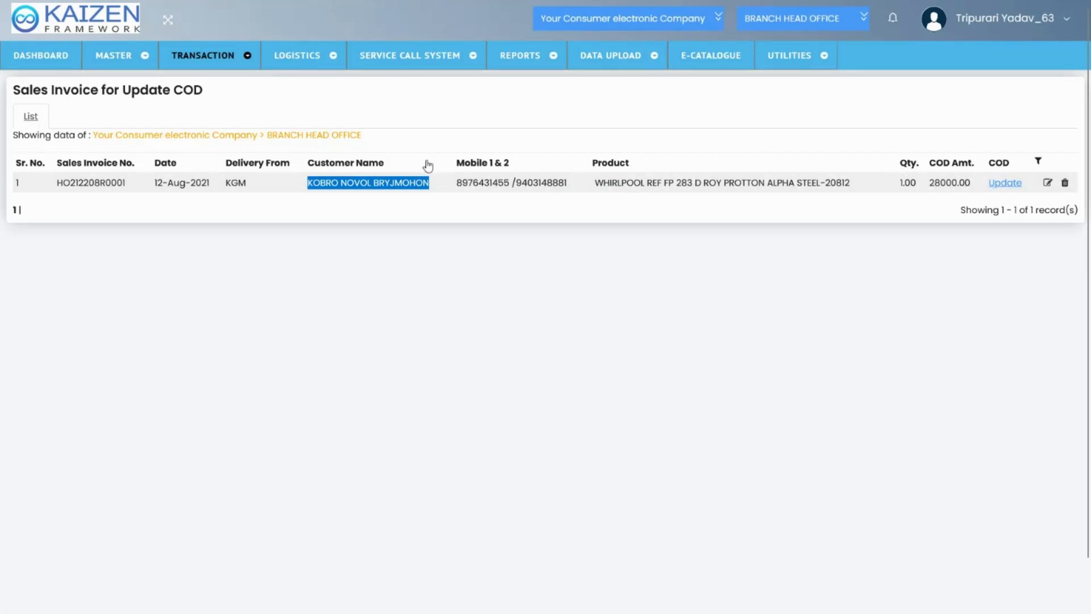
Open a new Sales Invoice entry from the sales transactions and place the cursor in its Dispatch details field
{"action": "mouse_move", "coordinate": [205, 55]}
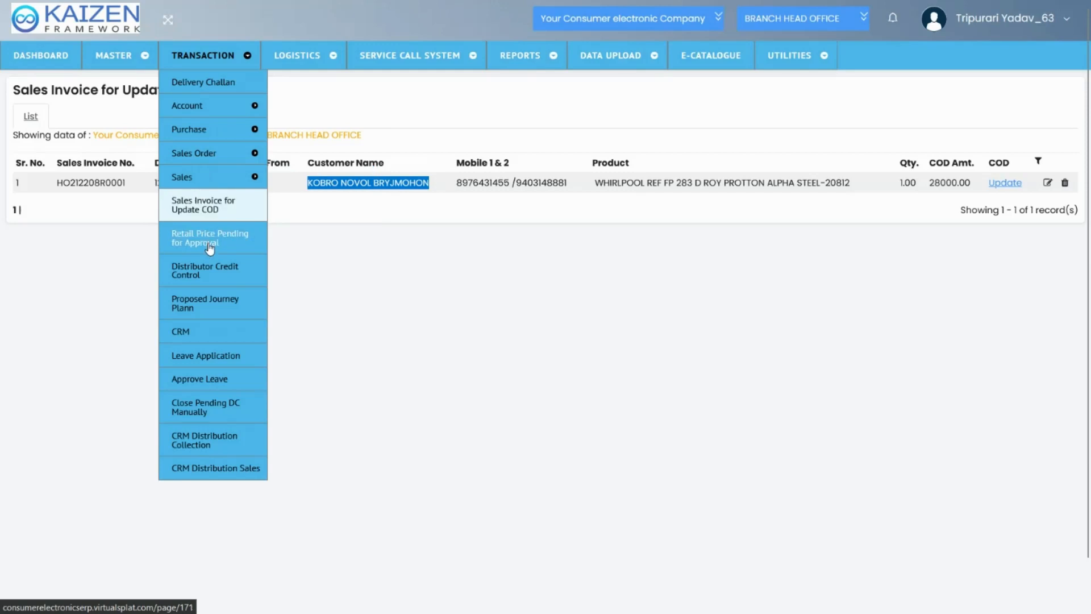
{"action": "mouse_move", "coordinate": [245, 177]}
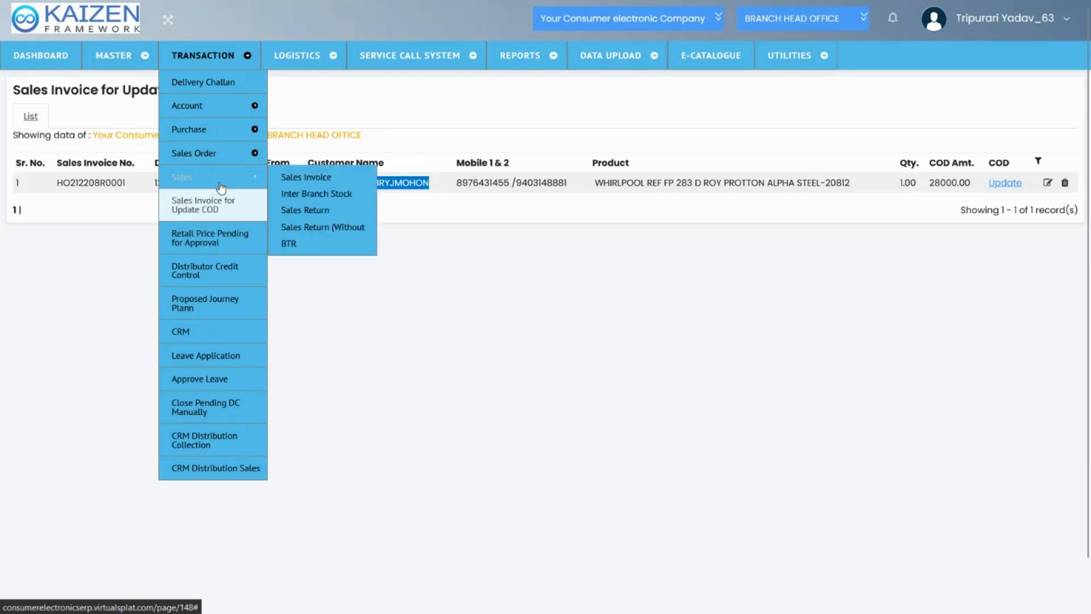
{"action": "left_click", "coordinate": [285, 178]}
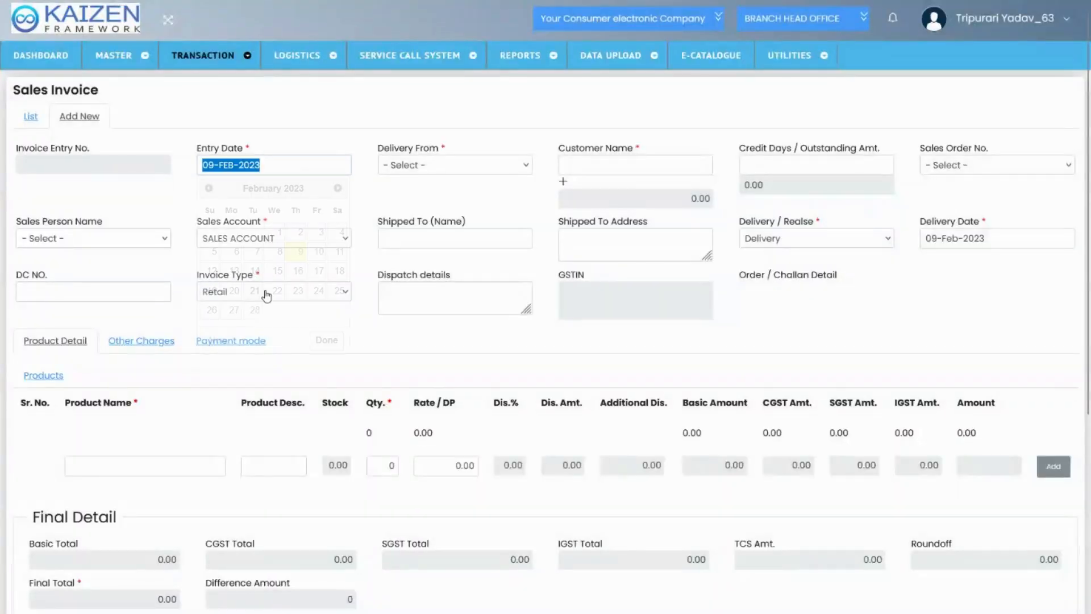
{"action": "left_click", "coordinate": [413, 310]}
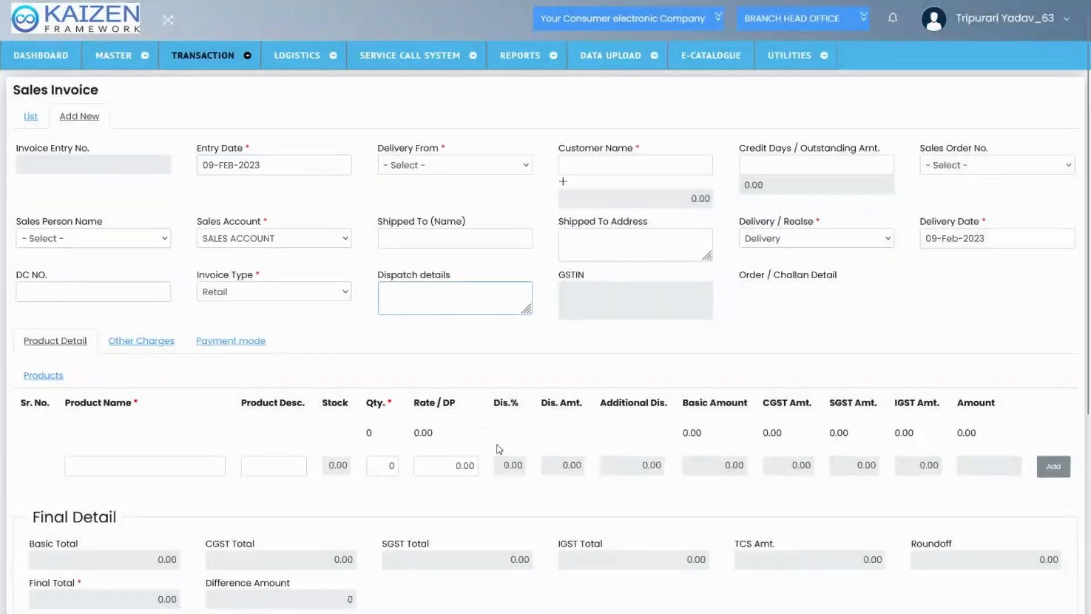
Look over the blank Sales Invoice entry form, and open the Retail Price Pending for Approval list
{"action": "scroll", "coordinate": [502, 451], "scroll_direction": "down", "scroll_amount": 1}
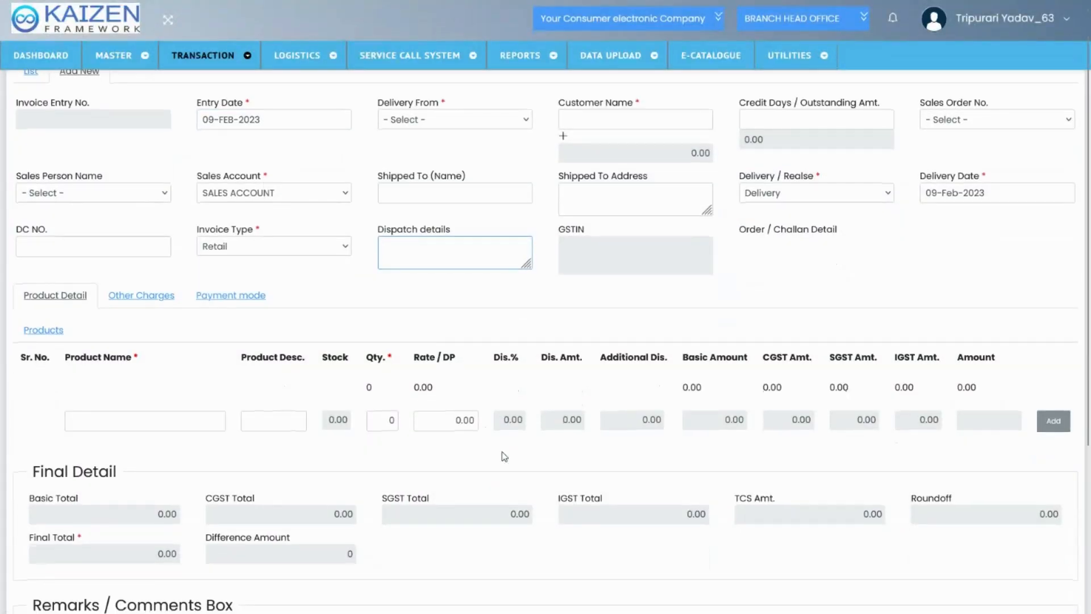
{"action": "scroll", "coordinate": [504, 457], "scroll_direction": "up", "scroll_amount": 1}
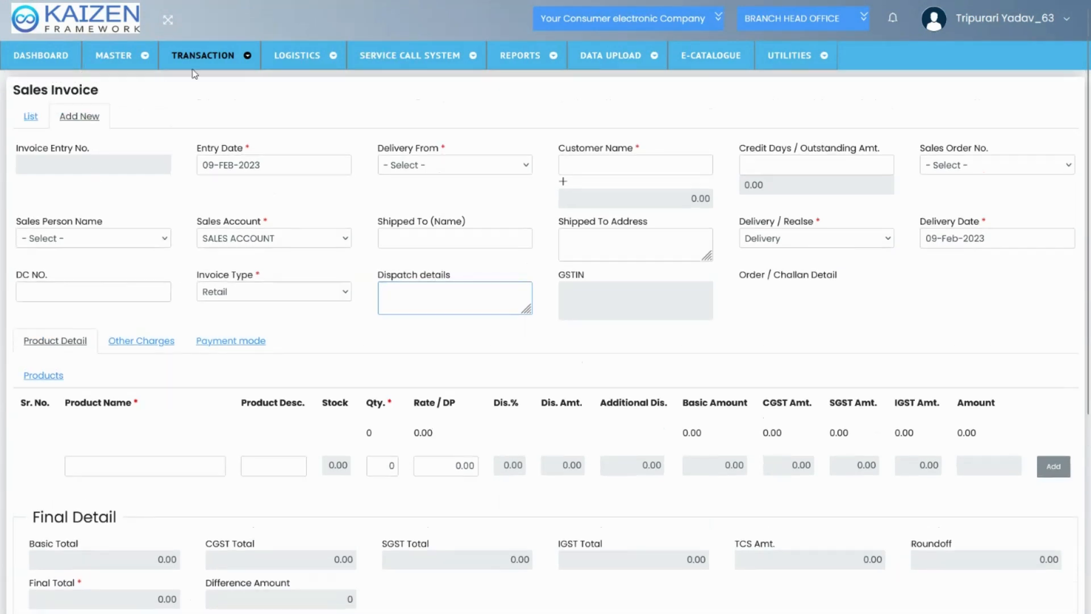
{"action": "left_click", "coordinate": [211, 64]}
{"action": "mouse_move", "coordinate": [219, 182]}
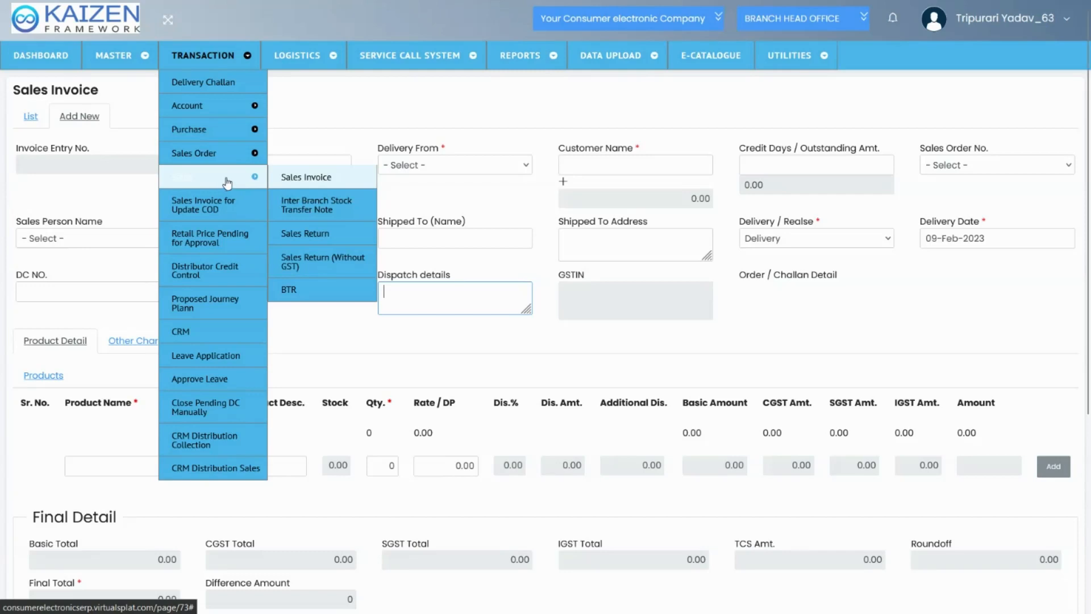
{"action": "left_click", "coordinate": [224, 241]}
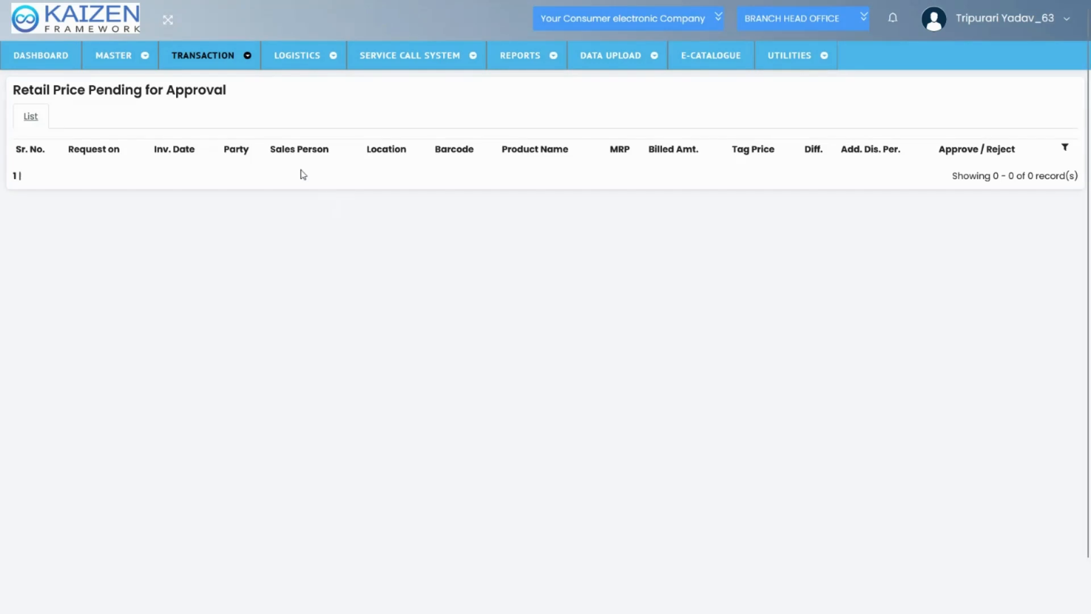
Open Distributor Credit Control, view the listed request's approval status form and close it unsaved, highlighting the customer name and request date
{"action": "mouse_move", "coordinate": [228, 64]}
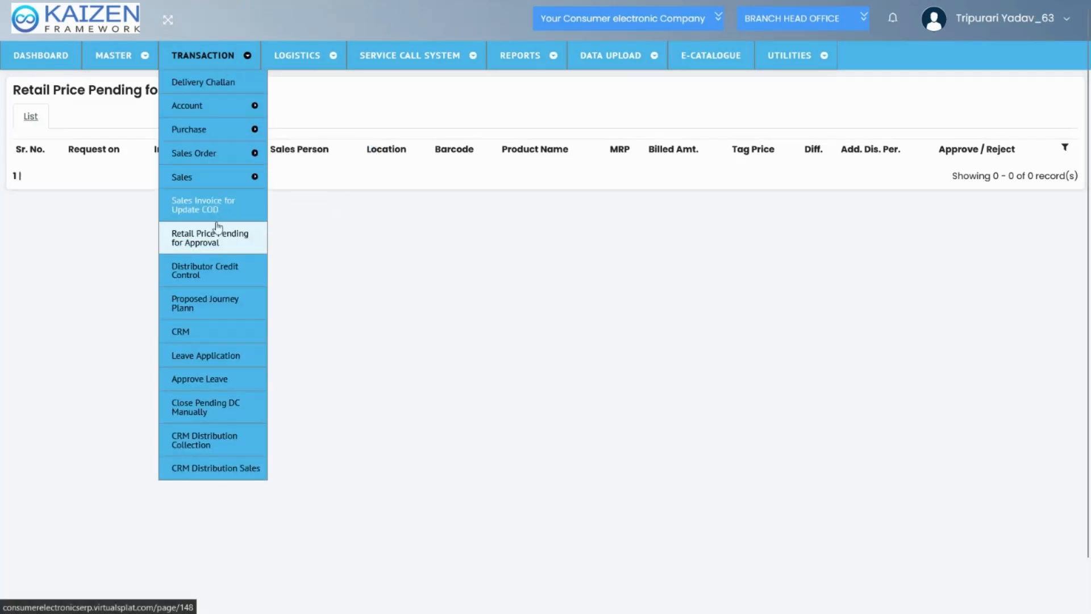
{"action": "left_click", "coordinate": [210, 277]}
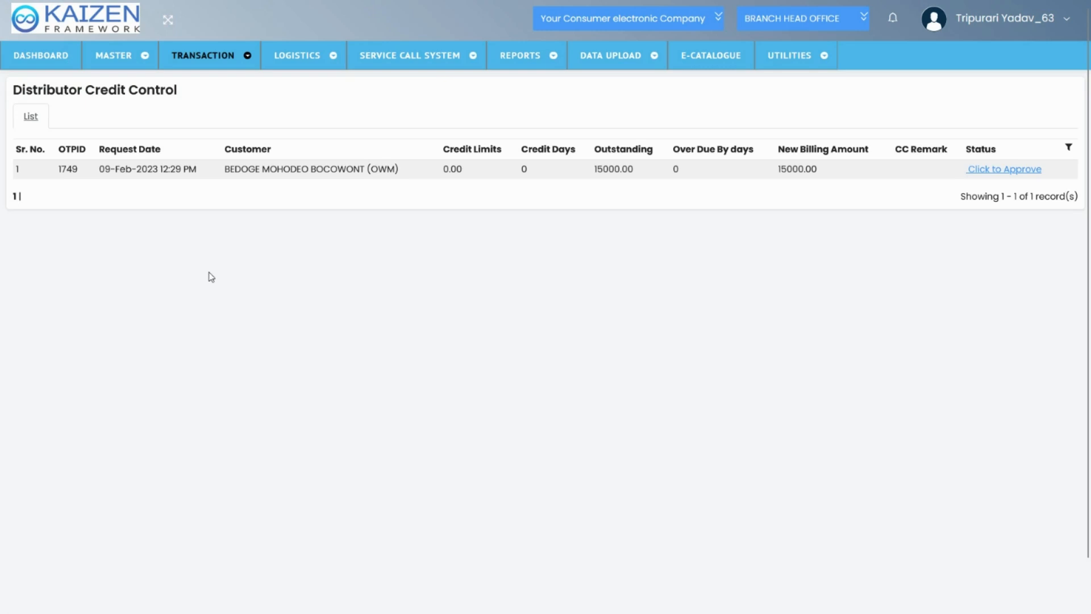
{"action": "double_click", "coordinate": [264, 169]}
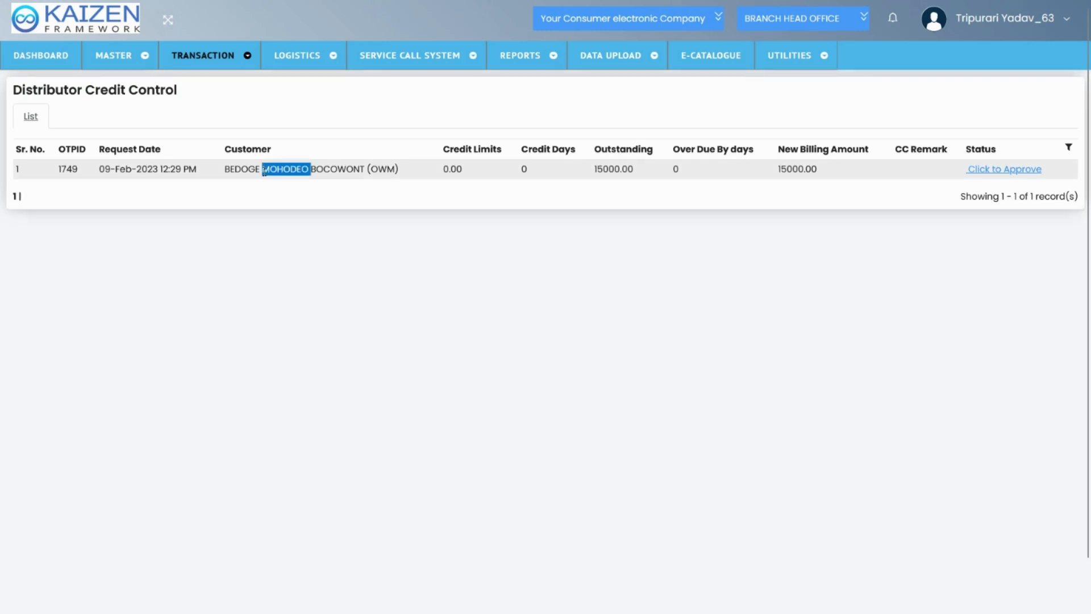
{"action": "triple_click", "coordinate": [264, 169]}
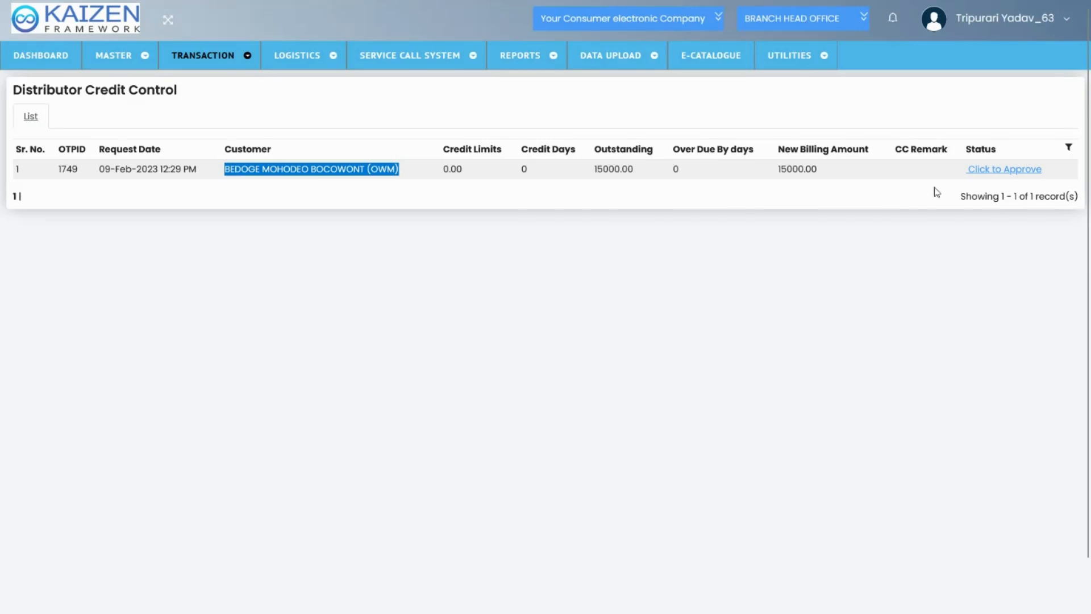
{"action": "left_click", "coordinate": [995, 170]}
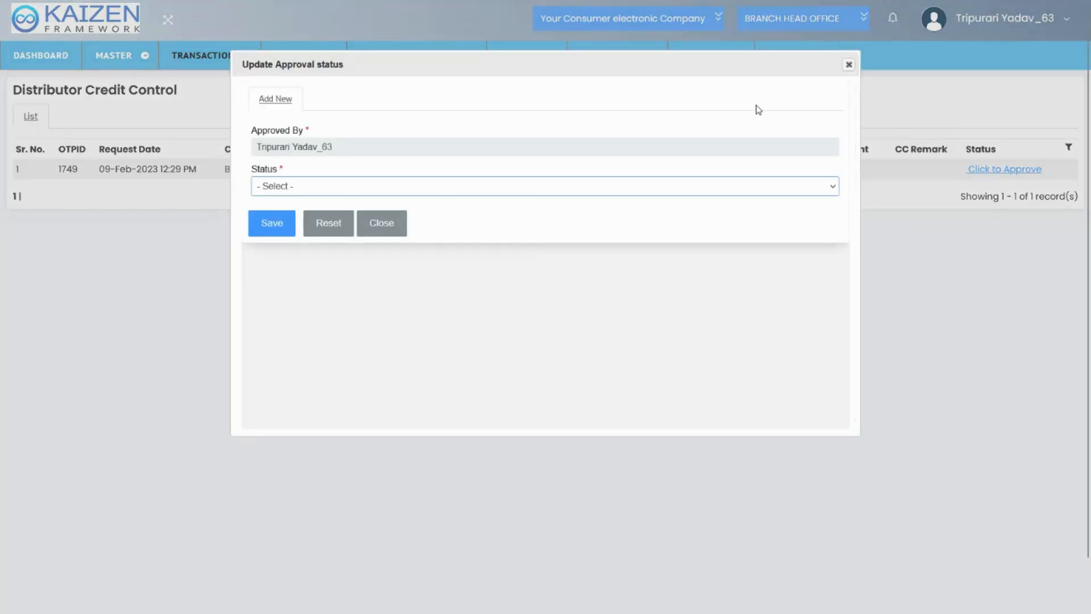
{"action": "left_click", "coordinate": [848, 66]}
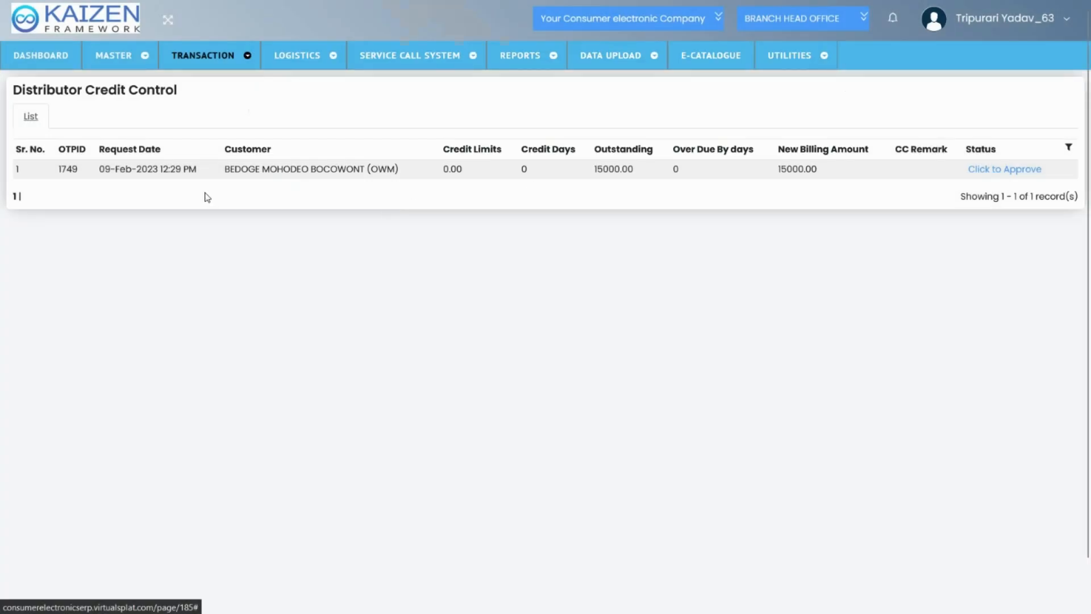
{"action": "triple_click", "coordinate": [171, 170]}
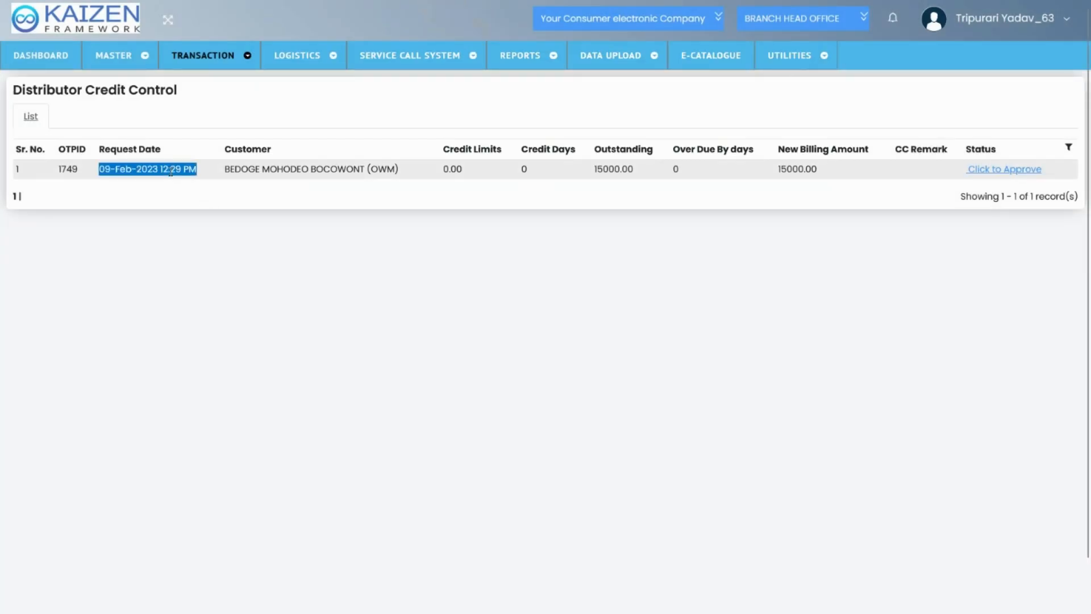
Highlight the first entry's Approval Required status in the Sales Invoice list, and return to Distributor Credit Control
{"action": "mouse_move", "coordinate": [207, 64]}
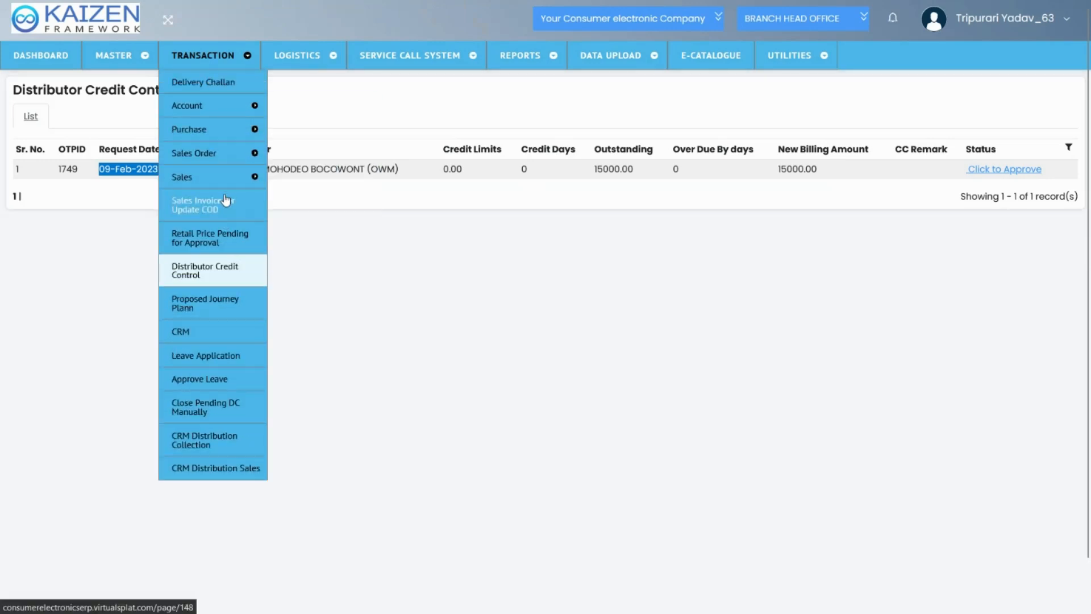
{"action": "left_click", "coordinate": [314, 180]}
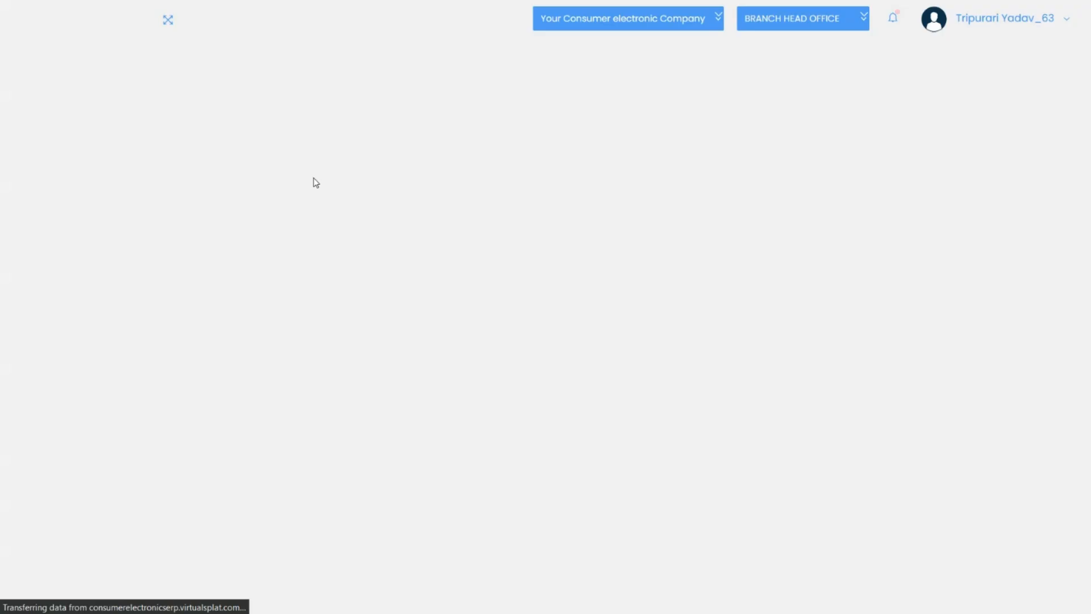
{"action": "left_click", "coordinate": [257, 297]}
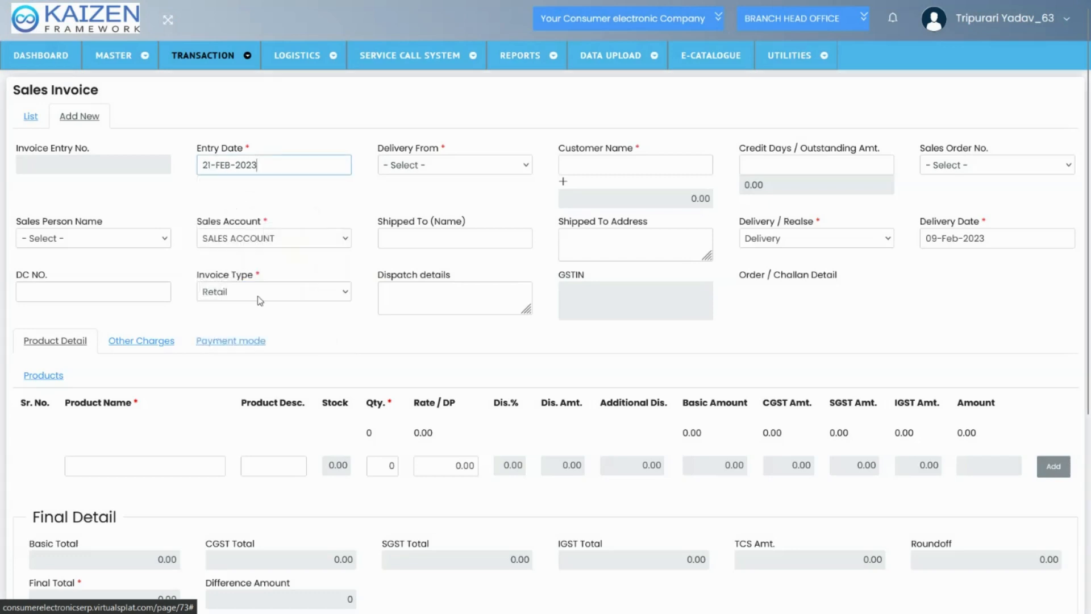
{"action": "left_click", "coordinate": [241, 295]}
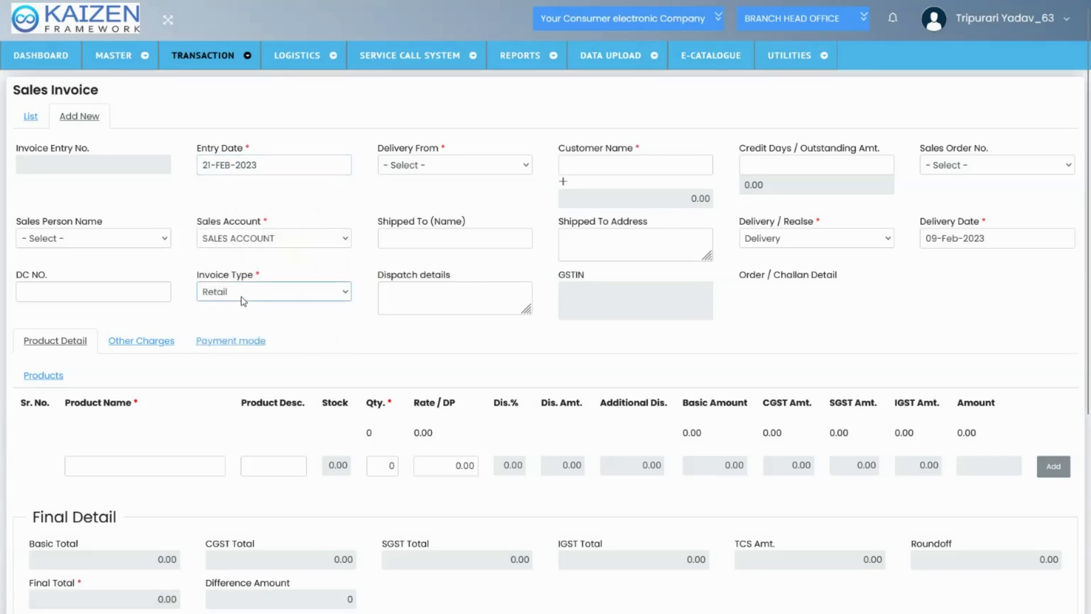
{"action": "left_click", "coordinate": [32, 123]}
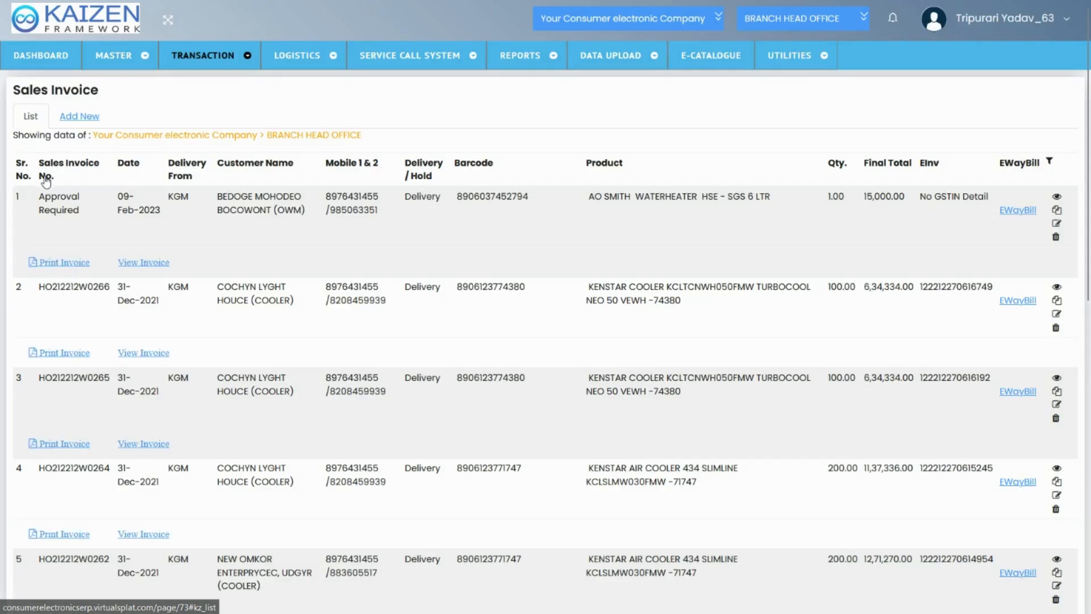
{"action": "triple_click", "coordinate": [55, 200]}
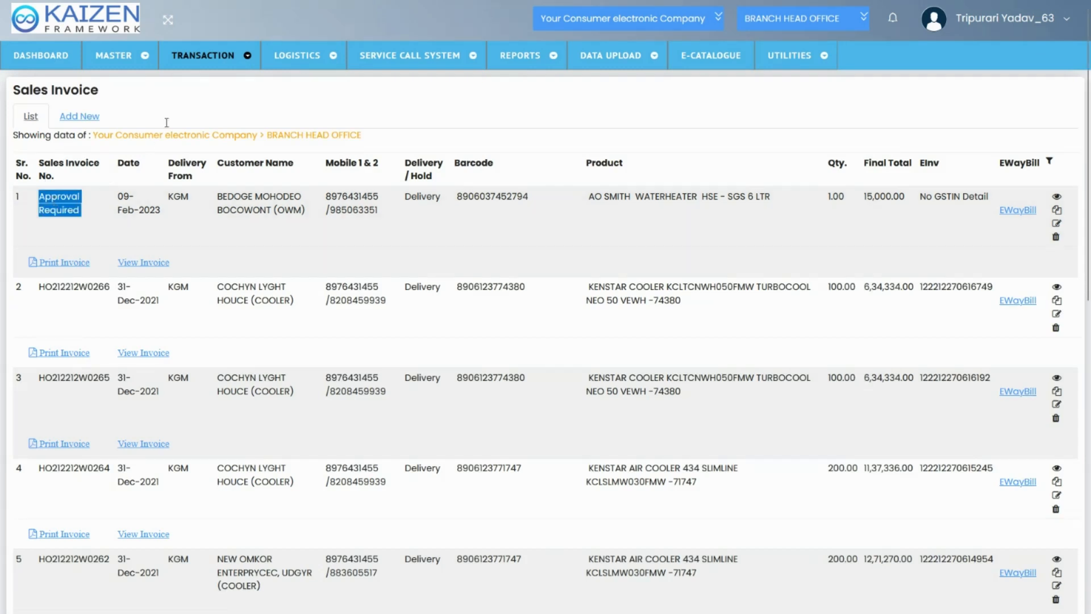
{"action": "mouse_move", "coordinate": [210, 65]}
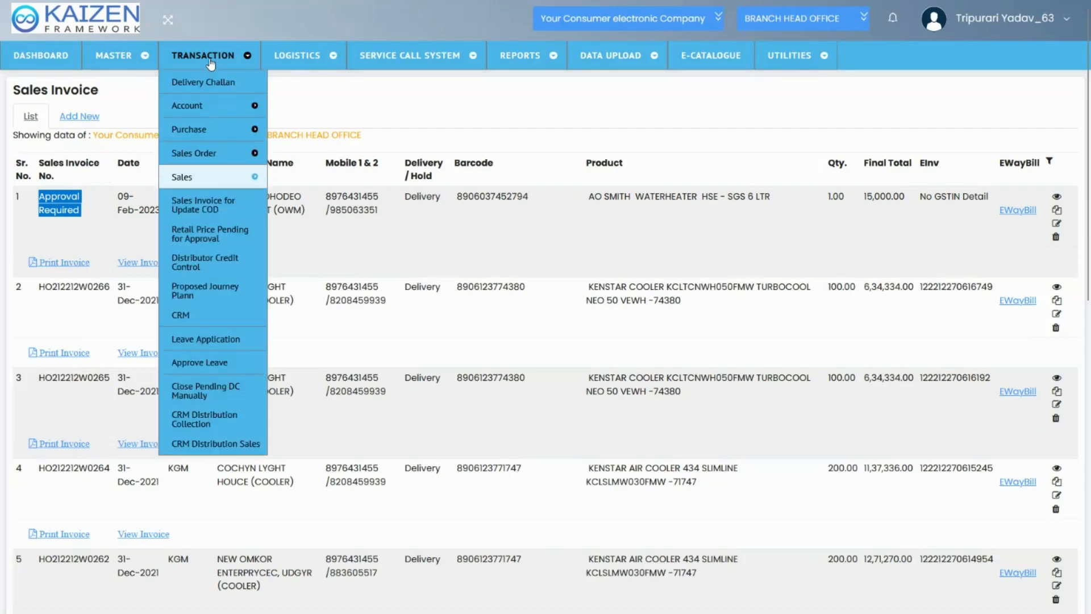
{"action": "left_click", "coordinate": [223, 267]}
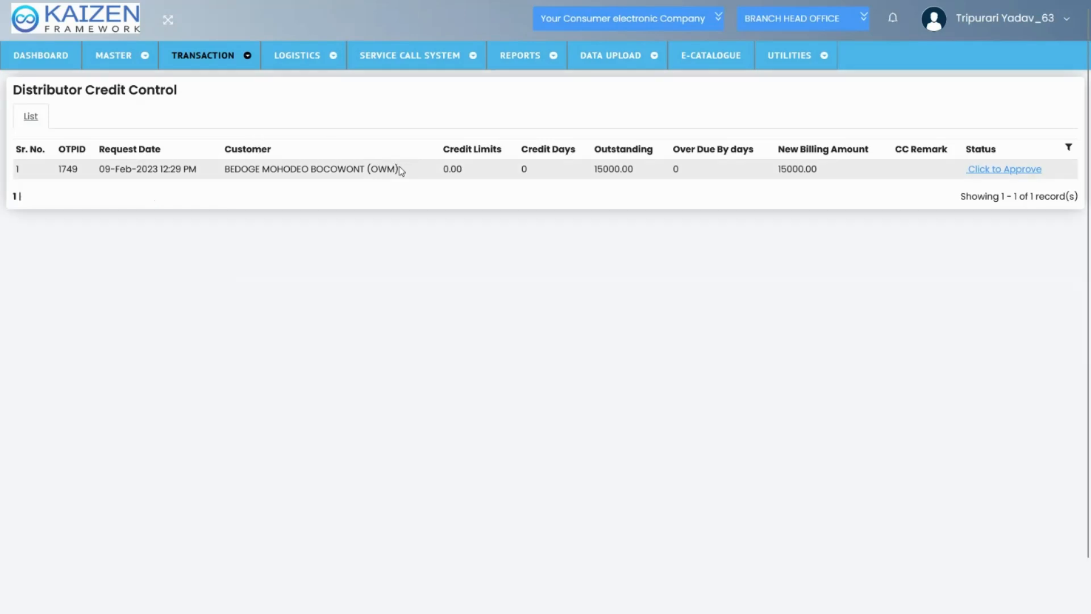
Open a new Proposed Journey Plann entry and set its visit date to 09-FEB-2023
{"action": "mouse_move", "coordinate": [236, 71]}
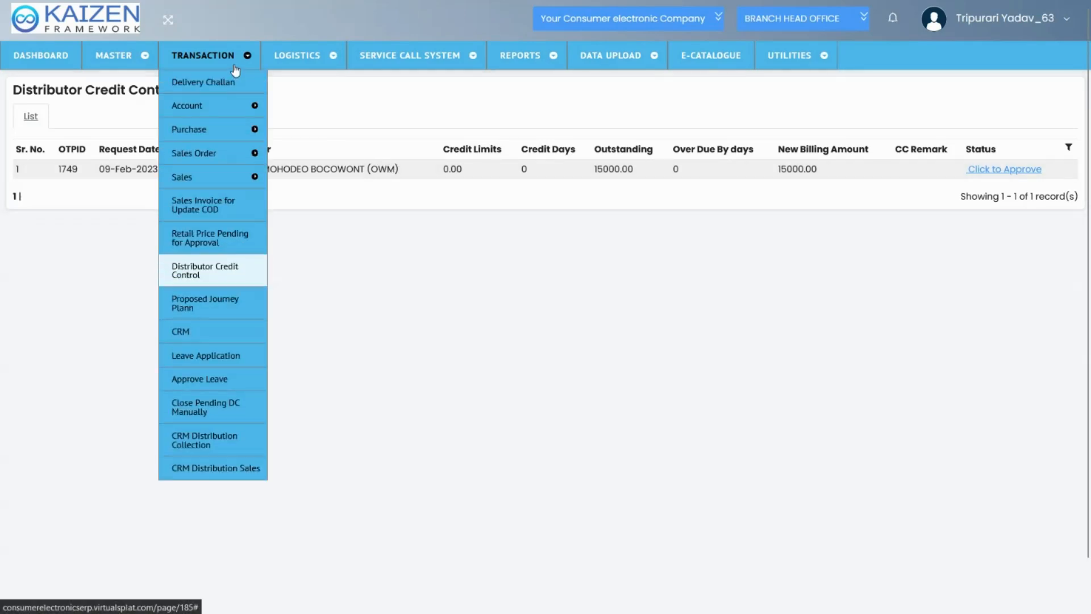
{"action": "left_click", "coordinate": [216, 304]}
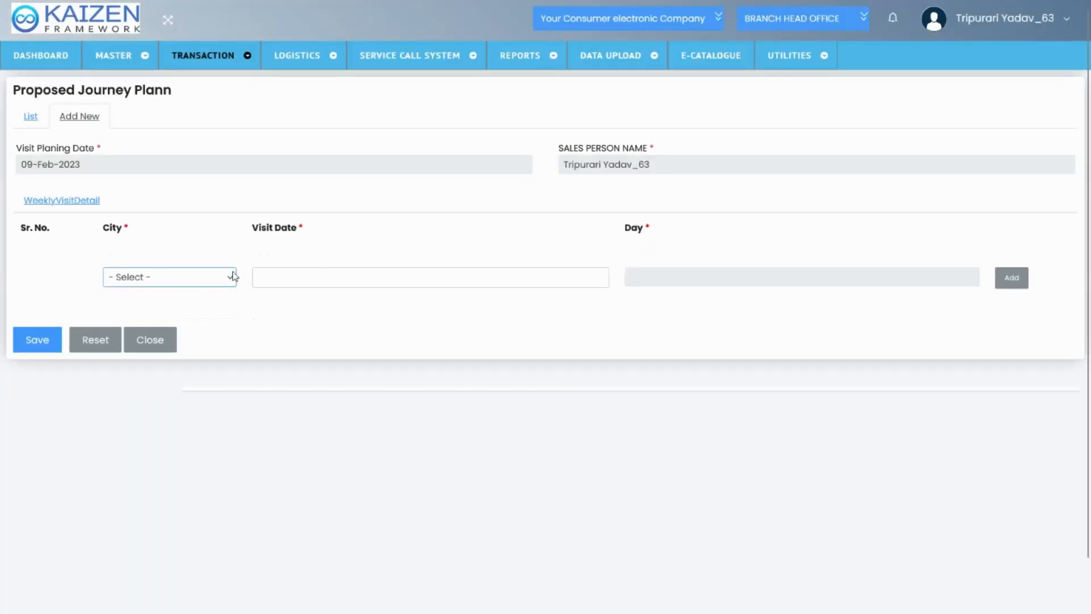
{"action": "left_click", "coordinate": [279, 279]}
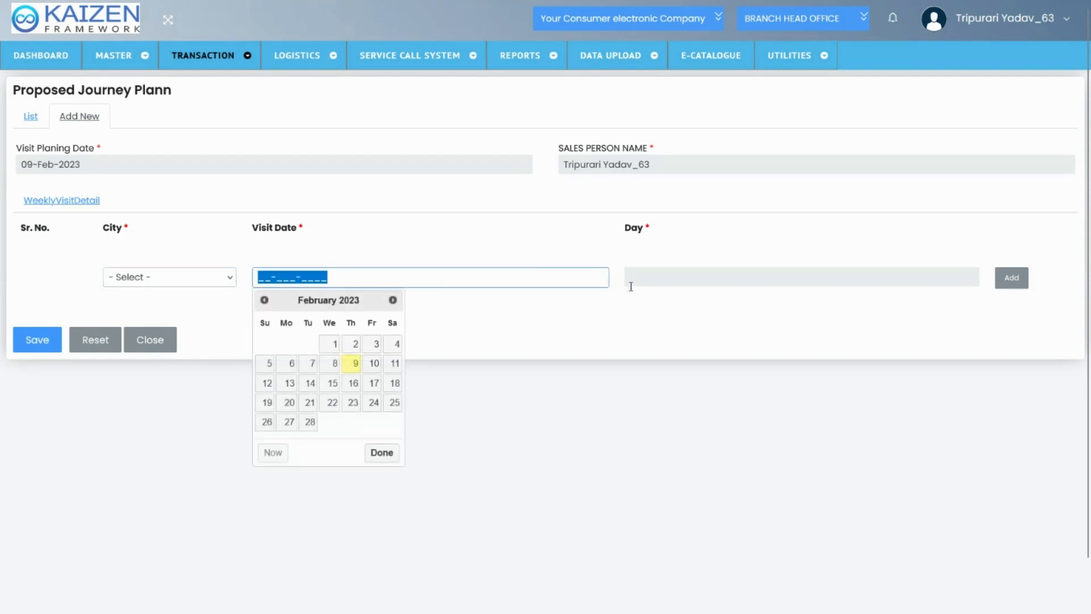
{"action": "left_click", "coordinate": [351, 363]}
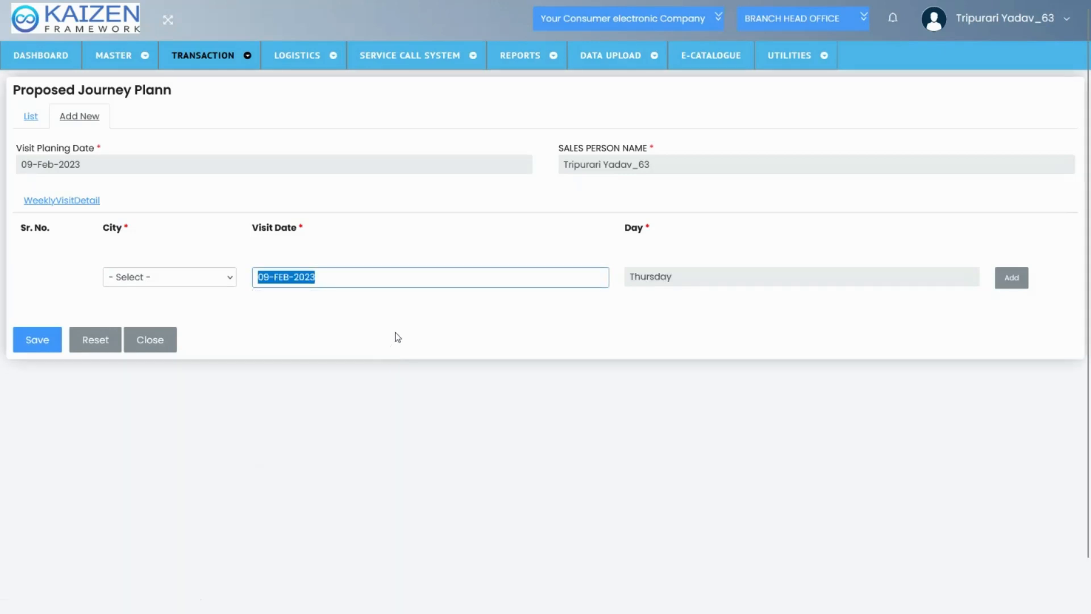
{"action": "left_click", "coordinate": [397, 337]}
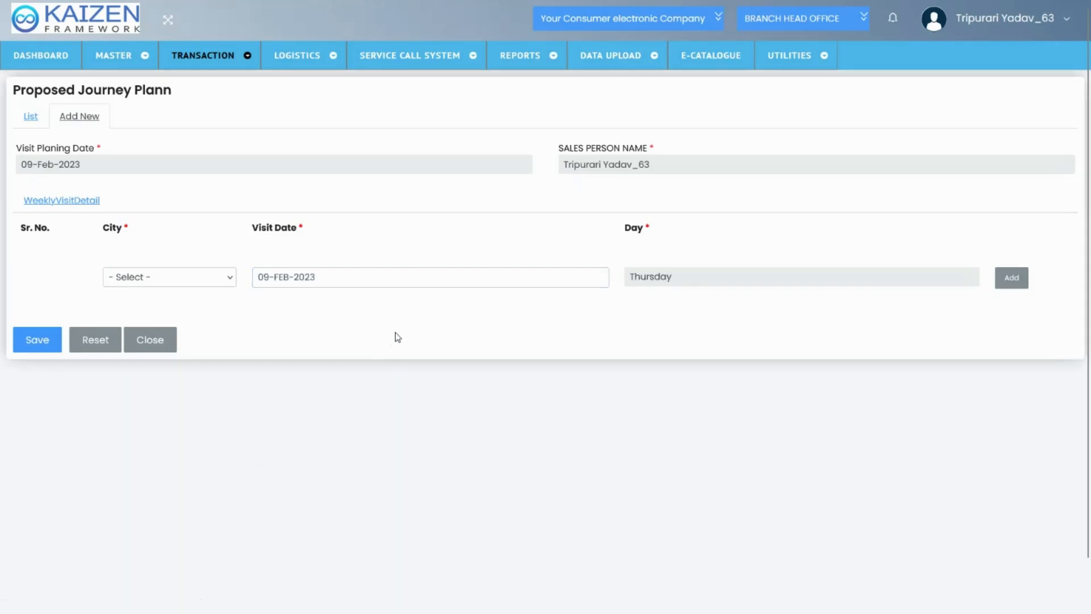
From the Proposed Journey Plann list, inspect the second plan's edit form and the 26-Jan-2023 plan's details, returning to the list each time
{"action": "left_click", "coordinate": [45, 127]}
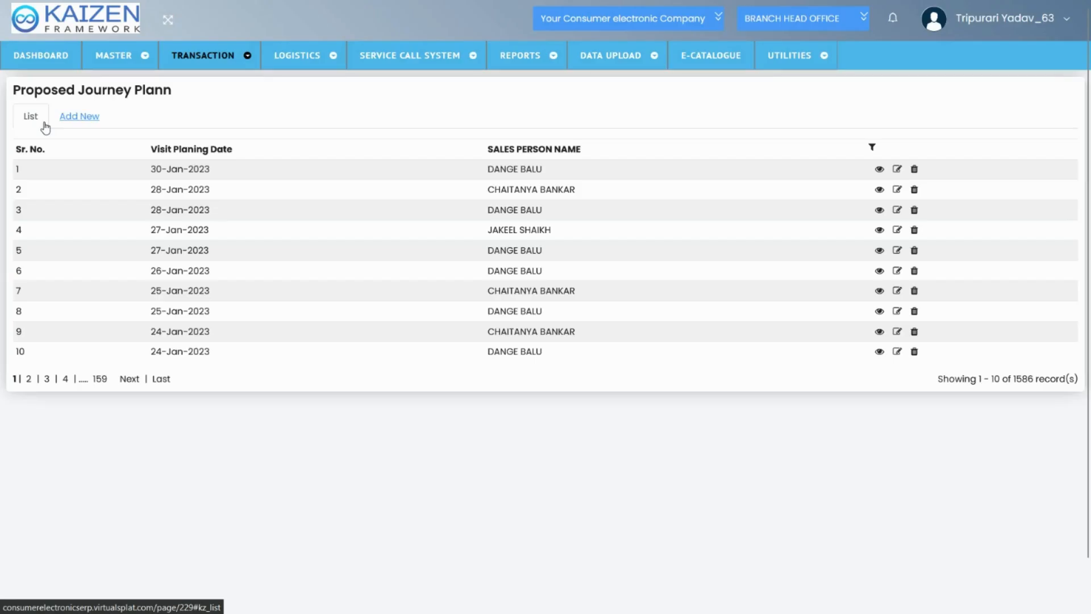
{"action": "left_click", "coordinate": [896, 190]}
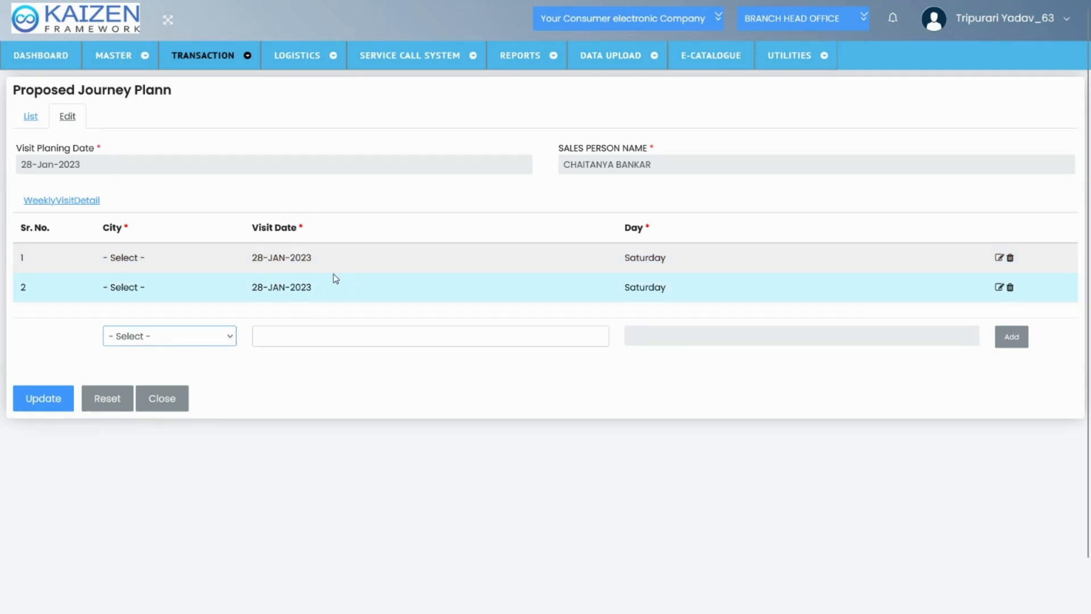
{"action": "left_click", "coordinate": [34, 124]}
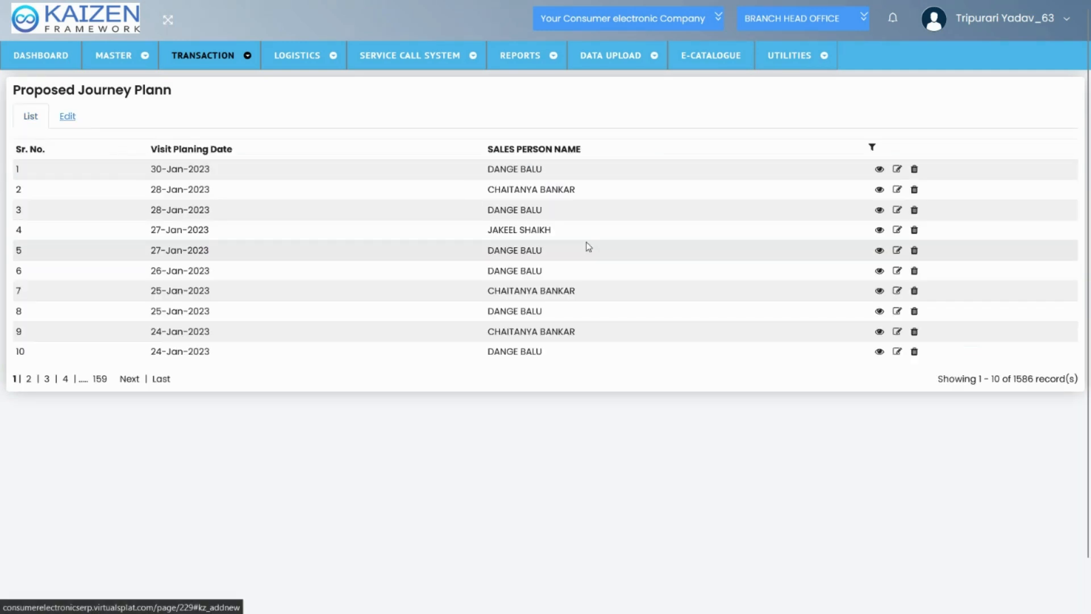
{"action": "left_click", "coordinate": [879, 271]}
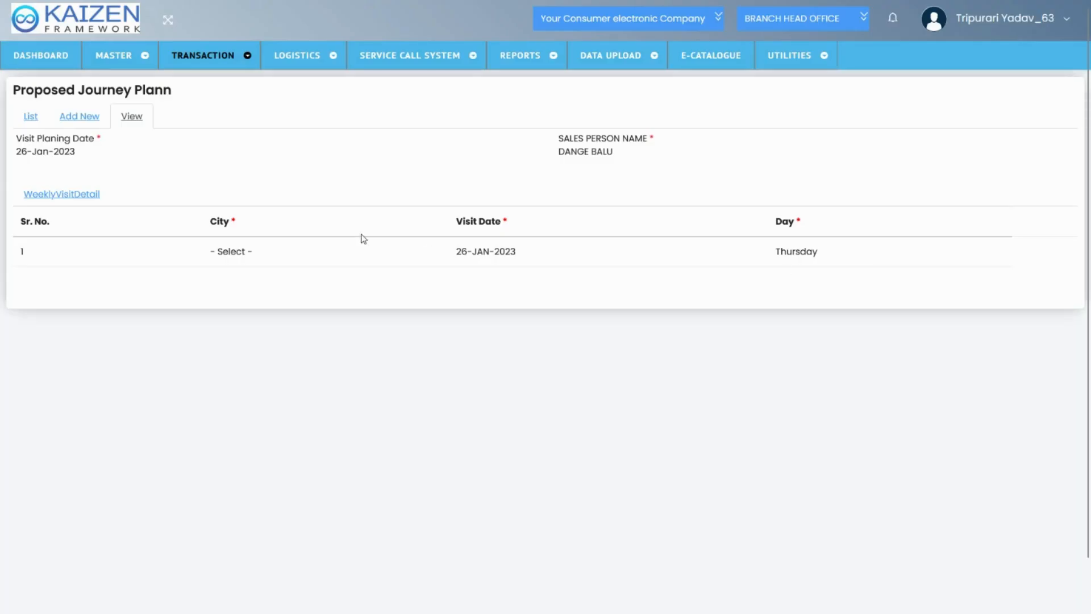
{"action": "left_click", "coordinate": [35, 117]}
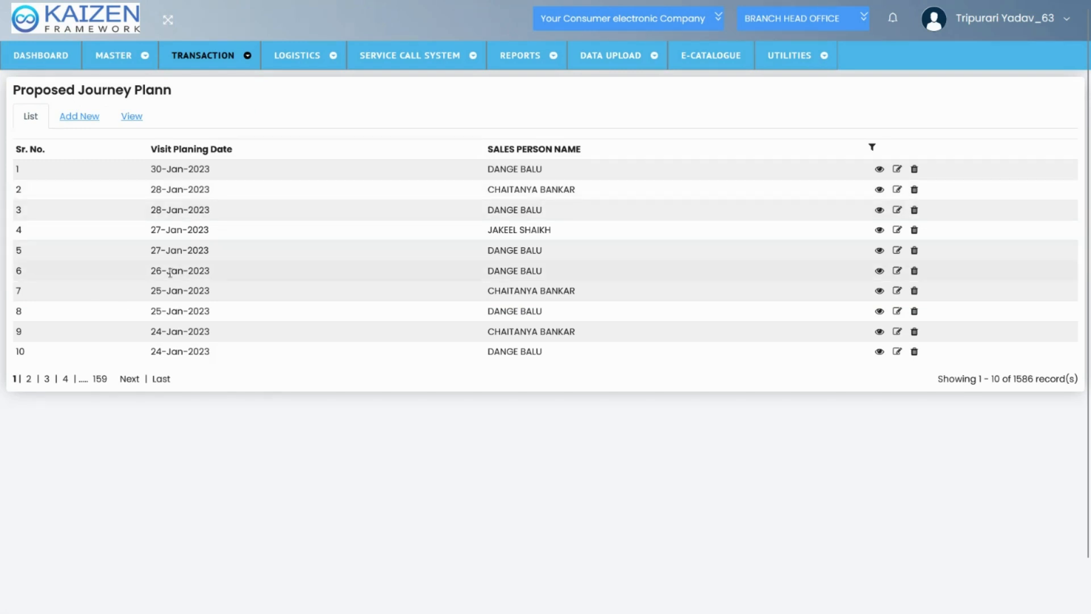
Open the dashboard and examine its sales order, sales person visit, CRM and target reports
{"action": "left_click", "coordinate": [20, 59]}
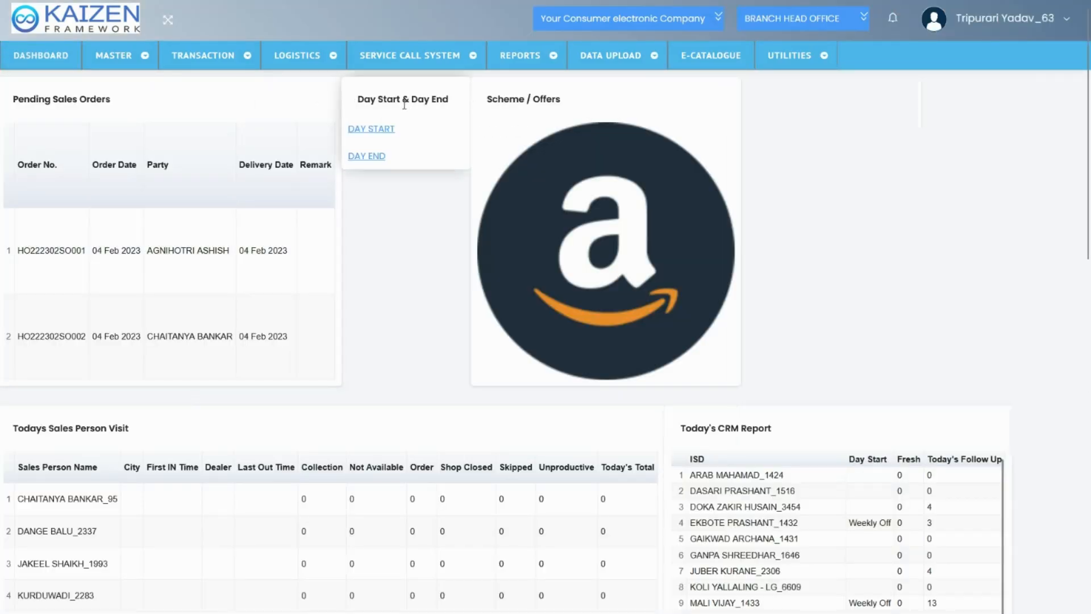
{"action": "scroll", "coordinate": [447, 283], "scroll_direction": "down", "scroll_amount": 1}
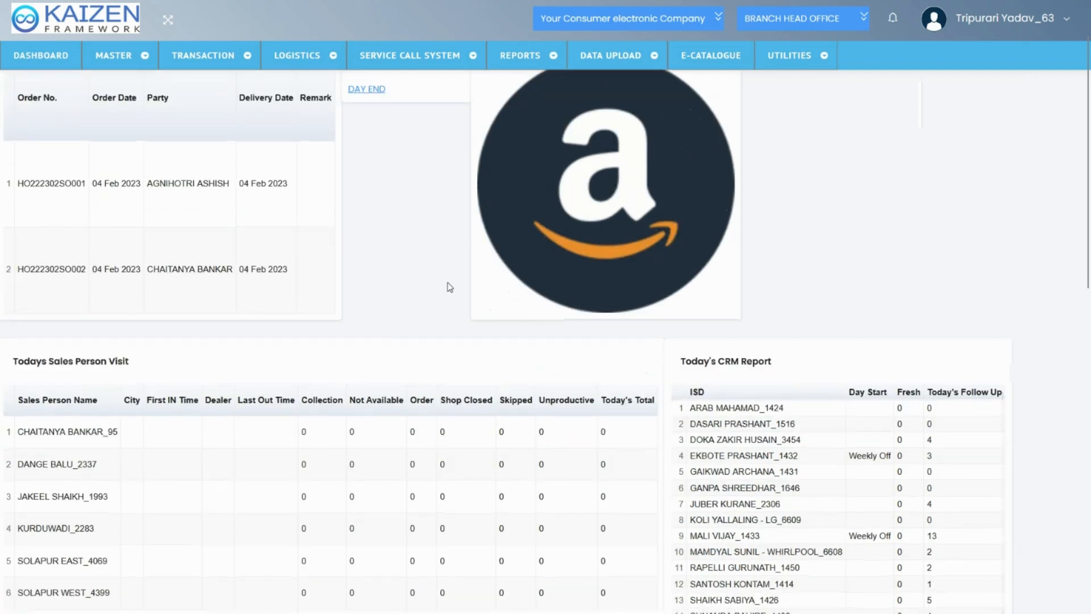
{"action": "scroll", "coordinate": [449, 287], "scroll_direction": "down", "scroll_amount": 8}
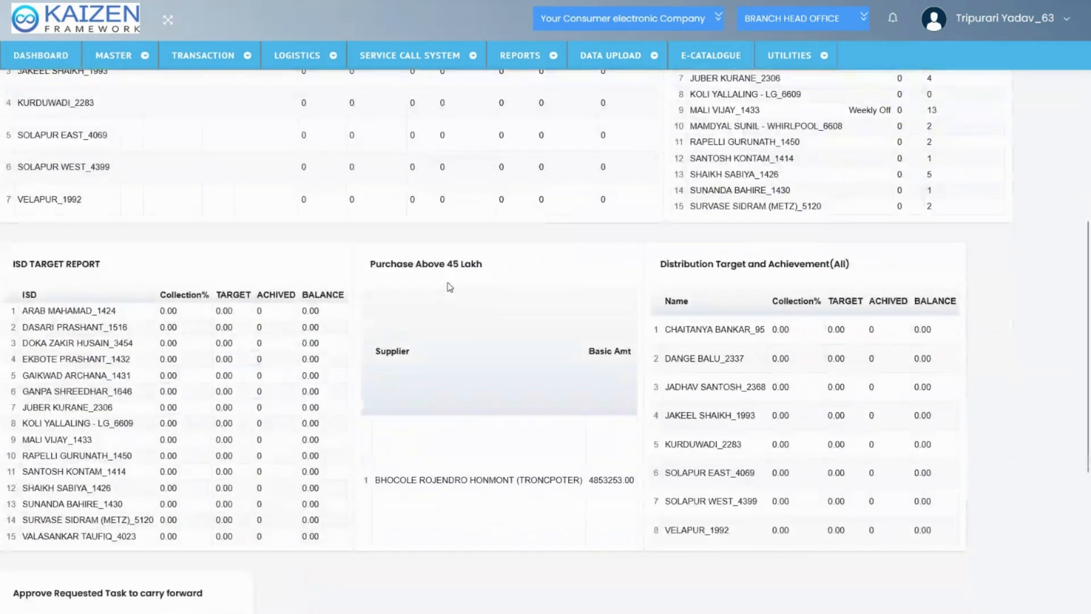
{"action": "scroll", "coordinate": [449, 287], "scroll_direction": "up", "scroll_amount": 10}
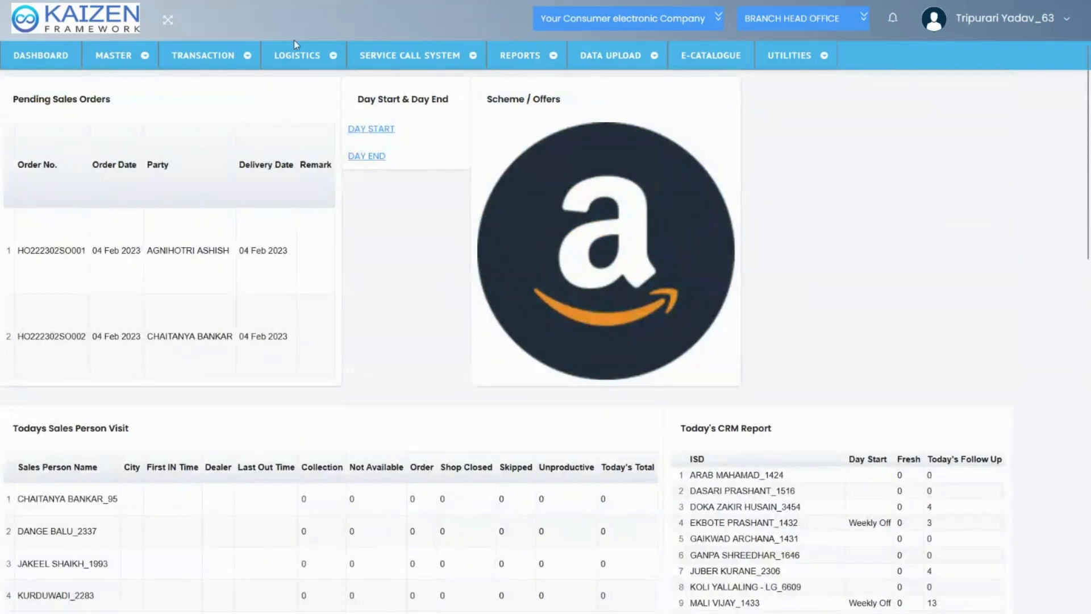
Open a new CRM entry from the transactions
{"action": "mouse_move", "coordinate": [159, 53]}
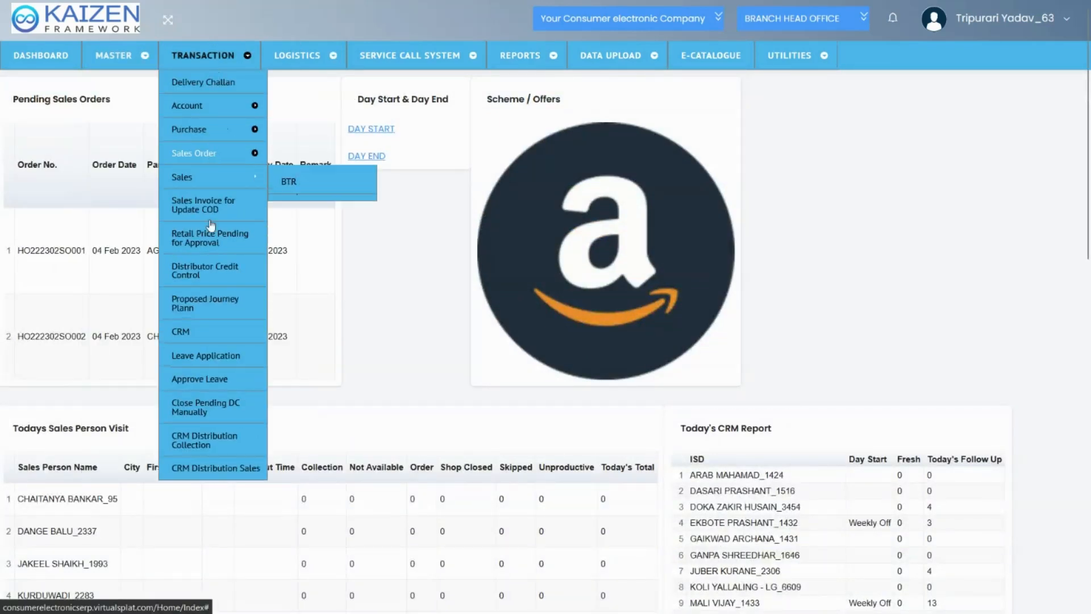
{"action": "left_click", "coordinate": [212, 341]}
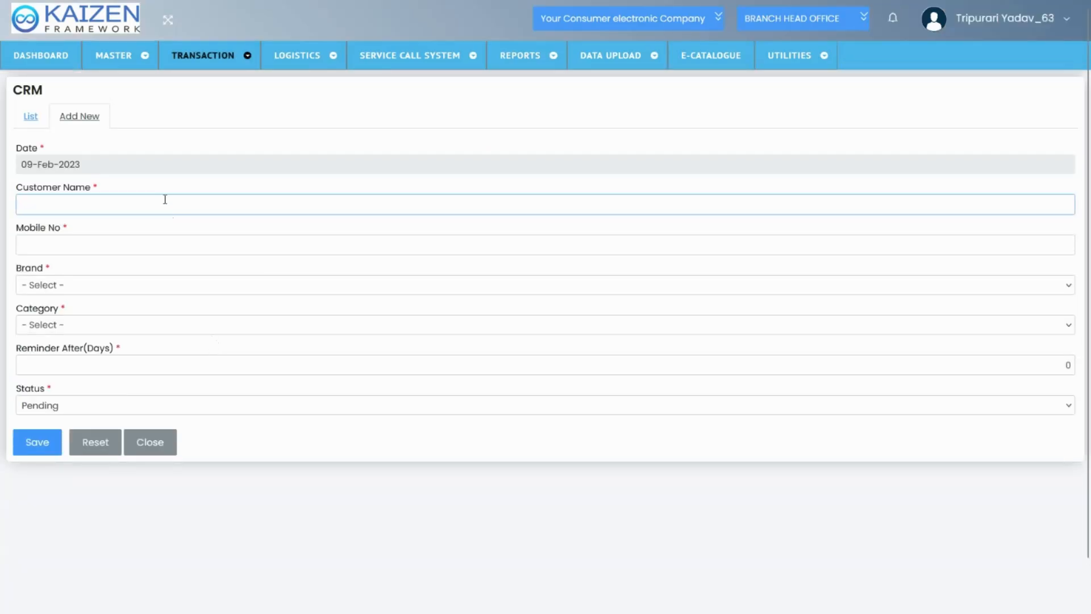
Set the new CRM entry's brand to AIRTEL and inspect its category and reminder days fields
{"action": "left_click", "coordinate": [100, 293]}
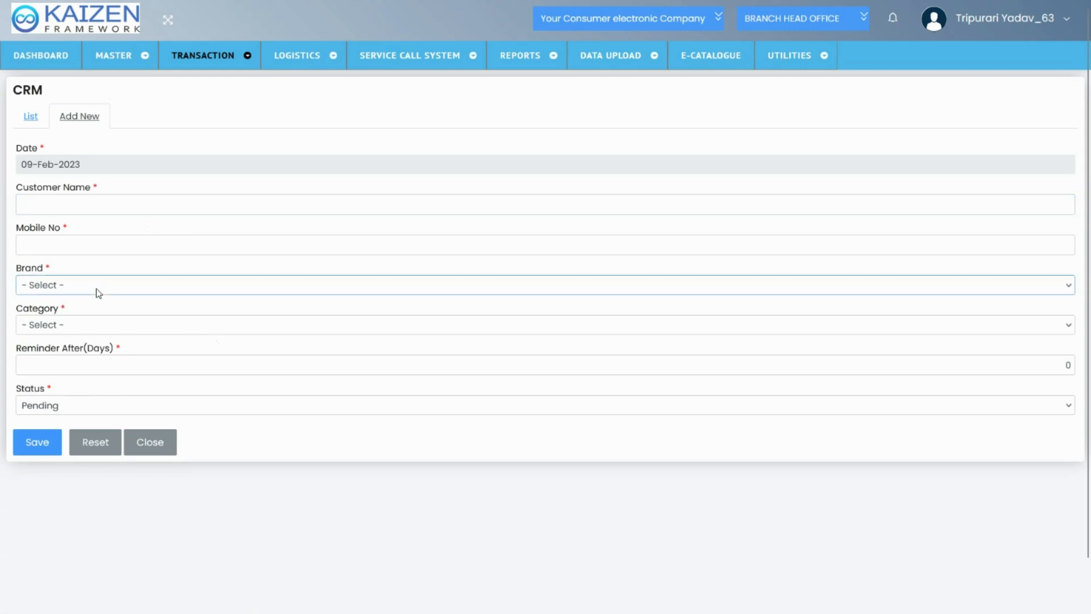
{"action": "left_click", "coordinate": [90, 319]}
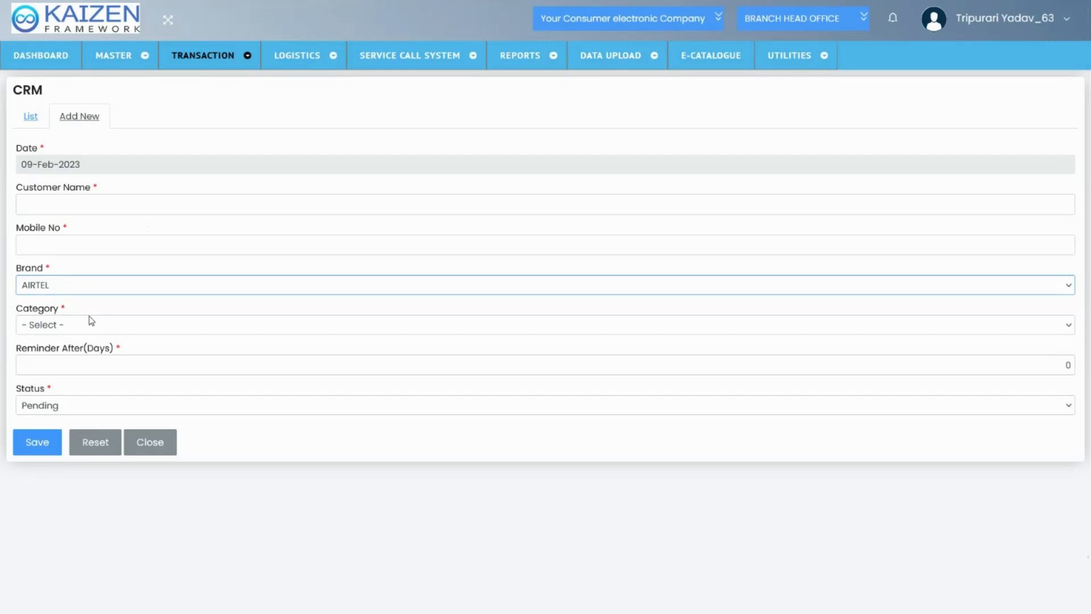
{"action": "left_click", "coordinate": [78, 369]}
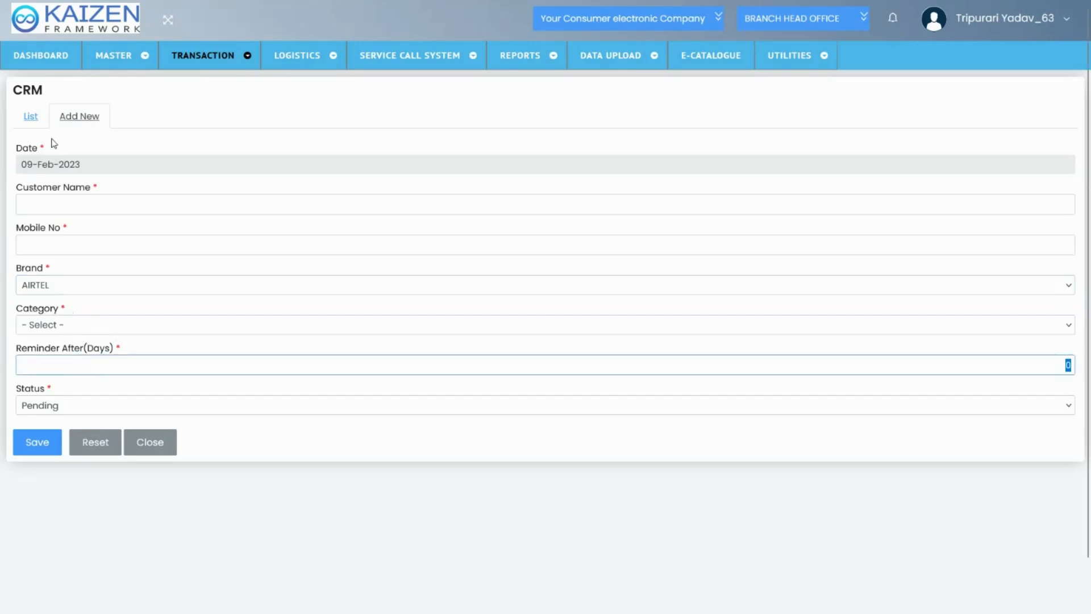
Open the CRM list and examine the status values of its second and third entries
{"action": "left_click", "coordinate": [36, 120]}
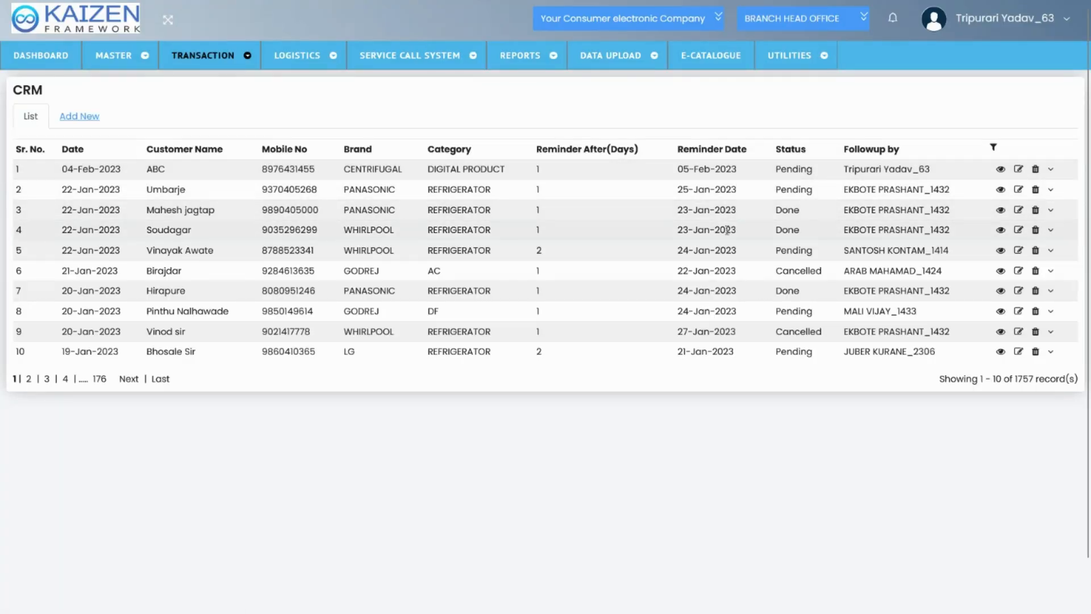
{"action": "double_click", "coordinate": [792, 188]}
{"action": "double_click", "coordinate": [791, 209]}
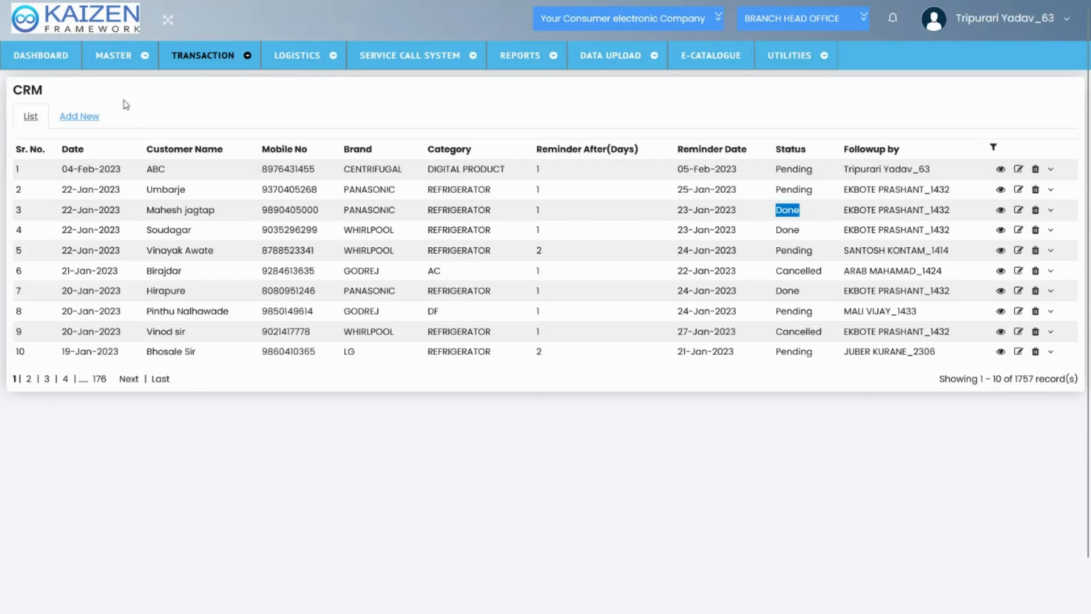
Return to the dashboard and examine its sales person visit, Today's CRM and ISD target reports
{"action": "left_click", "coordinate": [62, 55]}
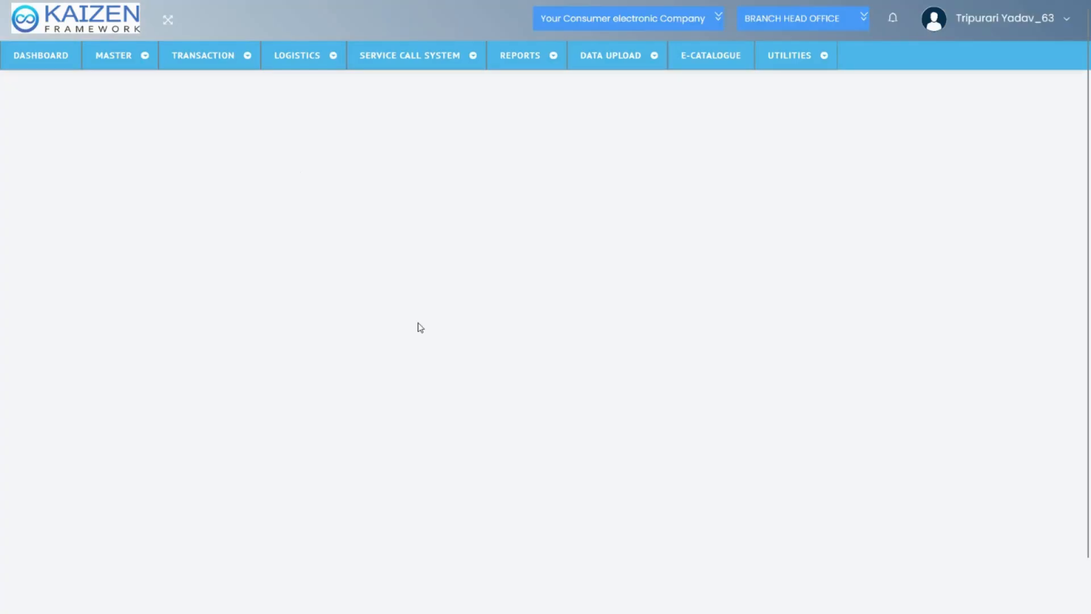
{"action": "scroll", "coordinate": [420, 327], "scroll_direction": "down", "scroll_amount": 5}
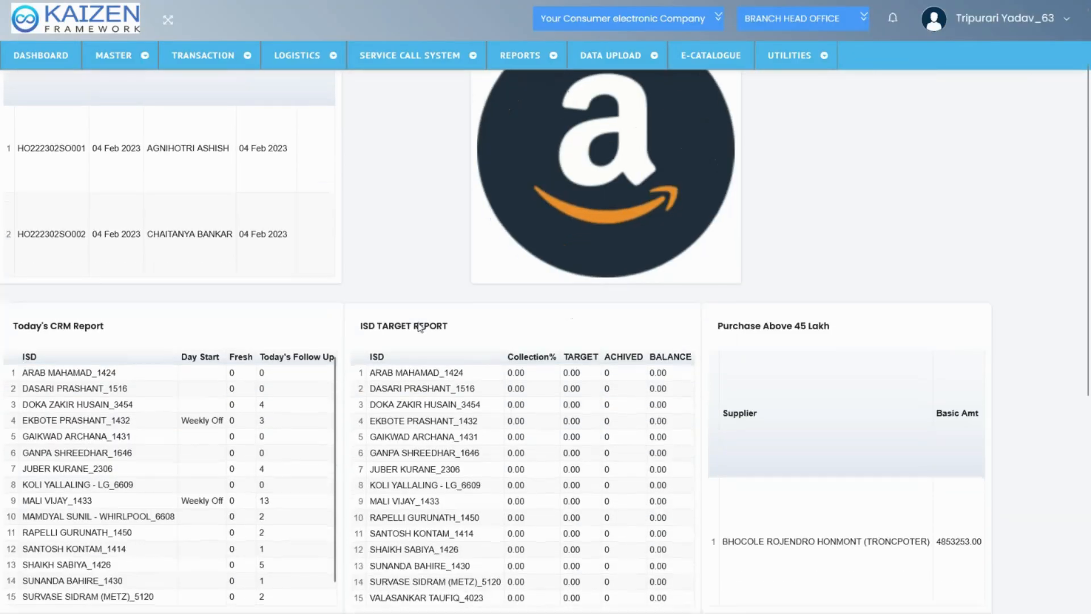
{"action": "scroll", "coordinate": [420, 327], "scroll_direction": "down", "scroll_amount": 4}
{"action": "scroll", "coordinate": [420, 327], "scroll_direction": "up", "scroll_amount": 8}
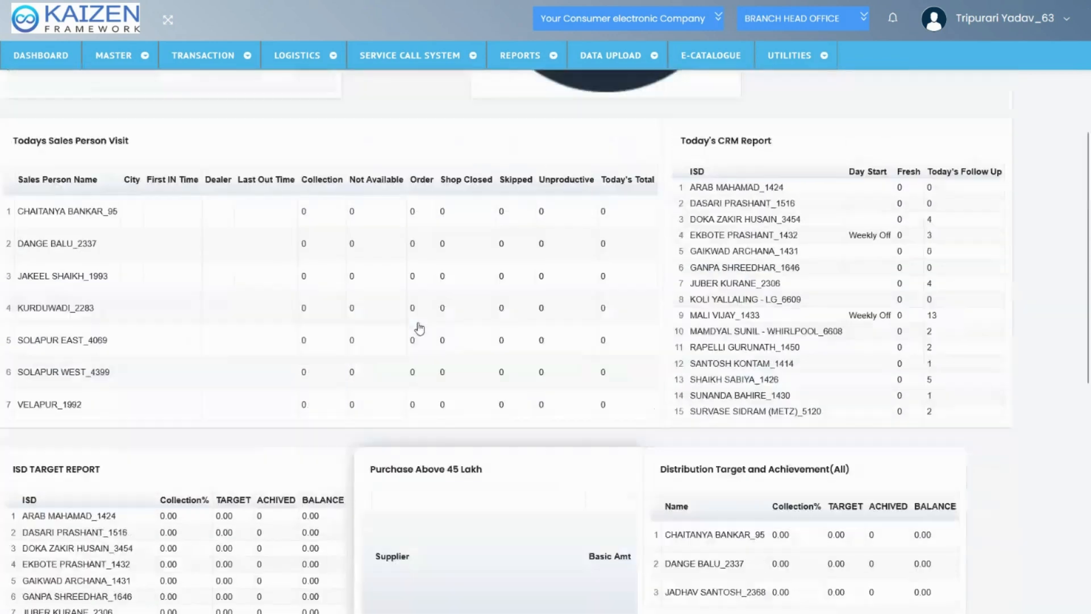
Start a new leave application with Leave From set to 09-FEB-2023 and "anmn" as the care taker
{"action": "left_click", "coordinate": [228, 57]}
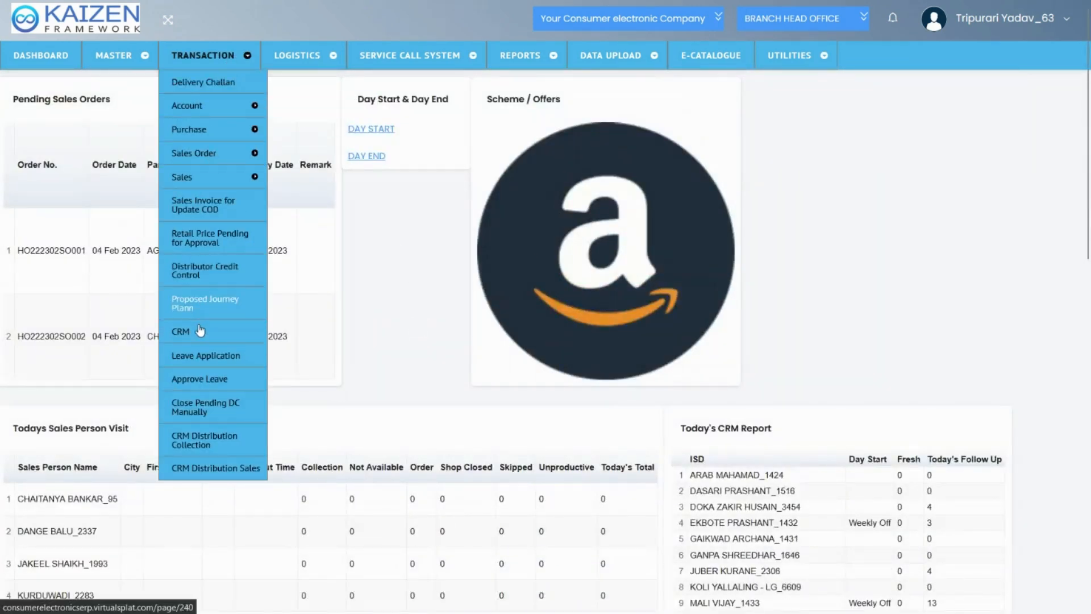
{"action": "left_click", "coordinate": [203, 359]}
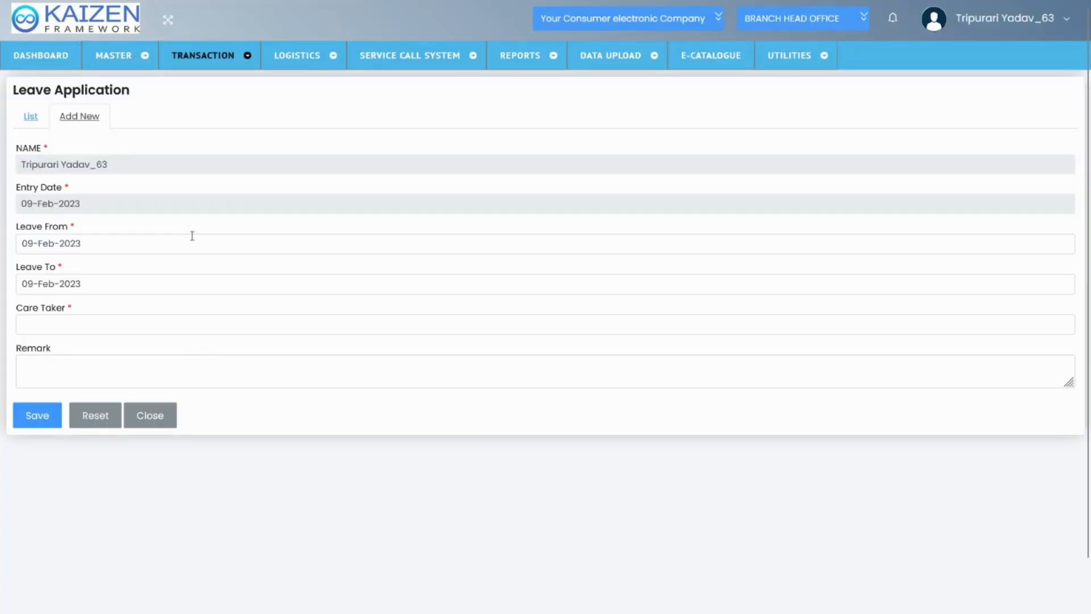
{"action": "left_click", "coordinate": [93, 233]}
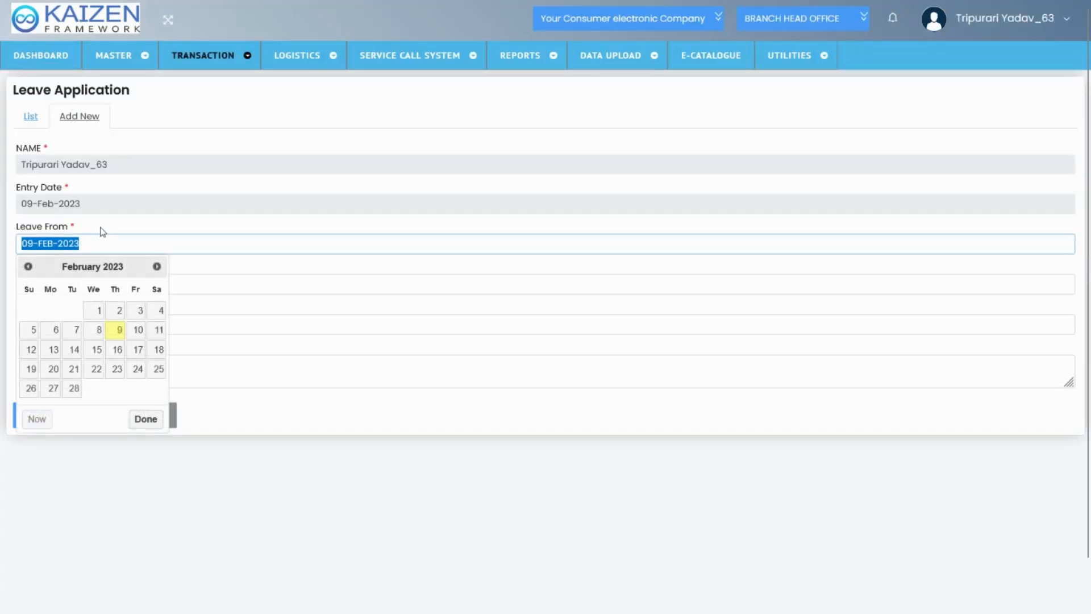
{"action": "left_click", "coordinate": [104, 224]}
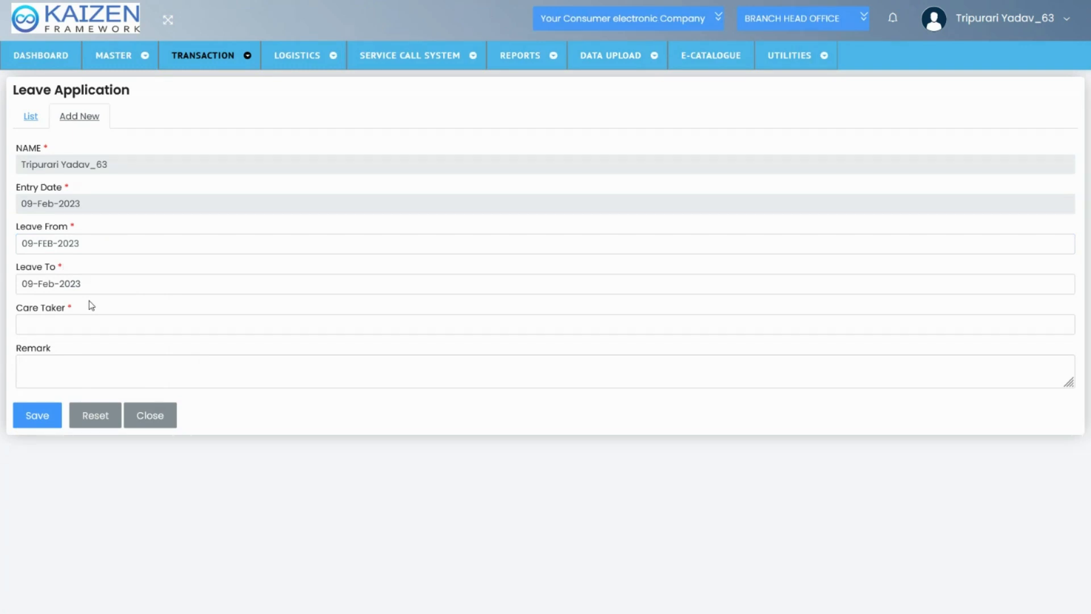
{"action": "left_click", "coordinate": [88, 319]}
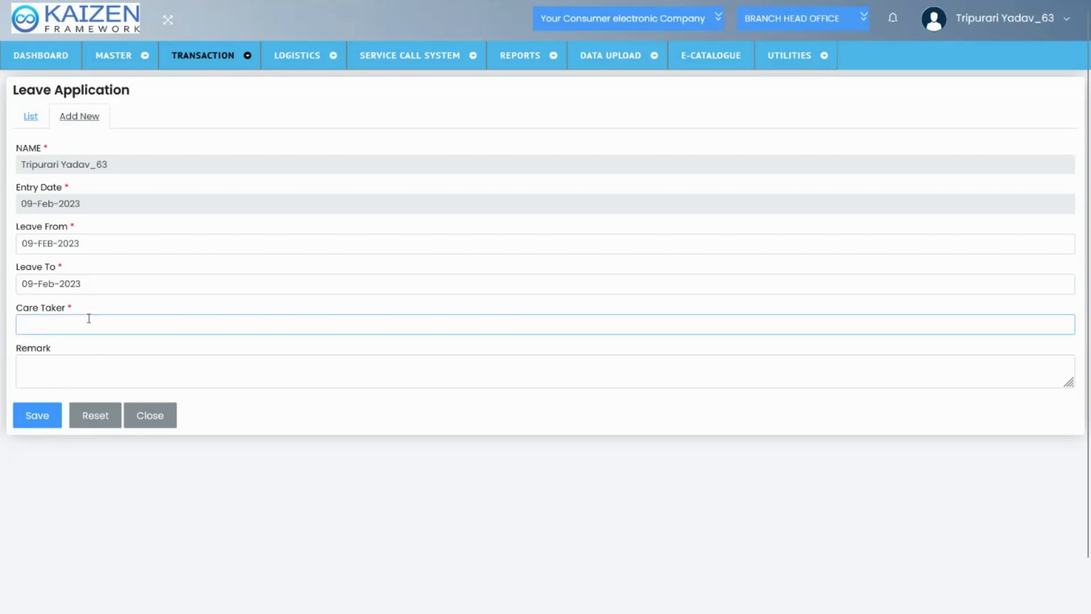
{"action": "type", "text": "a"}
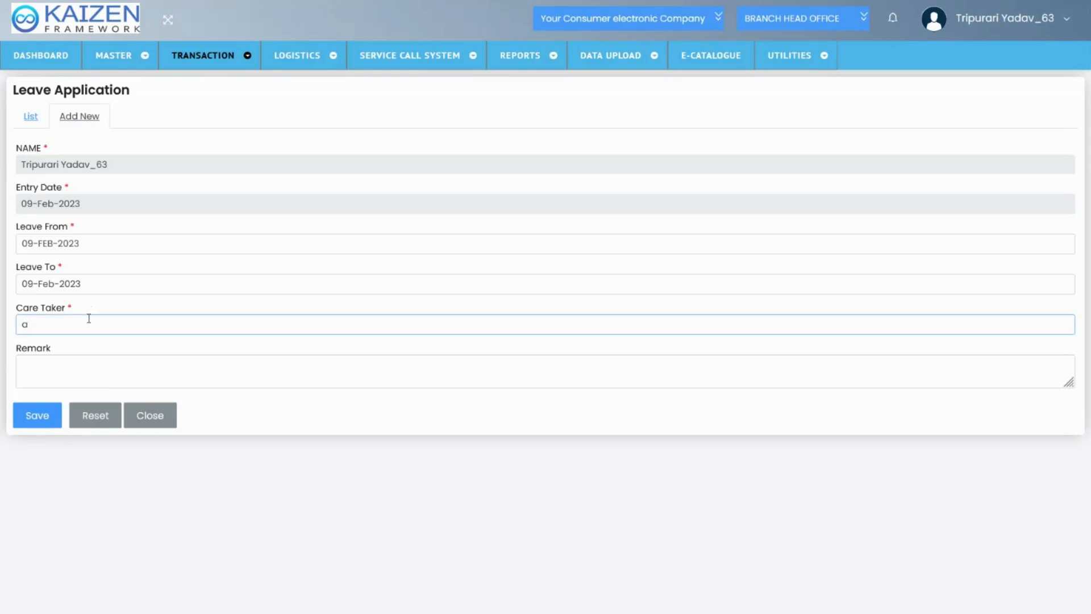
{"action": "type", "text": "nmn"}
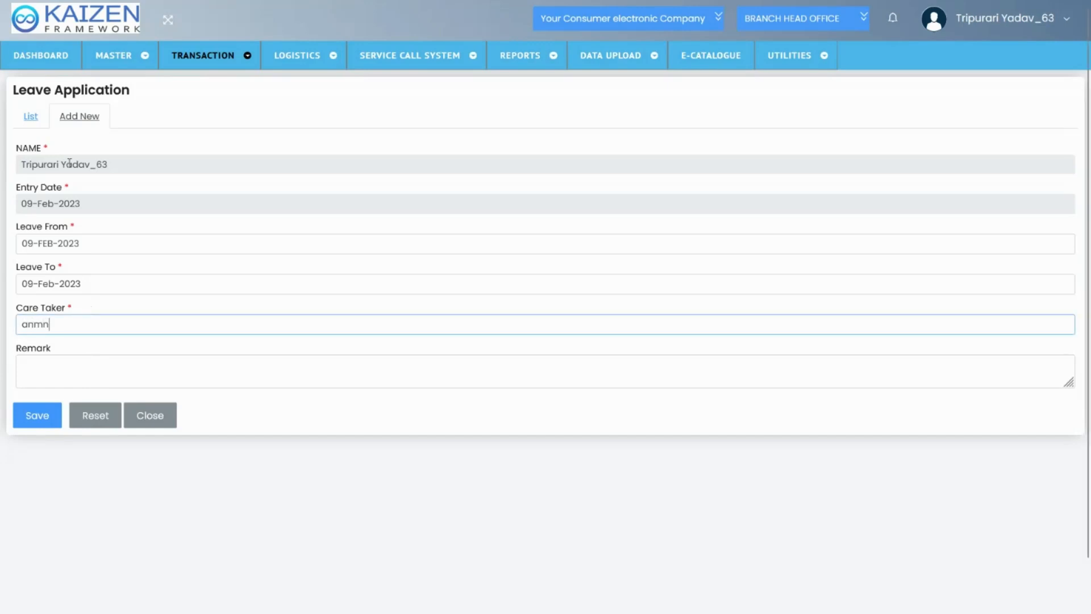
Open the leave application list, inspect the Approve/Reject form of the first application, and close it without saving
{"action": "left_click", "coordinate": [32, 122]}
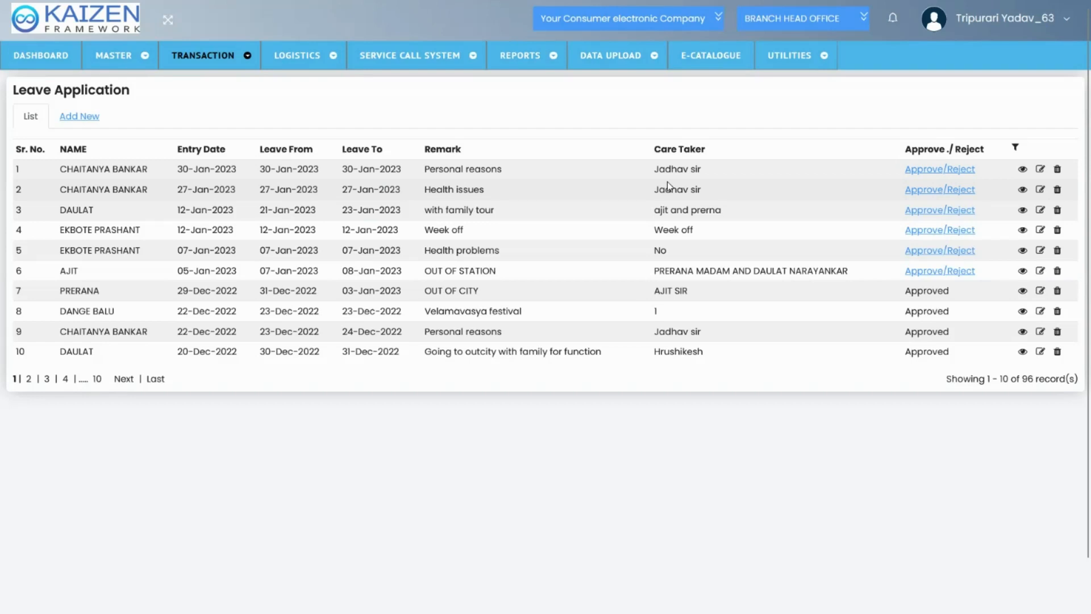
{"action": "left_click", "coordinate": [923, 170]}
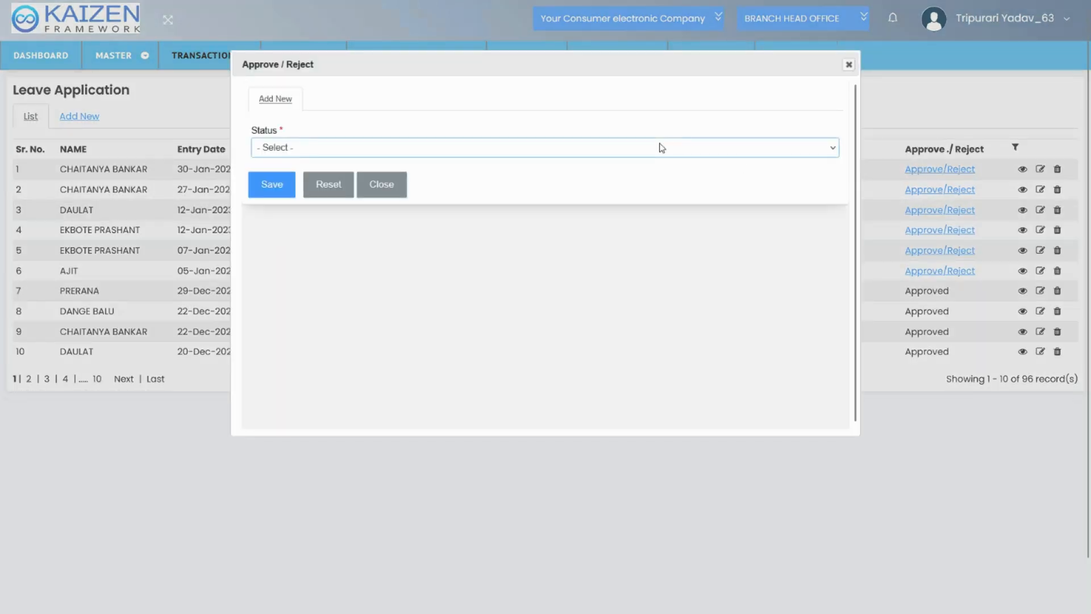
{"action": "left_click", "coordinate": [848, 65]}
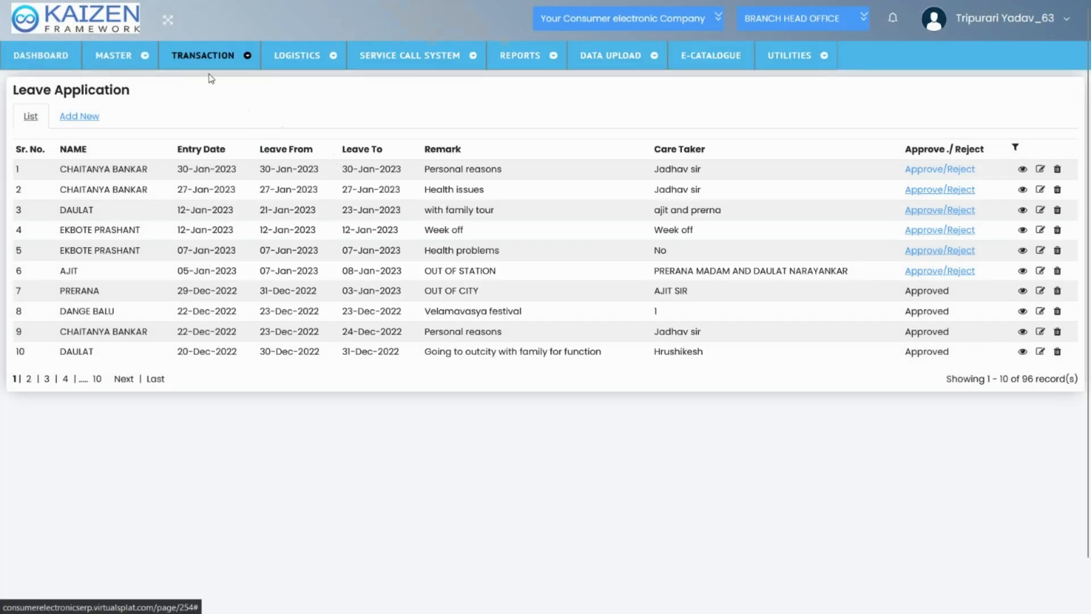
Open Delivery Challan and examine its entry form and the creditor/debtor of the first challan in the list
{"action": "left_click", "coordinate": [202, 56]}
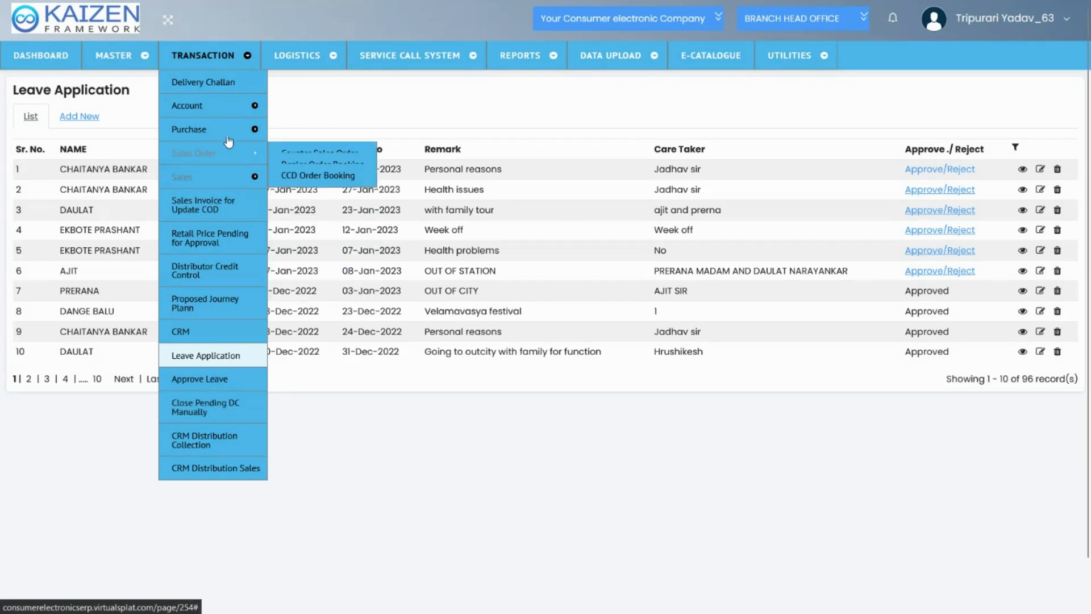
{"action": "left_click", "coordinate": [224, 88]}
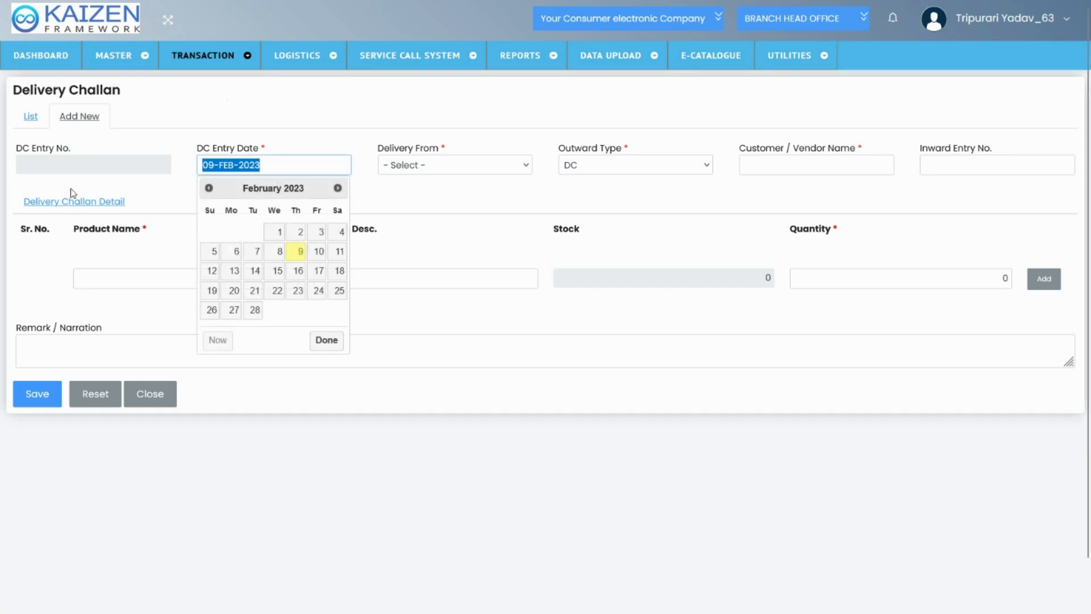
{"action": "left_click", "coordinate": [27, 114]}
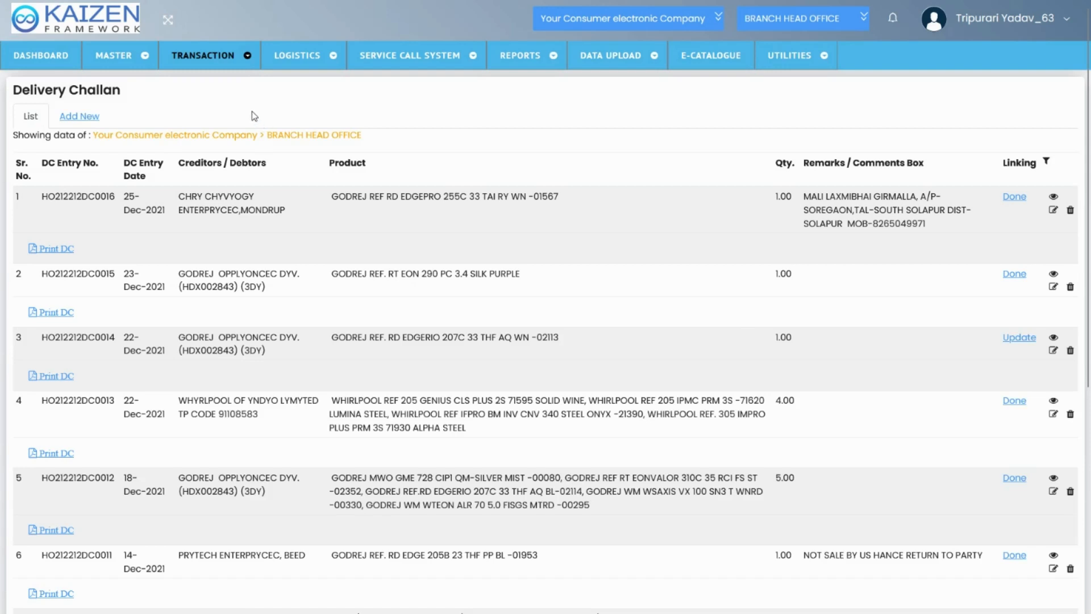
{"action": "triple_click", "coordinate": [225, 198]}
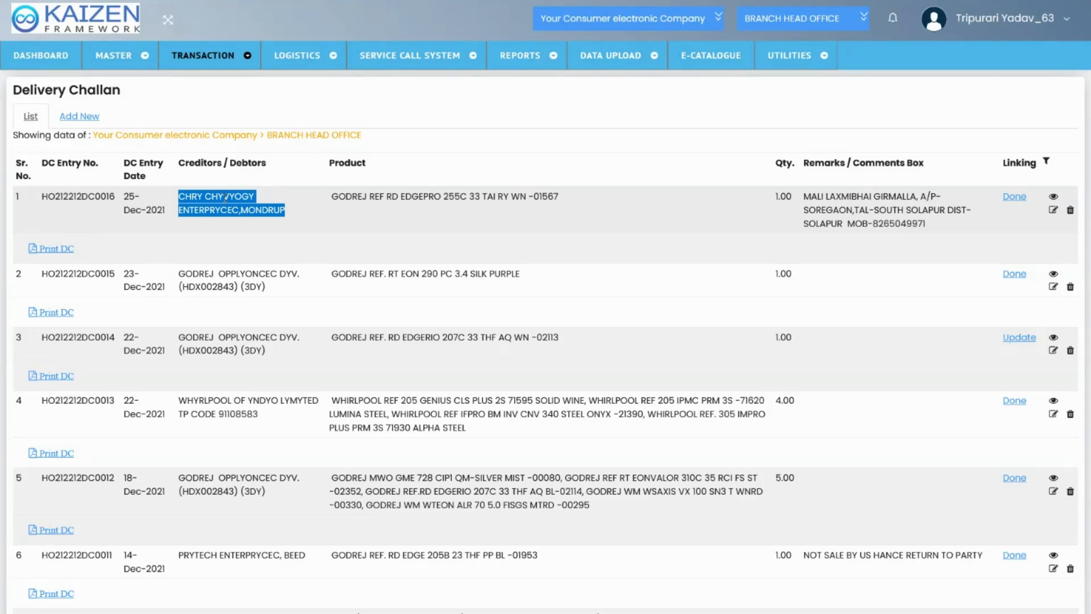
{"action": "triple_click", "coordinate": [225, 198]}
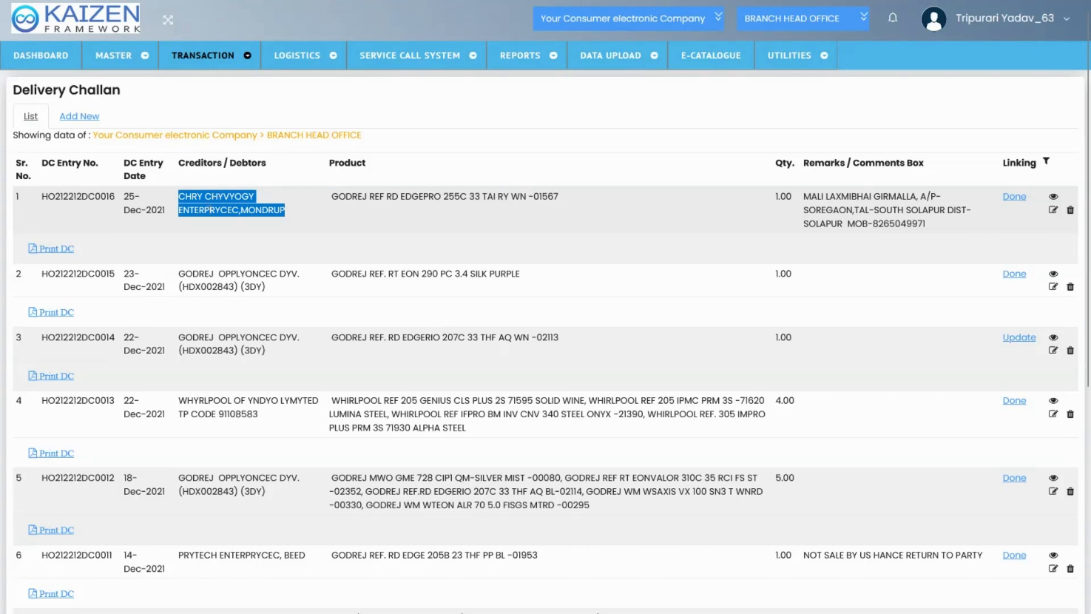
{"action": "double_click", "coordinate": [209, 210]}
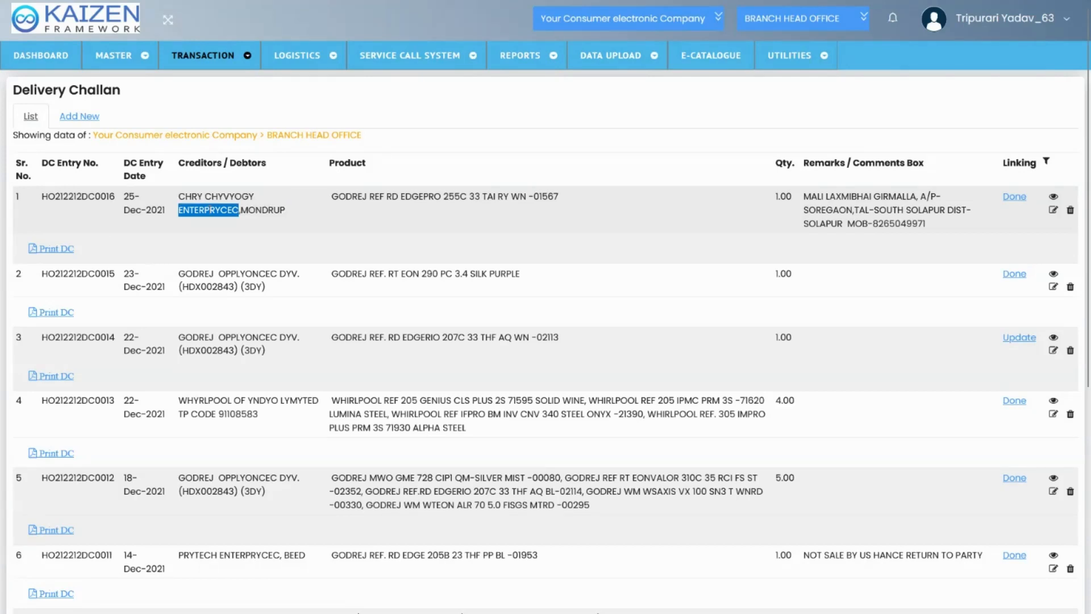
{"action": "triple_click", "coordinate": [226, 198]}
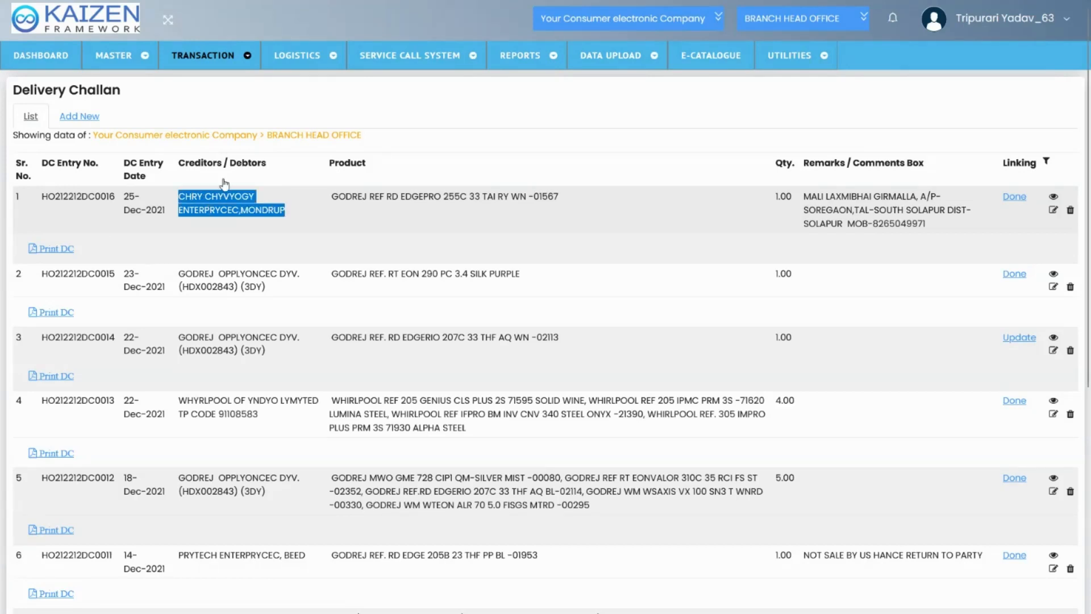
Open Close Pending DC Manually, inspect its product and inward product fields, and view the list of closed challans
{"action": "mouse_move", "coordinate": [204, 55]}
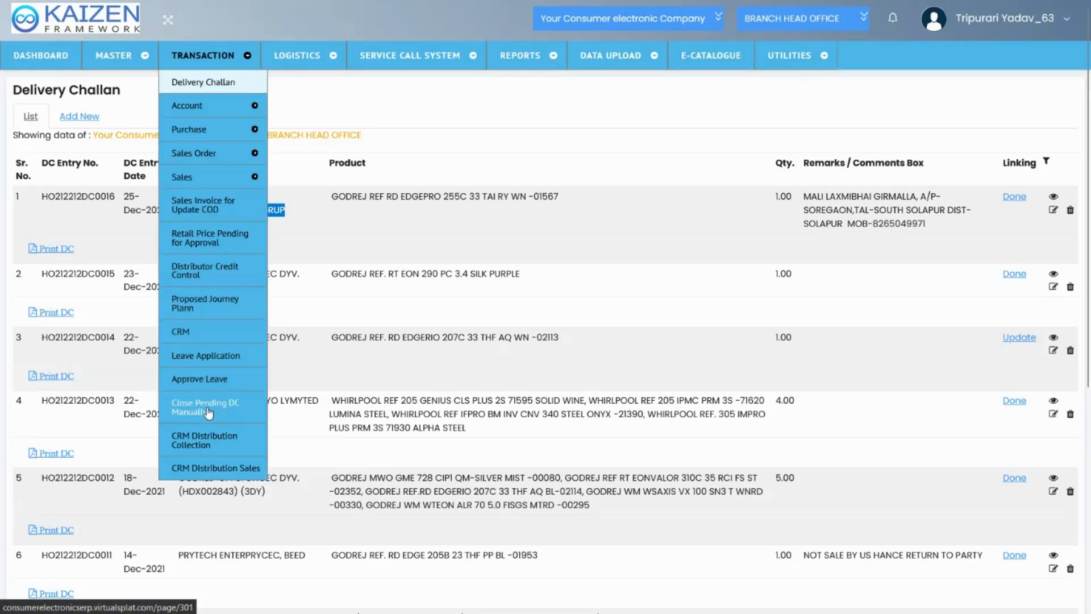
{"action": "left_click", "coordinate": [208, 412]}
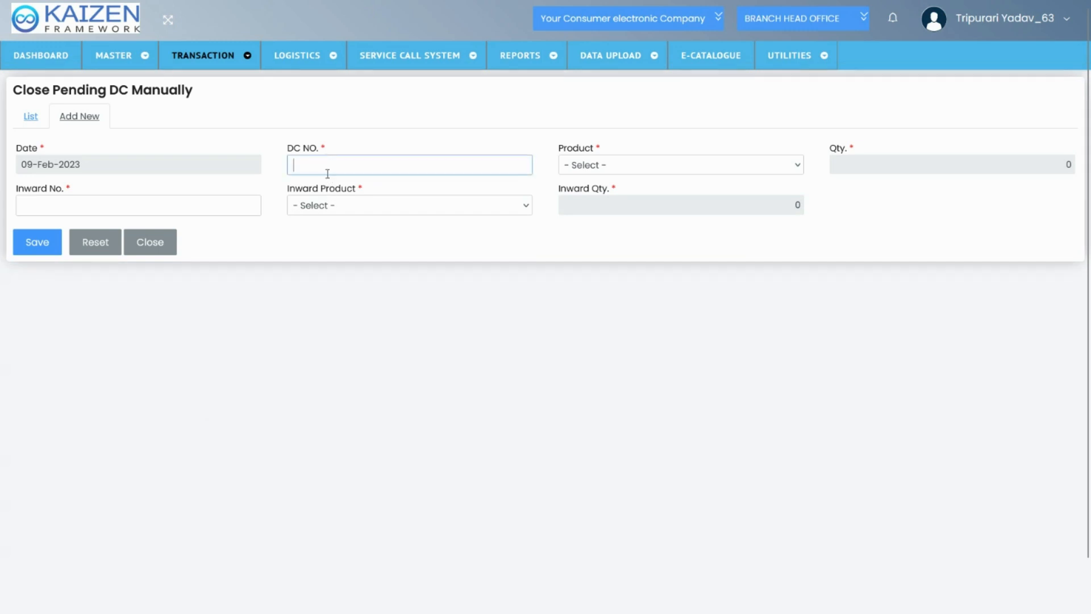
{"action": "key", "text": "Tab"}
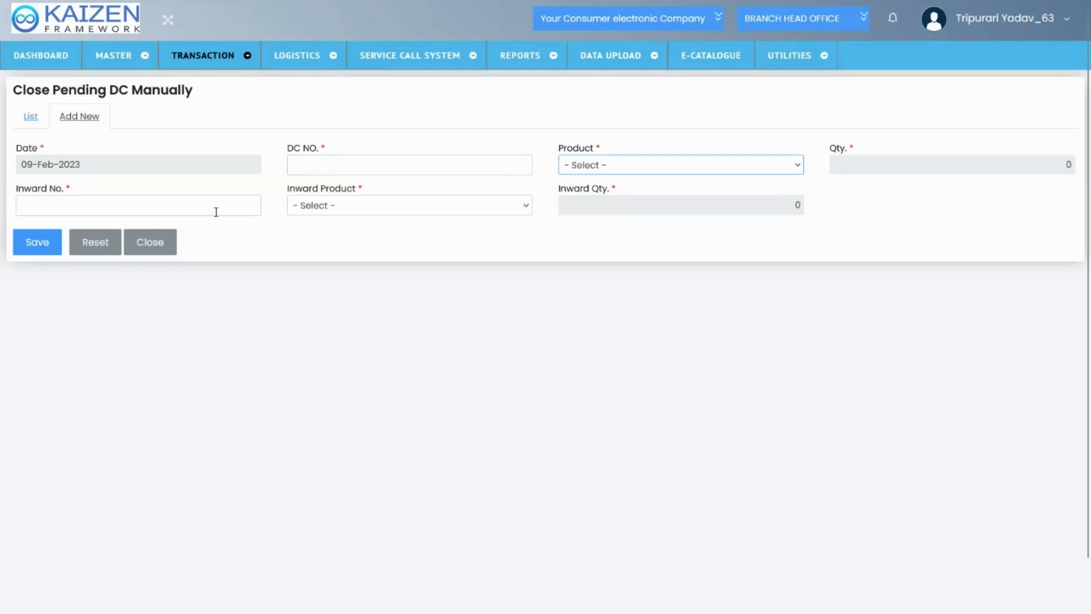
{"action": "left_click", "coordinate": [305, 211]}
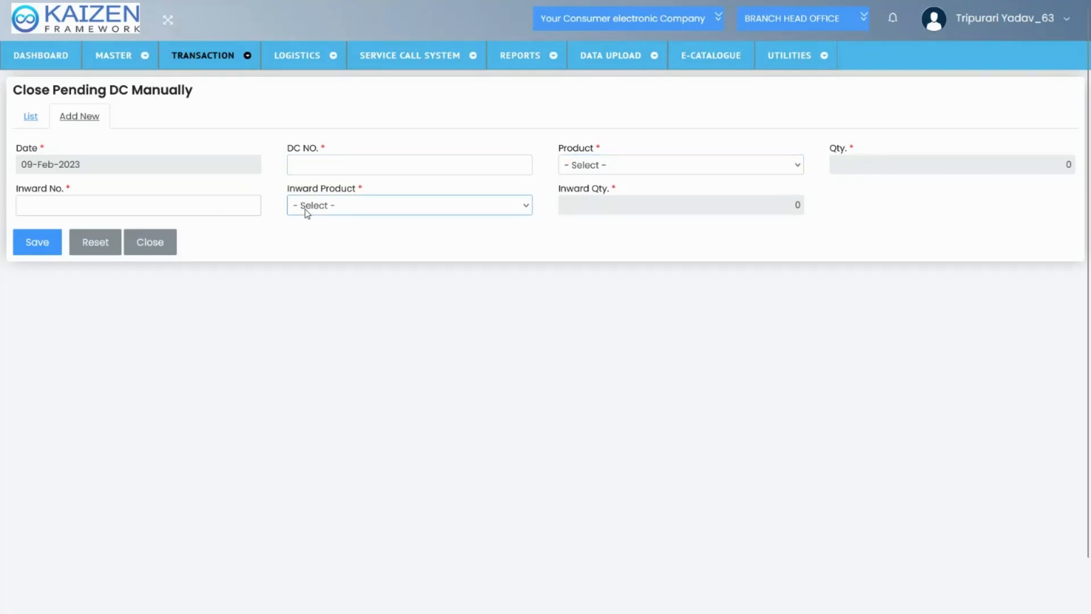
{"action": "left_click", "coordinate": [31, 122]}
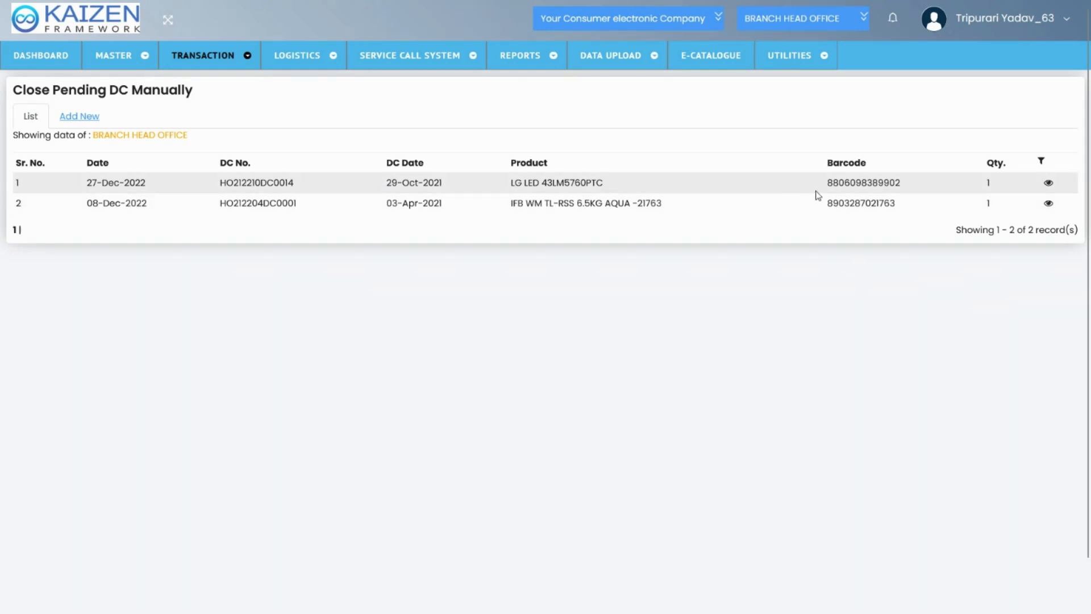
Open a new CRM Distribution Collection entry and inspect its committed amount and reminder days fields
{"action": "mouse_move", "coordinate": [214, 64]}
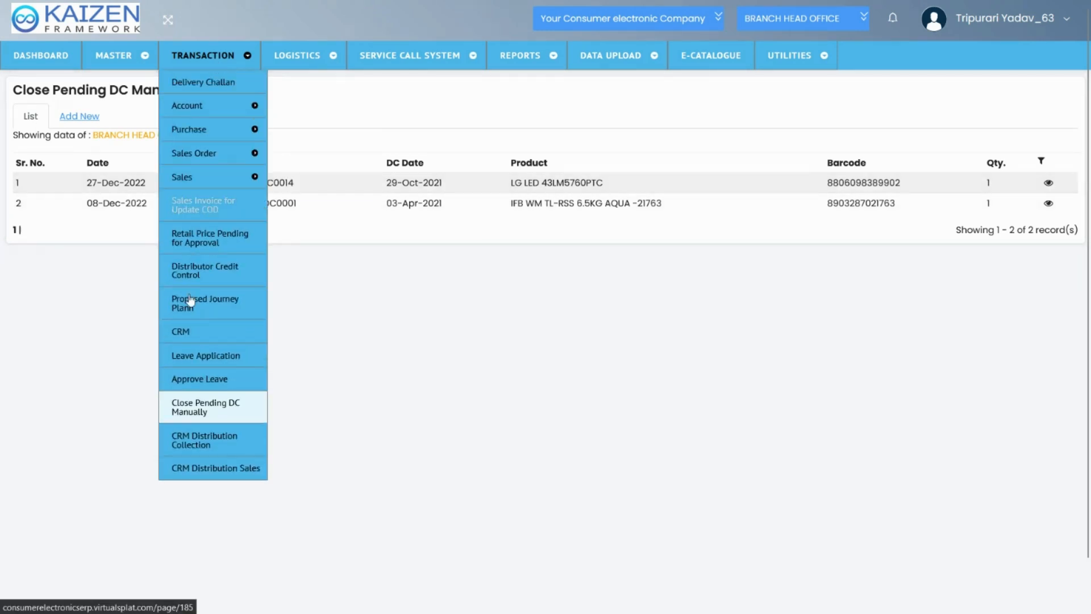
{"action": "left_click", "coordinate": [206, 443]}
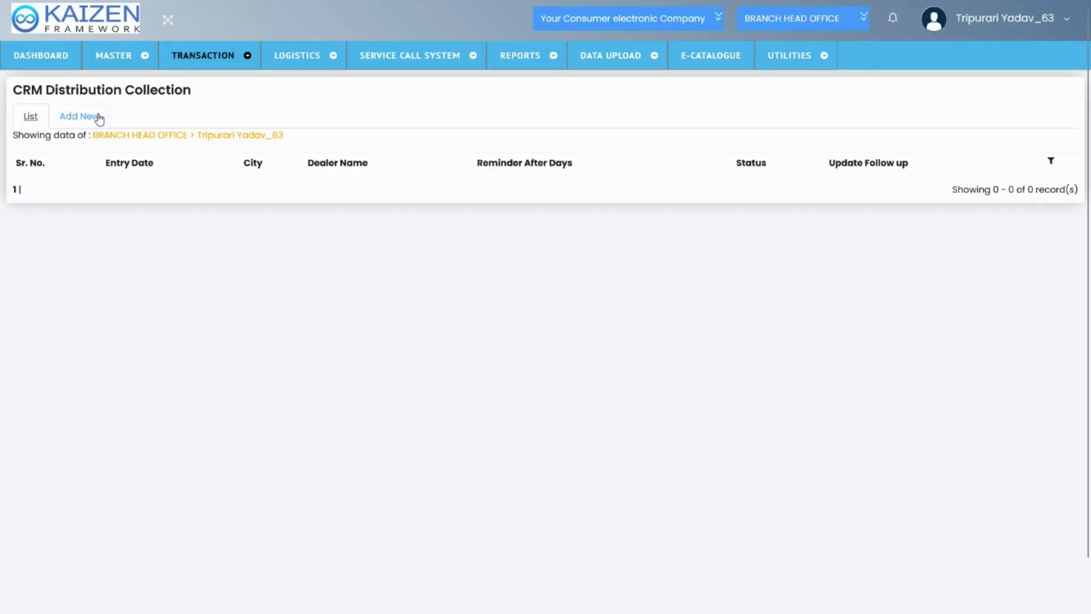
{"action": "left_click", "coordinate": [99, 119]}
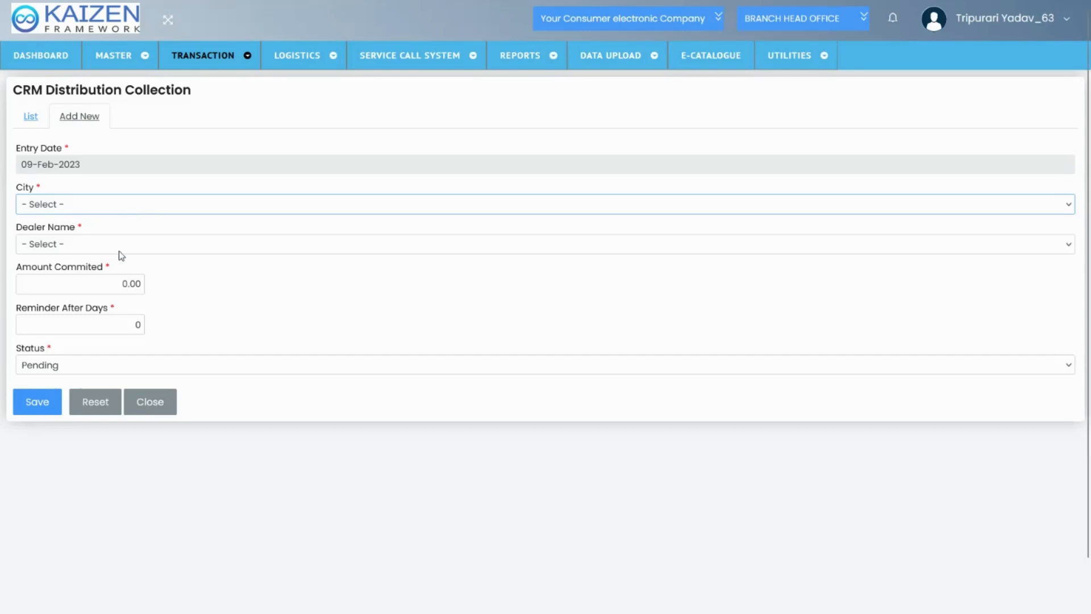
{"action": "left_click", "coordinate": [108, 285]}
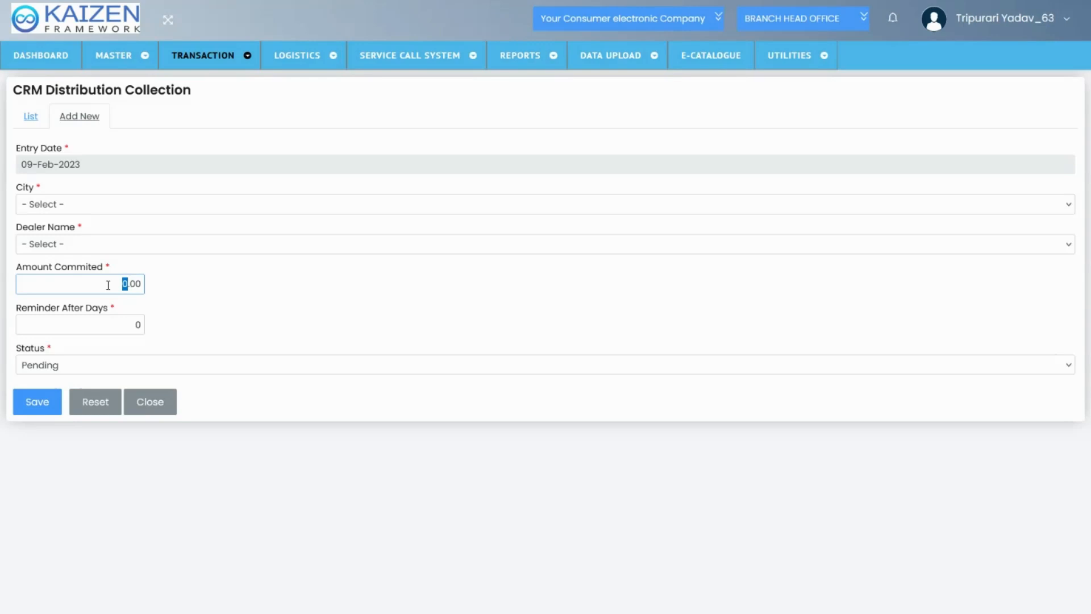
{"action": "left_click", "coordinate": [109, 321]}
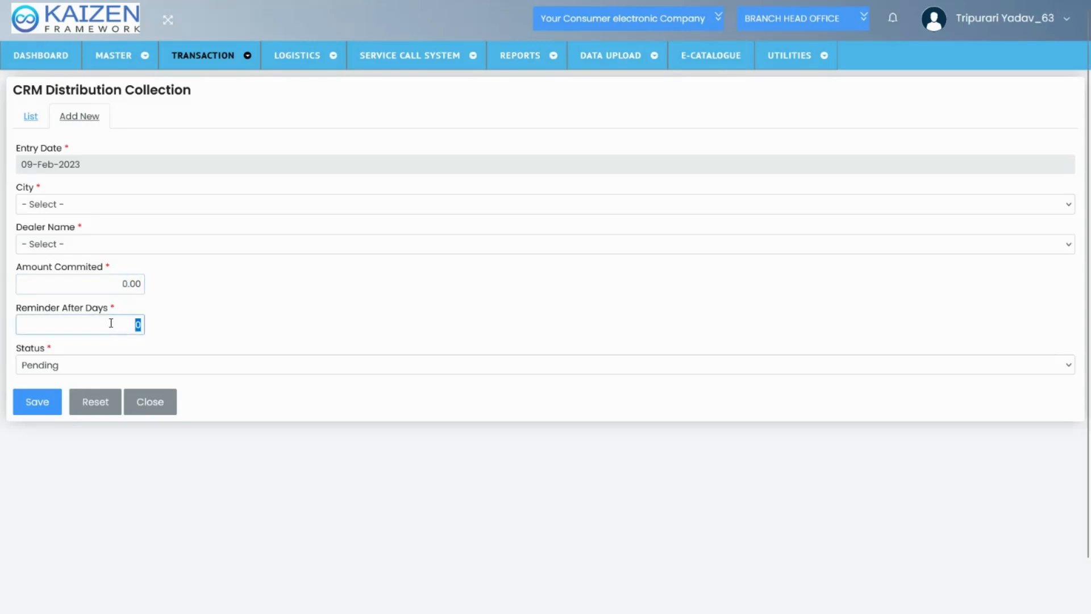
Open the dashboard and look over its pending sales orders, sales person visits, CRM report and task approval sections
{"action": "left_click", "coordinate": [235, 317]}
{"action": "left_click", "coordinate": [41, 57]}
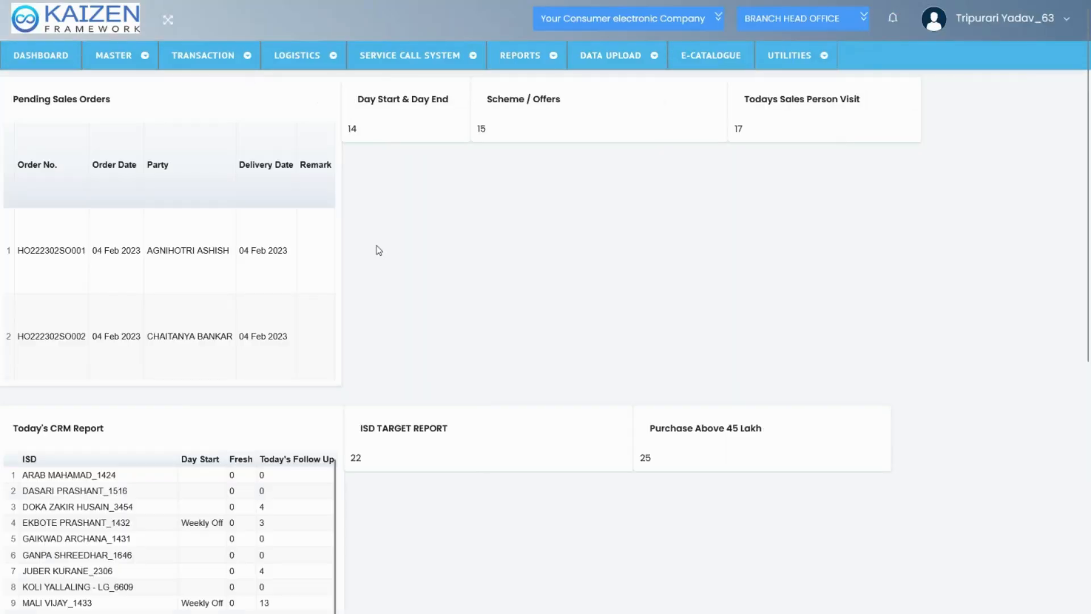
{"action": "scroll", "coordinate": [378, 250], "scroll_direction": "down", "scroll_amount": 2}
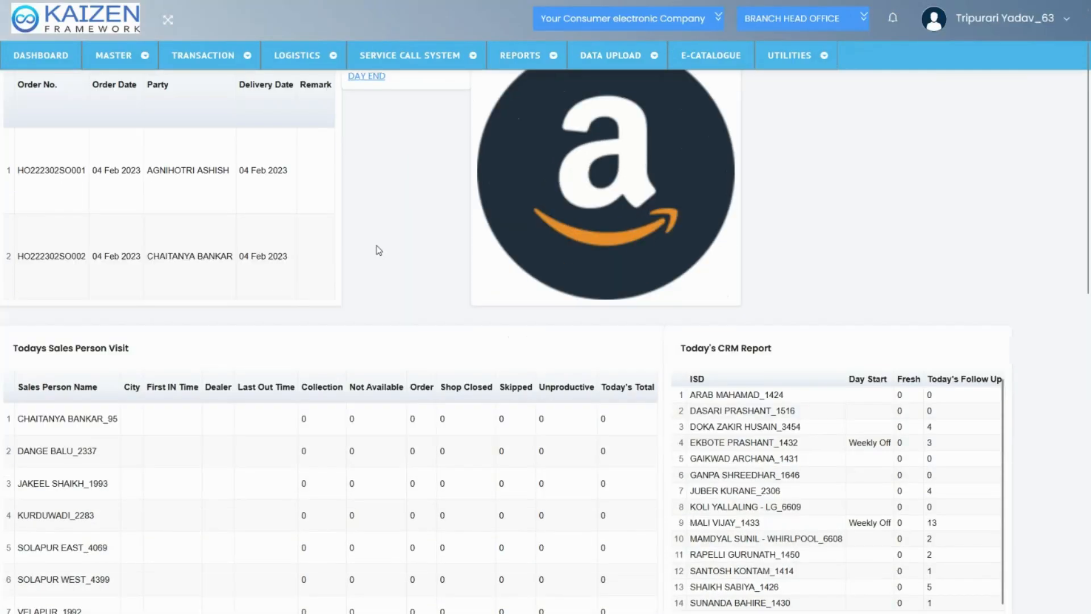
{"action": "scroll", "coordinate": [379, 250], "scroll_direction": "down", "scroll_amount": 10}
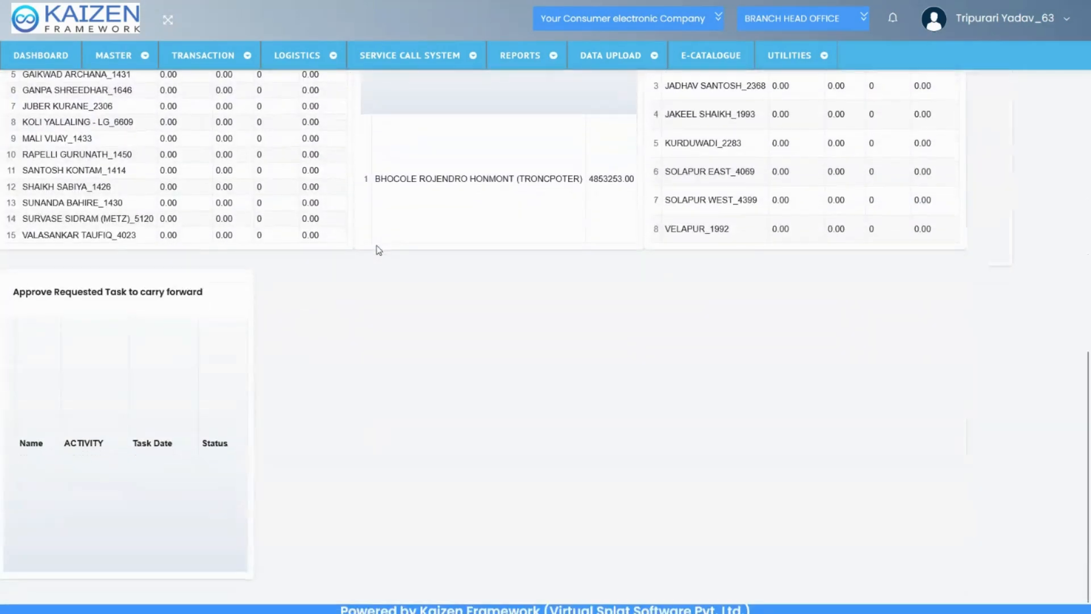
{"action": "scroll", "coordinate": [379, 250], "scroll_direction": "up", "scroll_amount": 12}
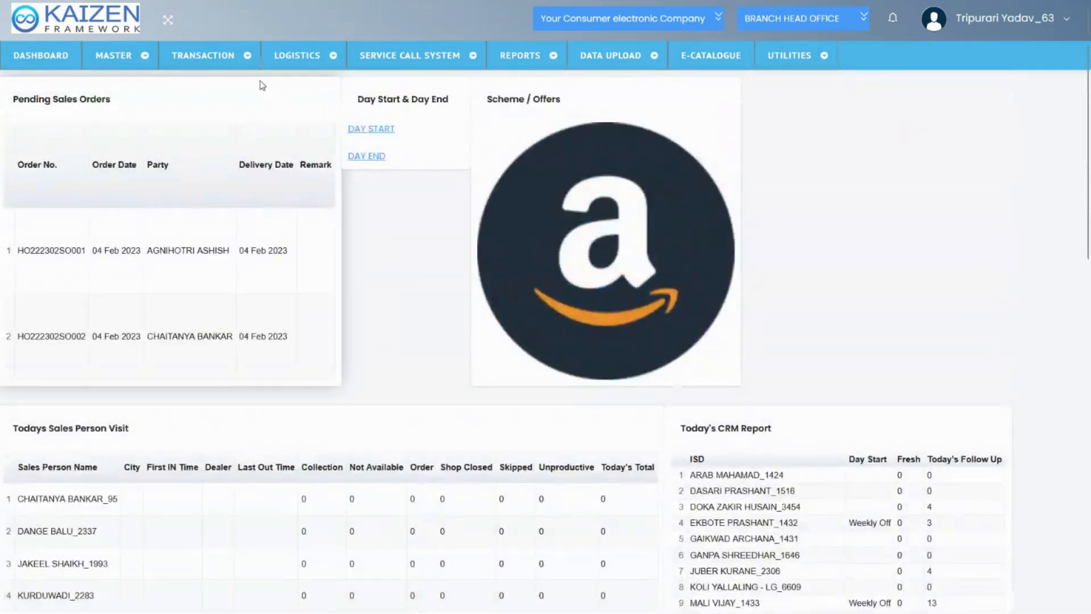
Open CRM Distribution Sales to view its list, and look over the available logistics options
{"action": "left_click", "coordinate": [235, 61]}
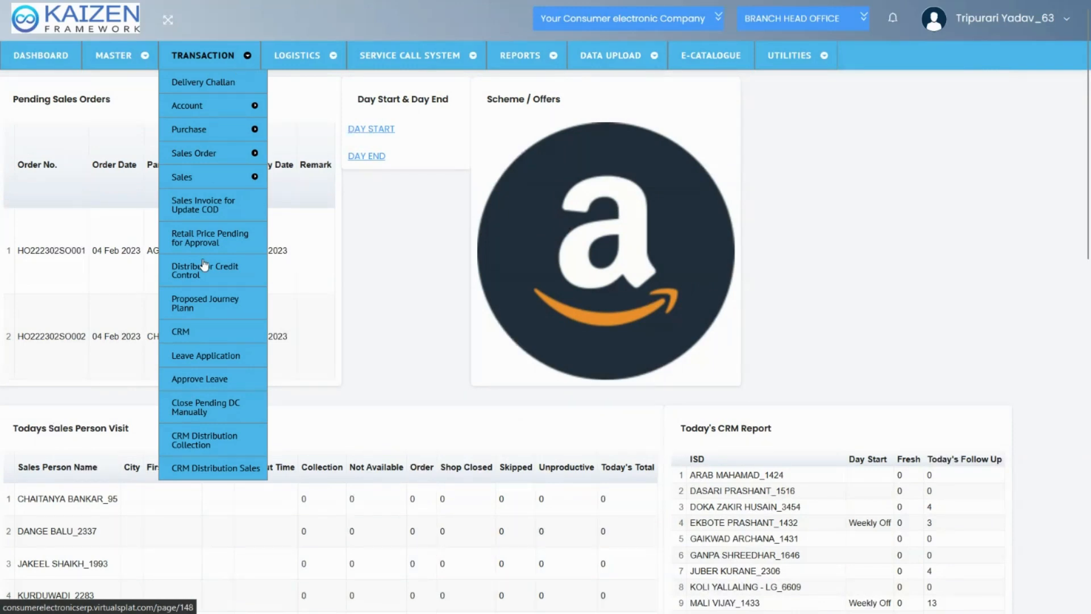
{"action": "left_click", "coordinate": [225, 470]}
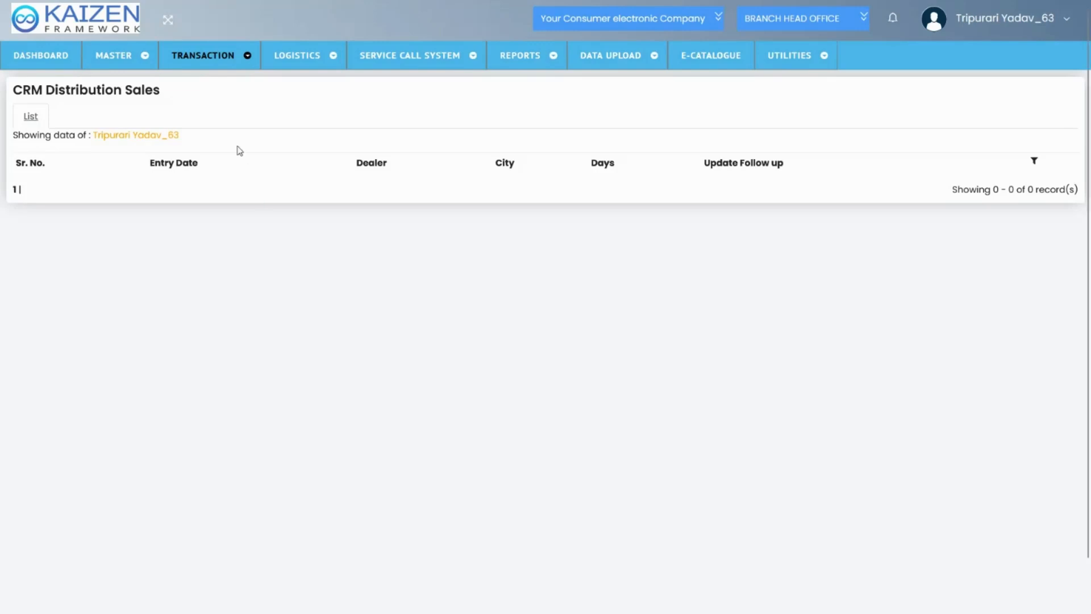
{"action": "left_click", "coordinate": [208, 55]}
{"action": "left_click", "coordinate": [306, 57]}
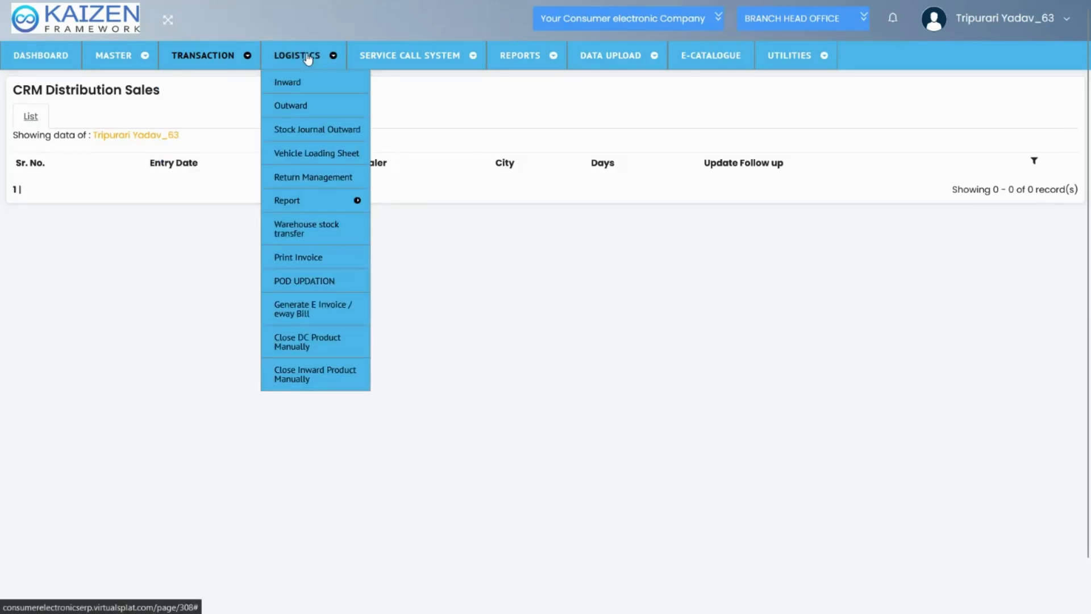
Open the service Call Register, view its entry form, and examine the call types and party names in its list
{"action": "mouse_move", "coordinate": [365, 67]}
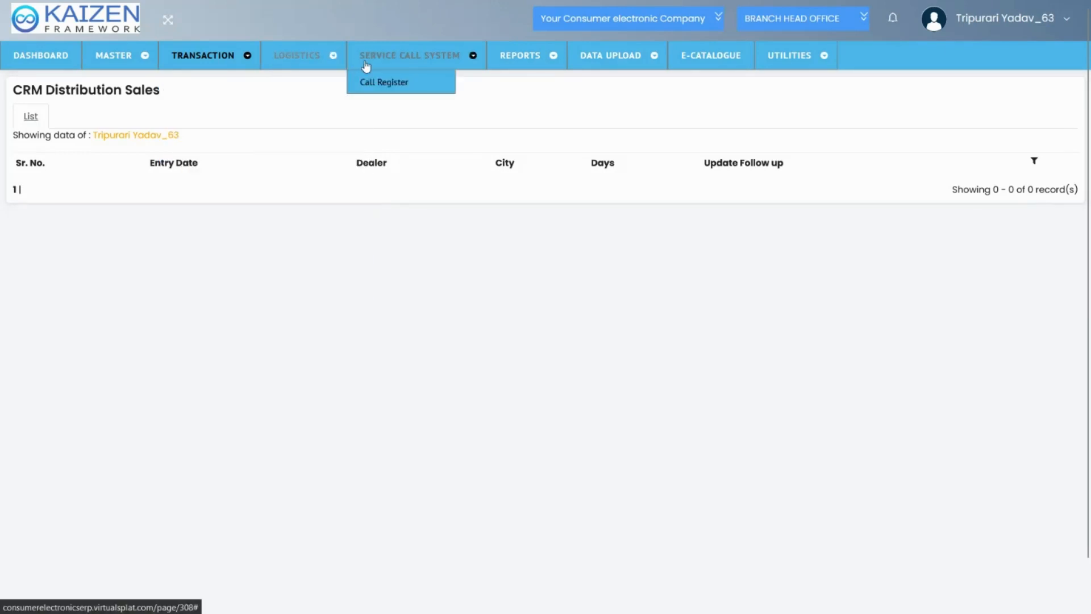
{"action": "left_click", "coordinate": [379, 91]}
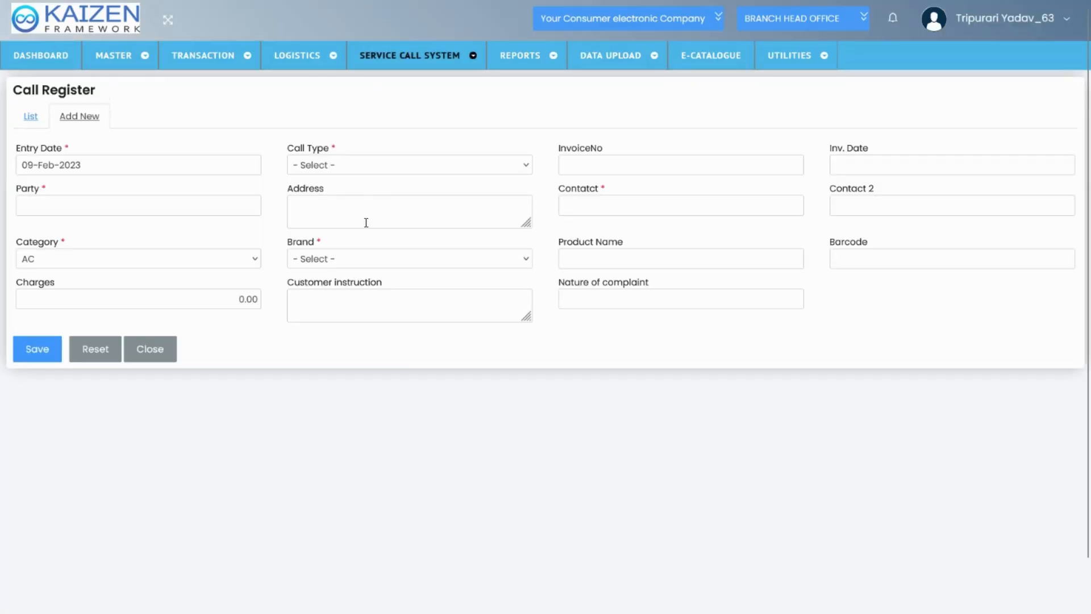
{"action": "left_click", "coordinate": [32, 118]}
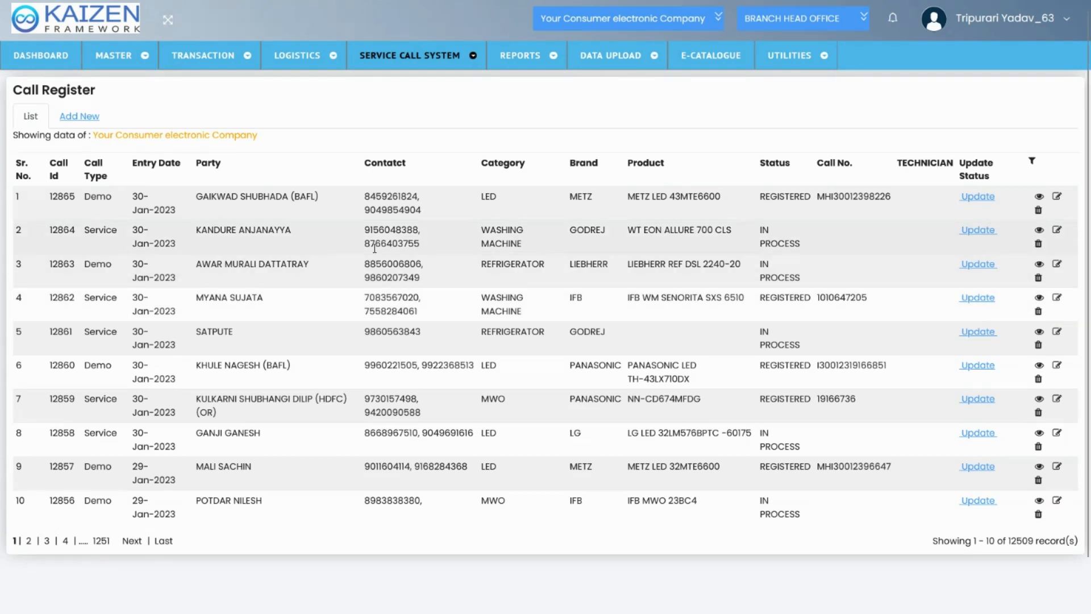
{"action": "double_click", "coordinate": [109, 313]}
{"action": "left_click_drag", "start_coordinate": [194, 230], "coordinate": [292, 230]}
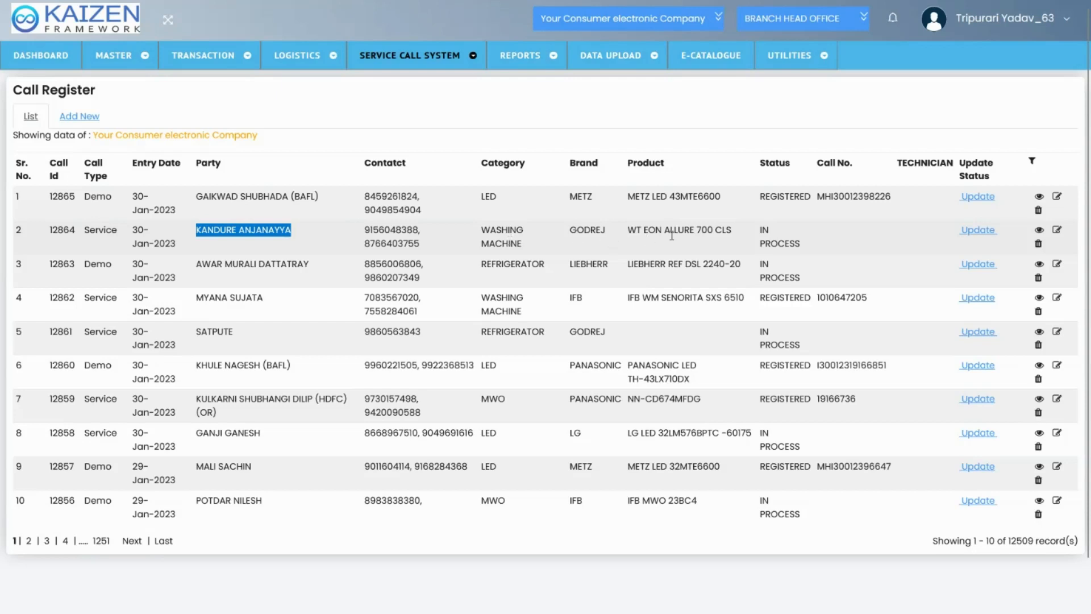
Examine the status of the second and third calls, inspect the third call's status update form, and close it without saving
{"action": "triple_click", "coordinate": [760, 247]}
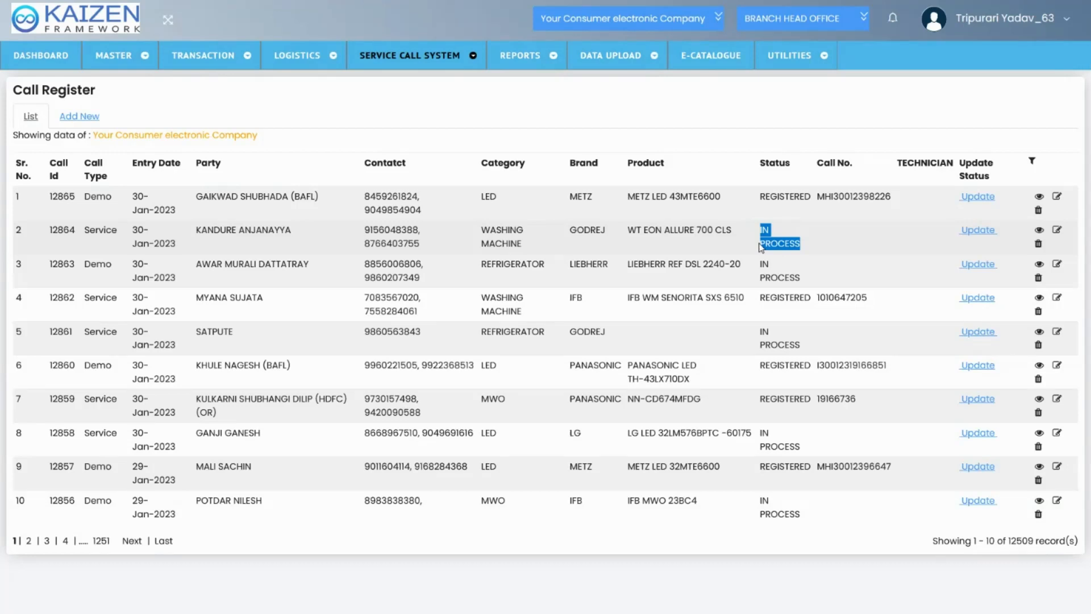
{"action": "triple_click", "coordinate": [770, 276]}
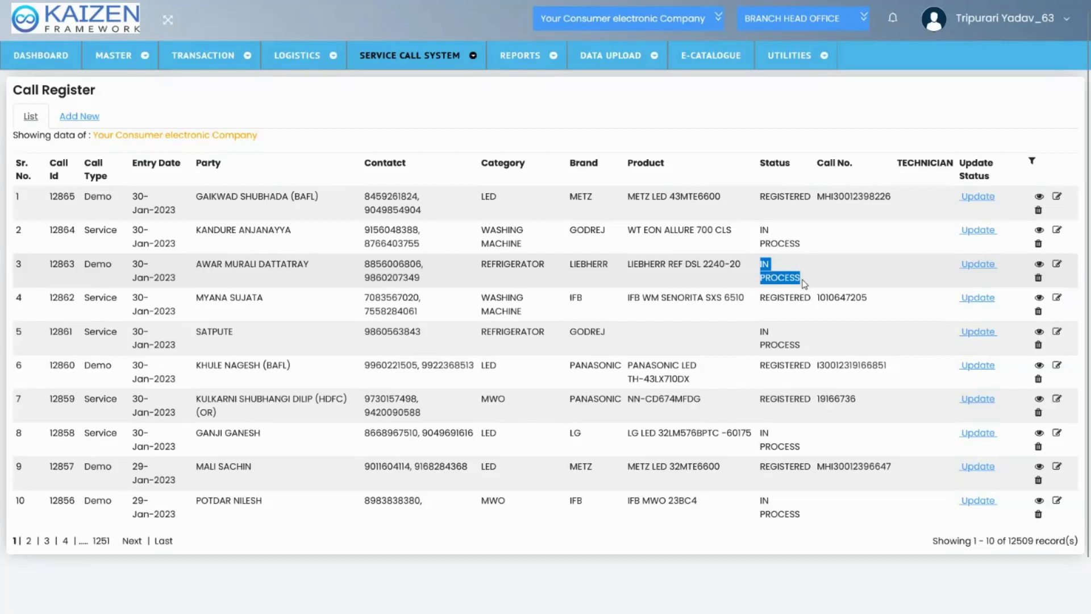
{"action": "left_click", "coordinate": [976, 265]}
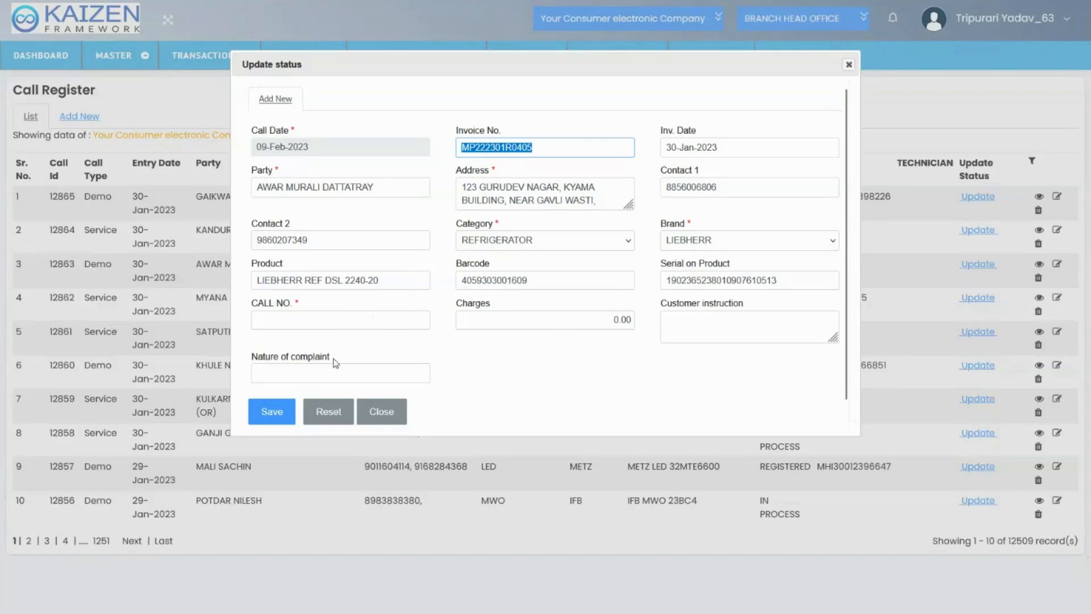
{"action": "left_click", "coordinate": [848, 64]}
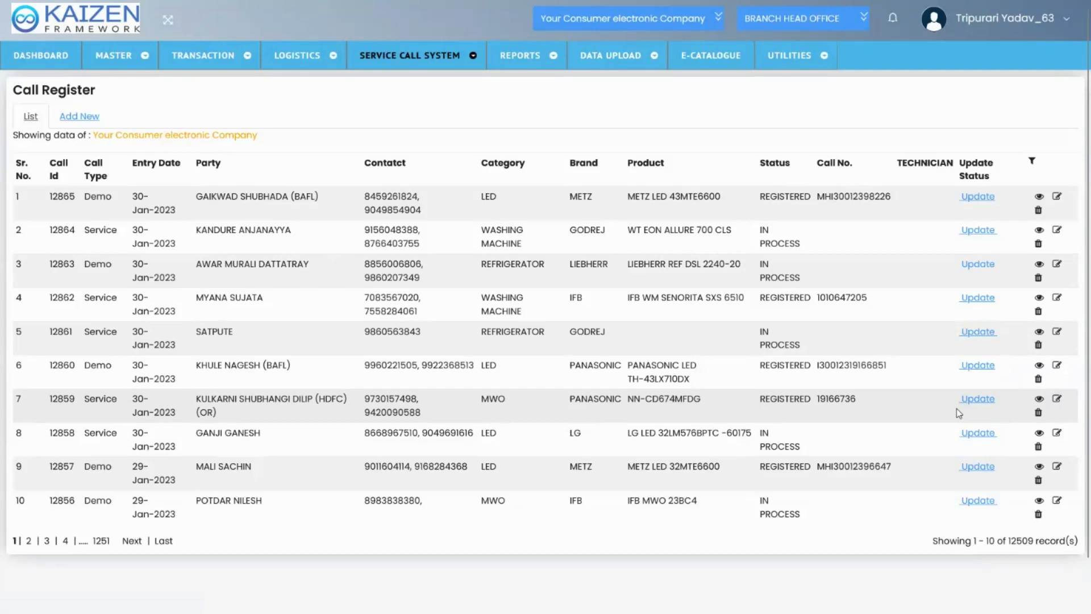
Open the status update of the seventh call, choose a technician for it, and close the form without saving
{"action": "left_click", "coordinate": [971, 398]}
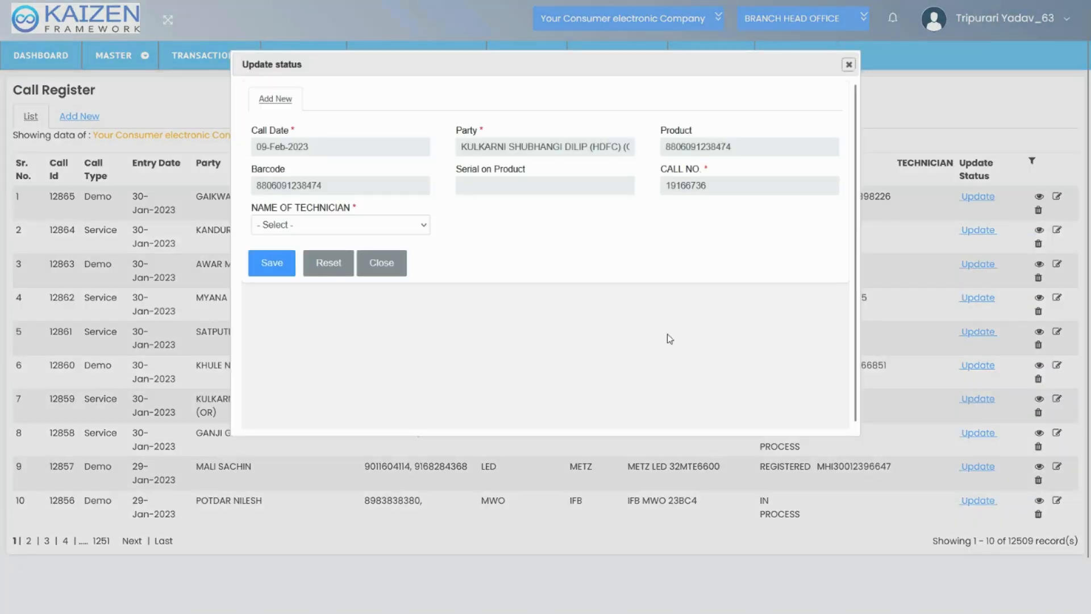
{"action": "left_click", "coordinate": [415, 223]}
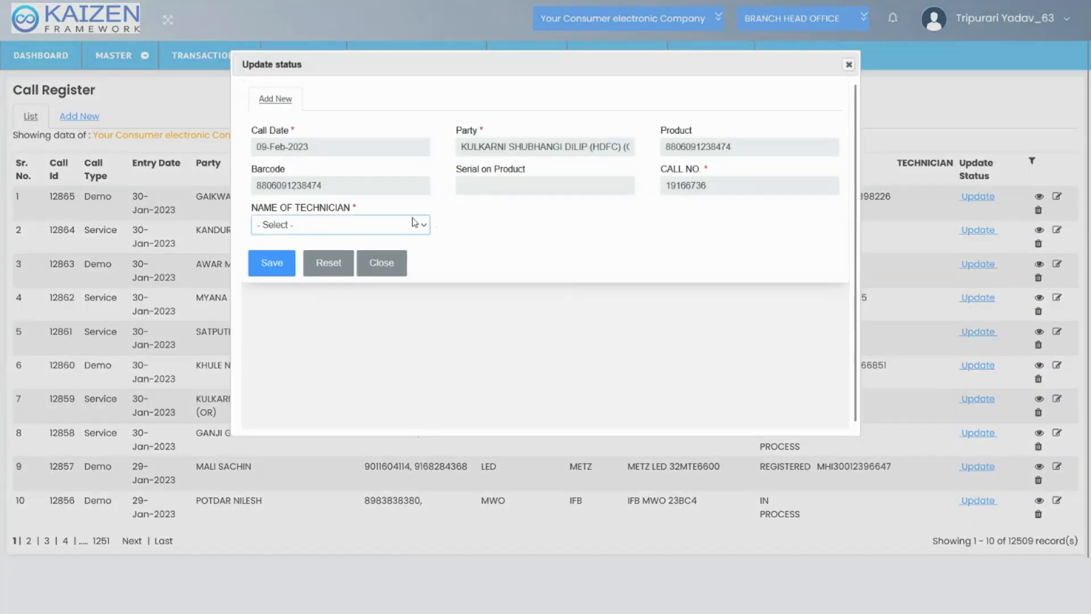
{"action": "left_click", "coordinate": [305, 318]}
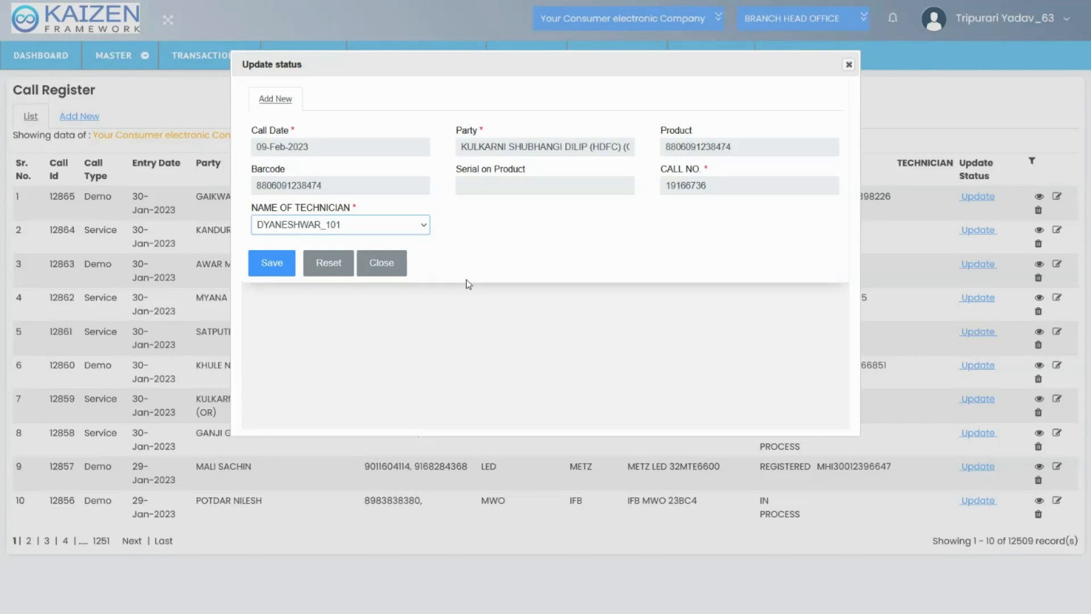
{"action": "left_click", "coordinate": [849, 66]}
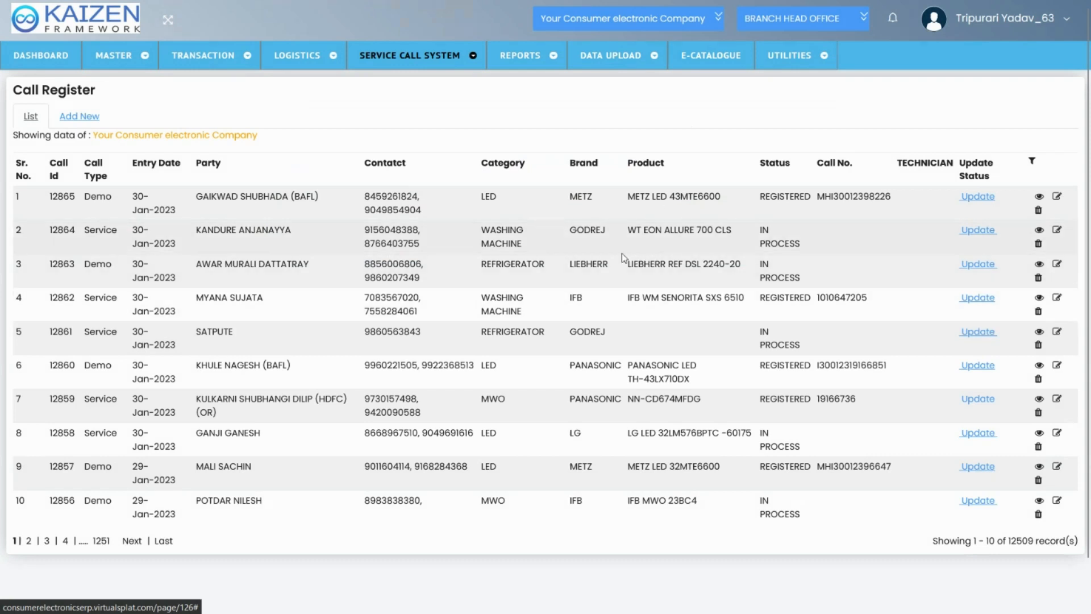
Examine the third call's category and the second call's call type in the Call Register list
{"action": "double_click", "coordinate": [502, 270]}
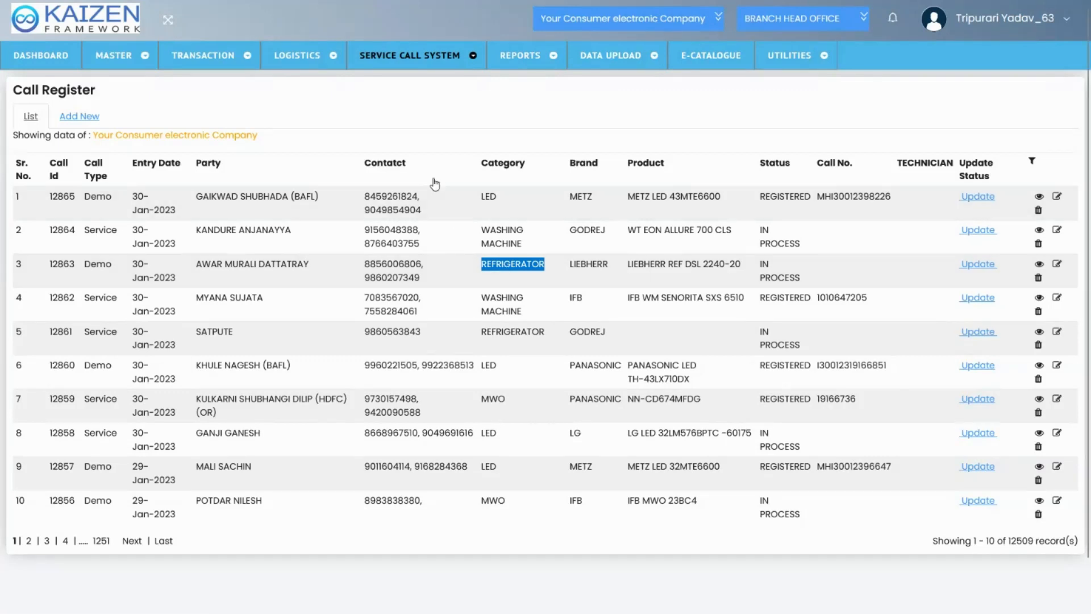
{"action": "double_click", "coordinate": [111, 228]}
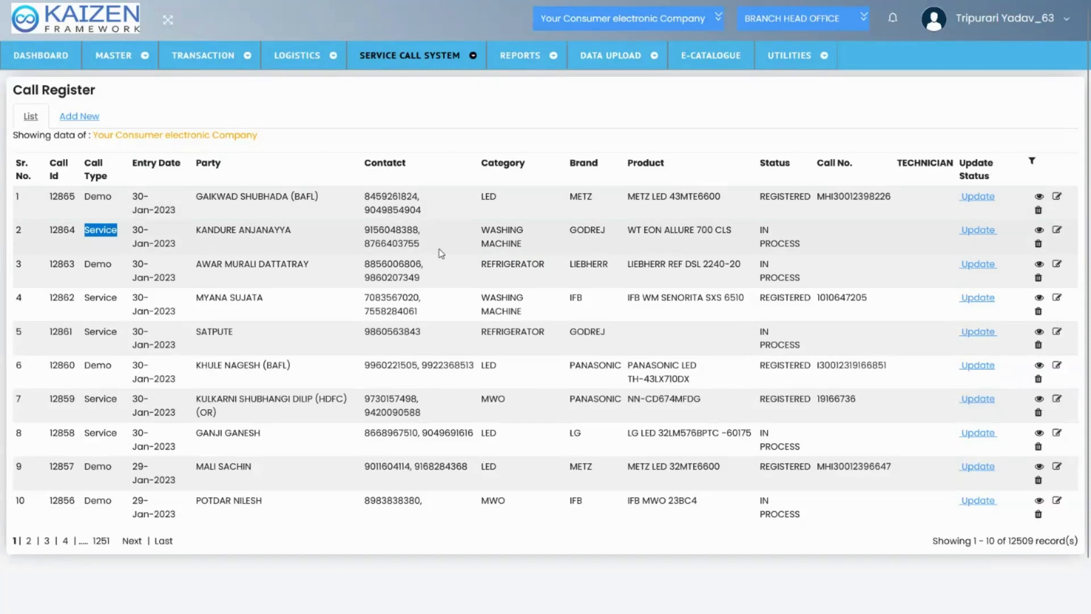